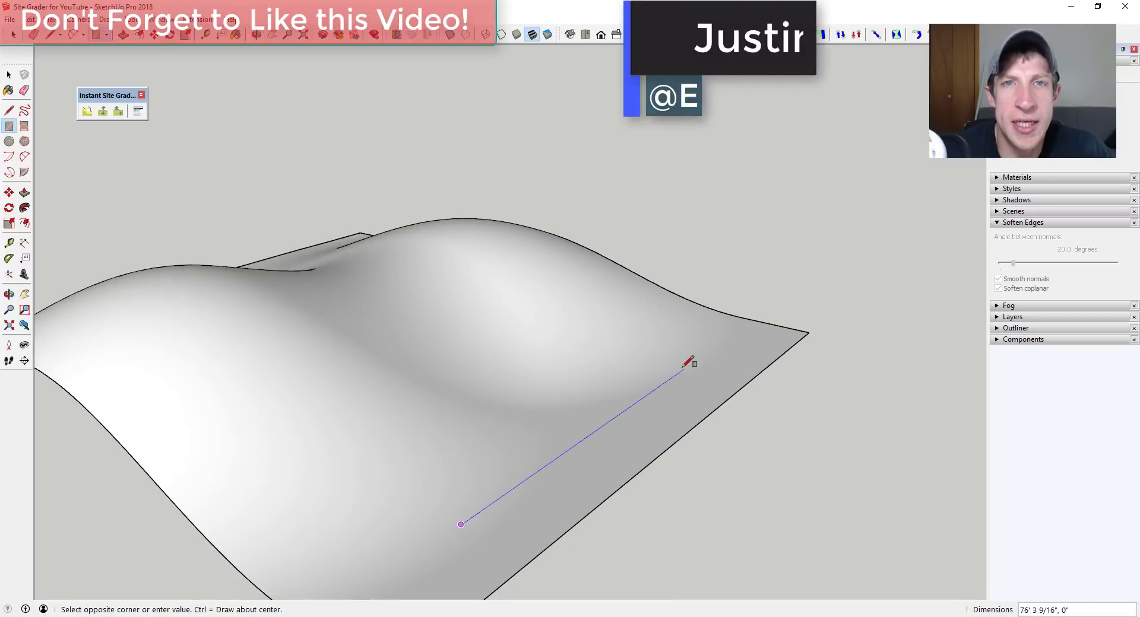
Draw a thin rectangle about 76' long on the terrain's lower area and Push/Pull it up into a wall.
click(690, 362)
key(space)
middle_drag(722, 407, 540, 468)
key(p)
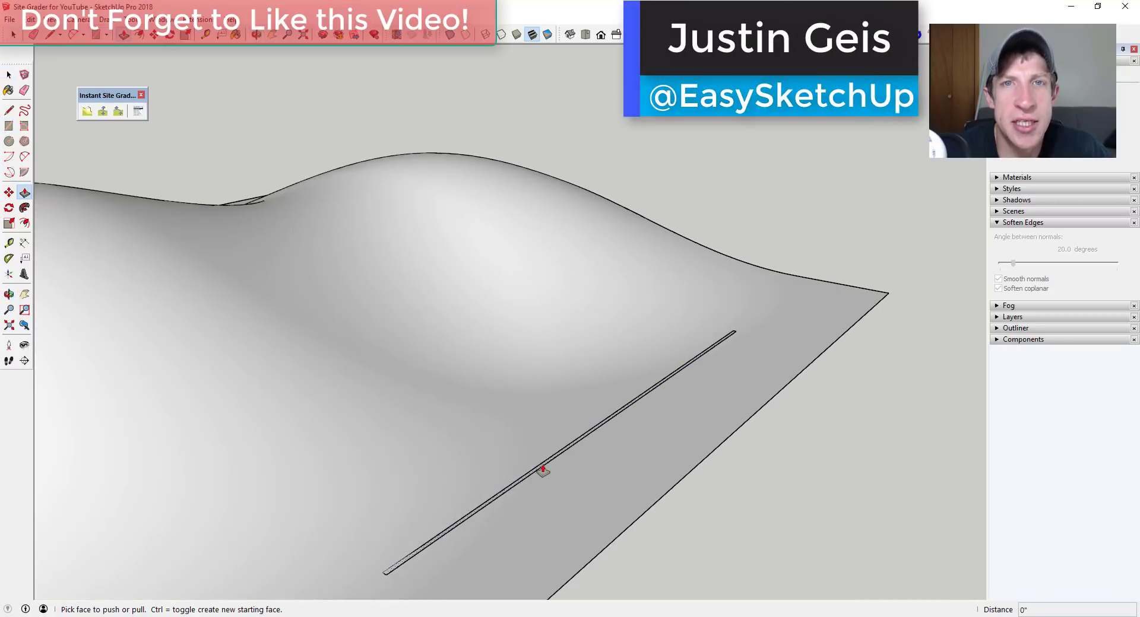
drag(540, 468, 539, 440)
Select the long wall and move it into the lower part of the hillside.
middle_drag(539, 440, 604, 423)
key(space)
click(600, 407)
key(m)
click(604, 423)
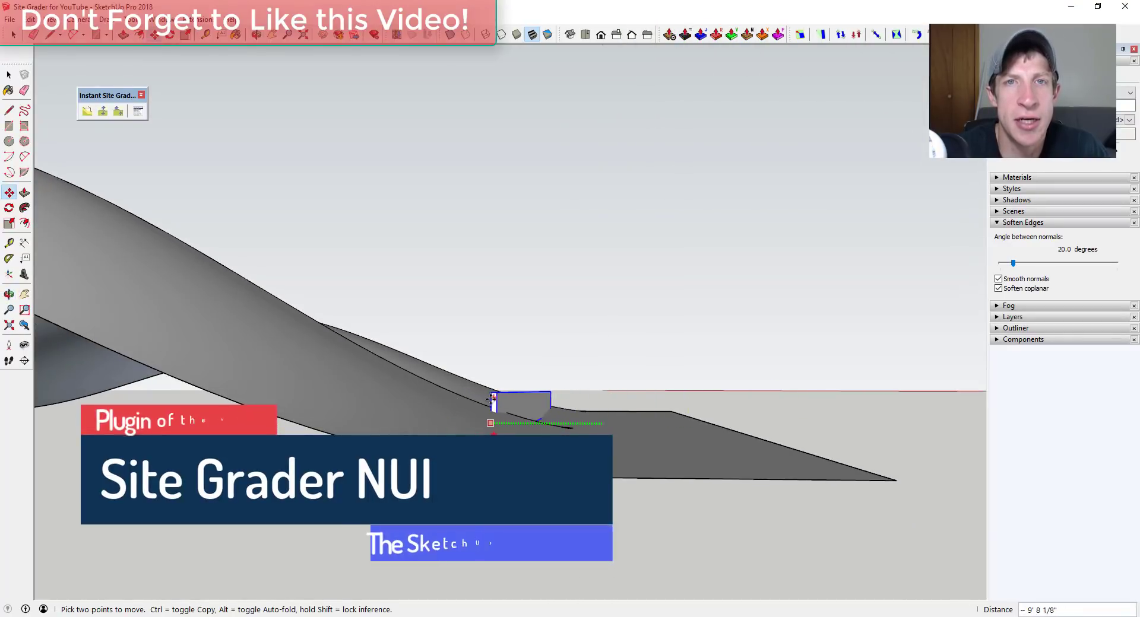
Push/Pull the wall's end face to shorten the wall.
middle_drag(460, 399, 487, 371)
click(449, 34)
key(p)
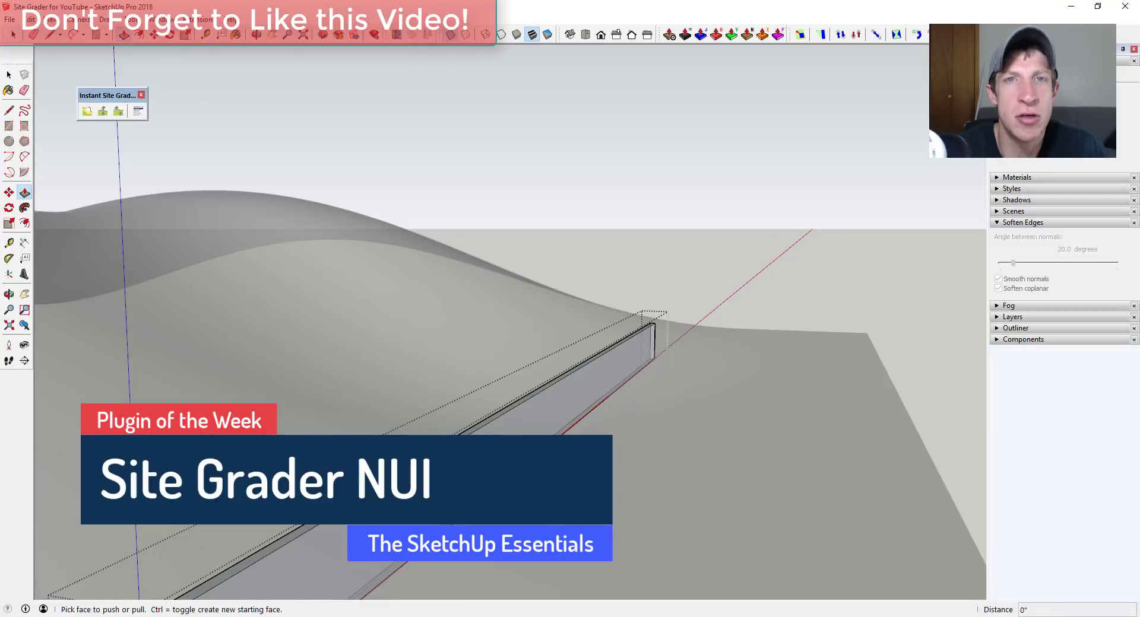
middle_drag(534, 309, 654, 410)
click(559, 346)
key(space)
scroll(679, 418, up, 3)
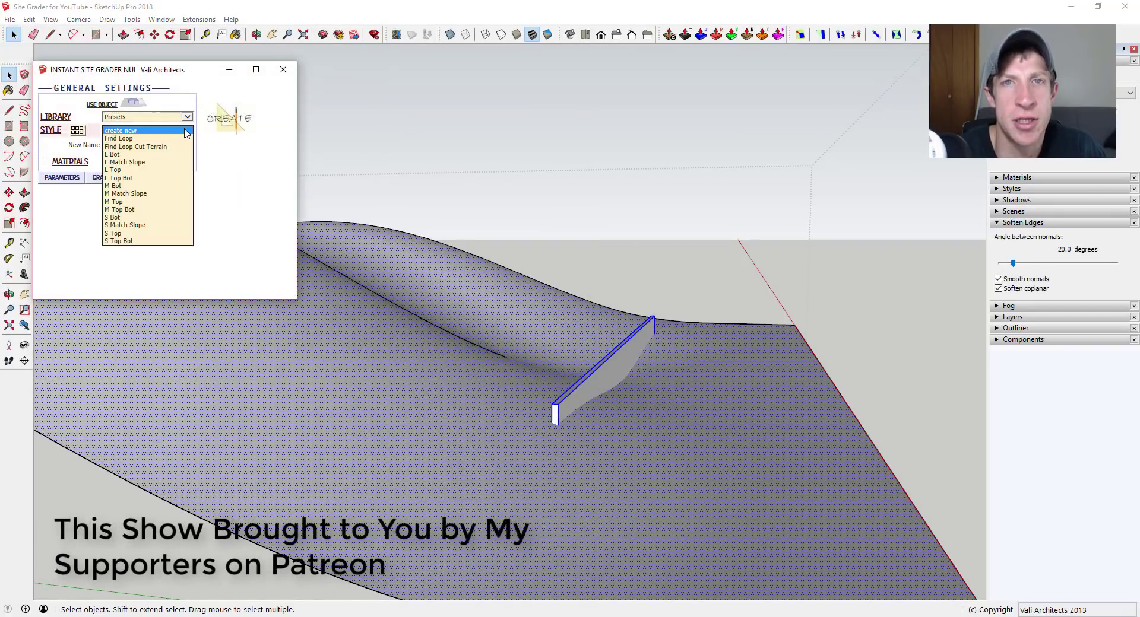
Grade the terrain around the wall using the L Bot preset style with a shoulder width of 20'.
click(113, 153)
double_click(129, 223)
text(20')
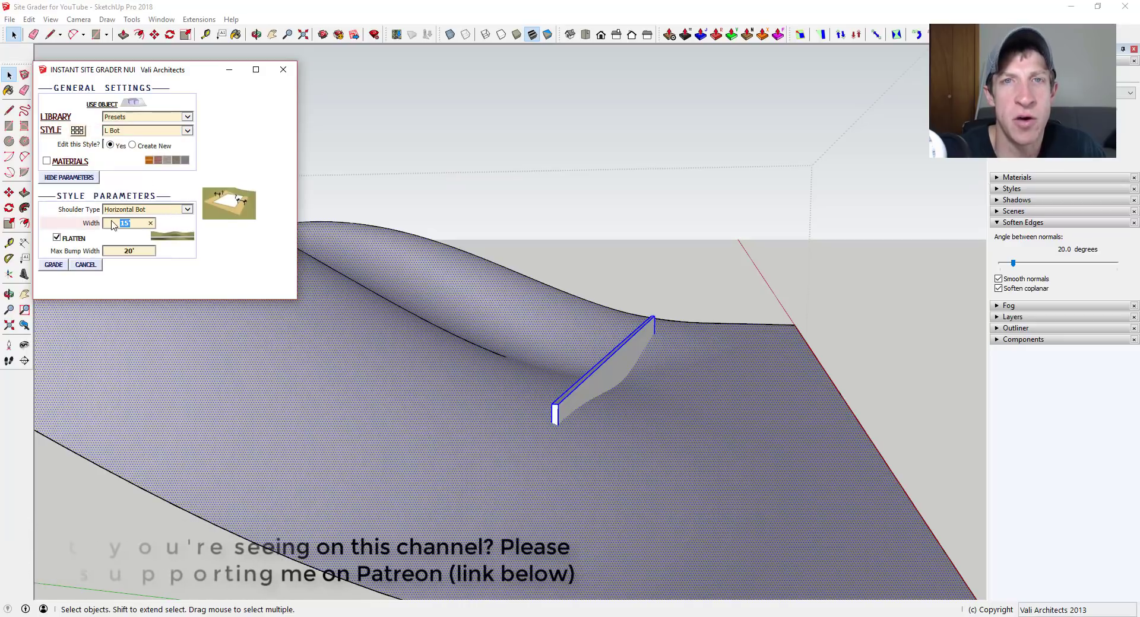
click(53, 265)
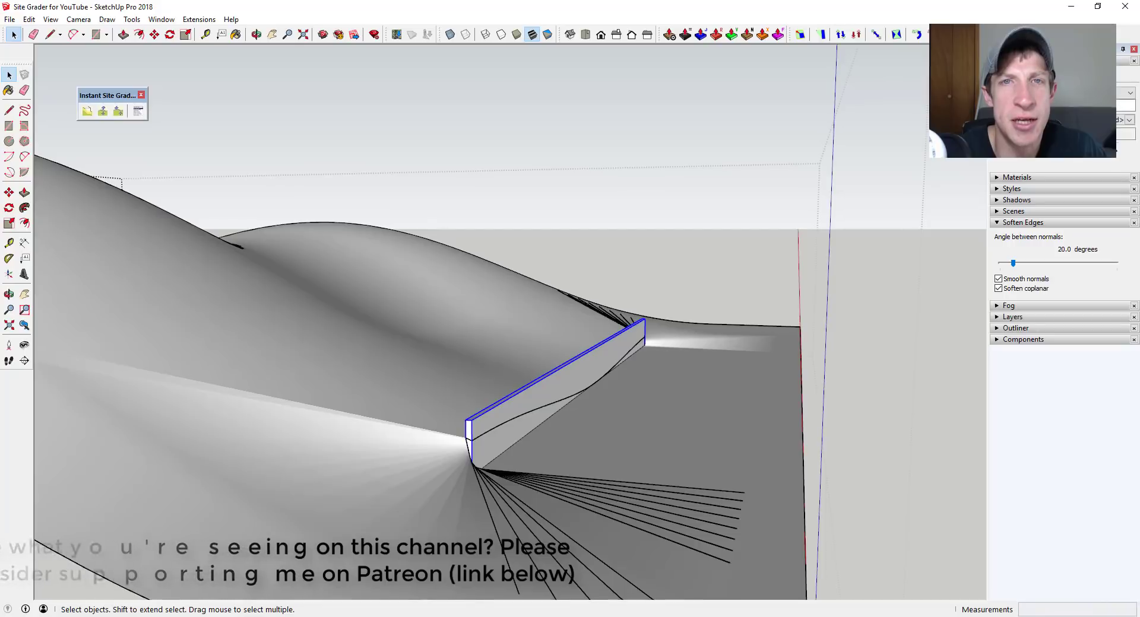
Toggle the hidden geometry display and examine the graded terrain around the wall.
mouse_move(683, 415)
middle_down()
mouse_move(710, 427)
mouse_move(606, 398)
middle_up()
click(50, 19)
click(83, 59)
middle_drag(771, 395, 611, 380)
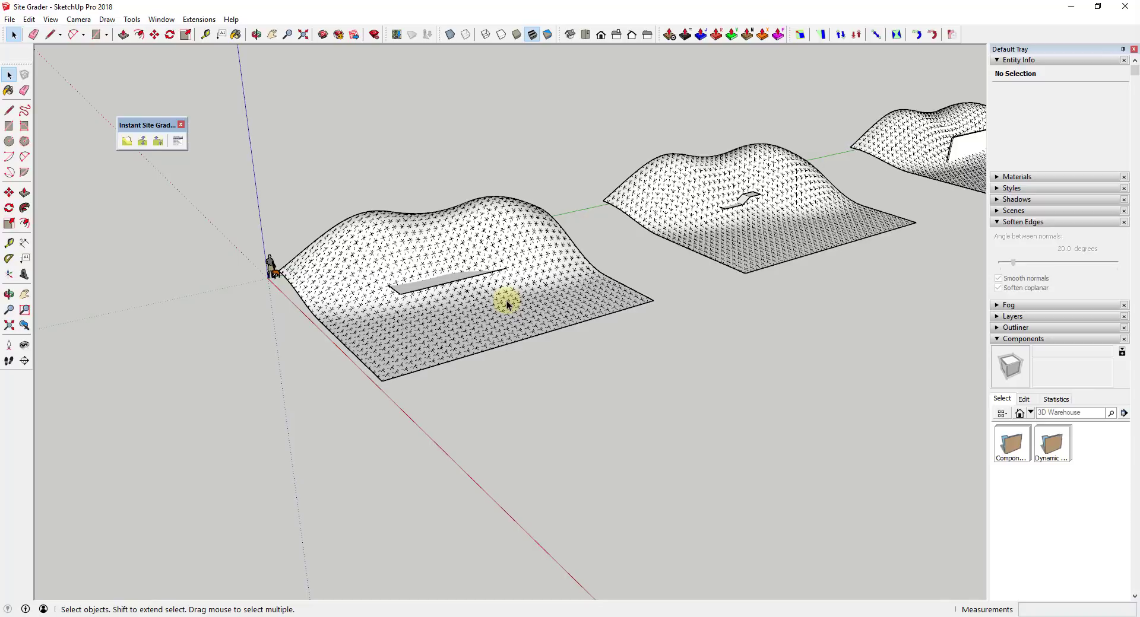
Select the first terrain group and turn off the hidden geometry display.
scroll(439, 279, up, 4)
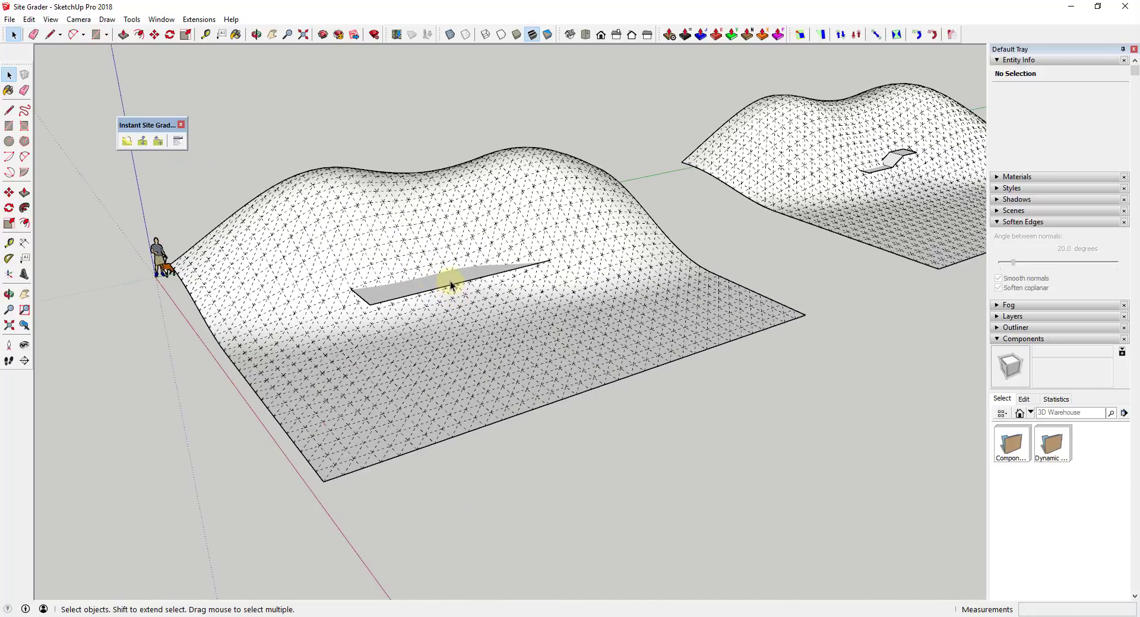
middle_drag(451, 290, 615, 273)
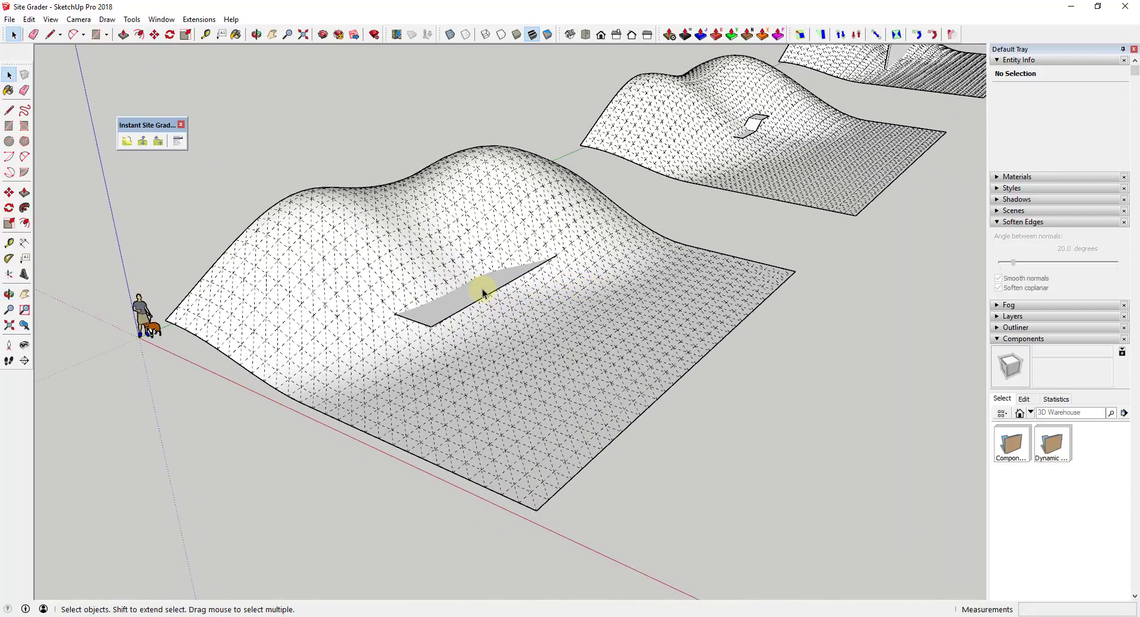
middle_drag(564, 309, 304, 245)
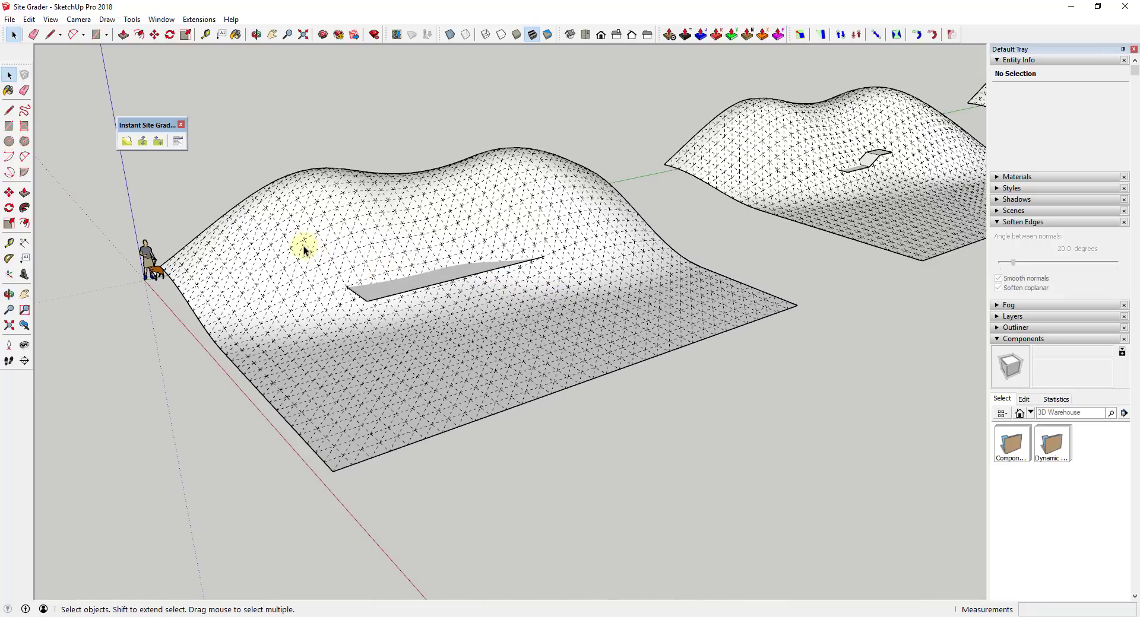
click(411, 276)
click(50, 19)
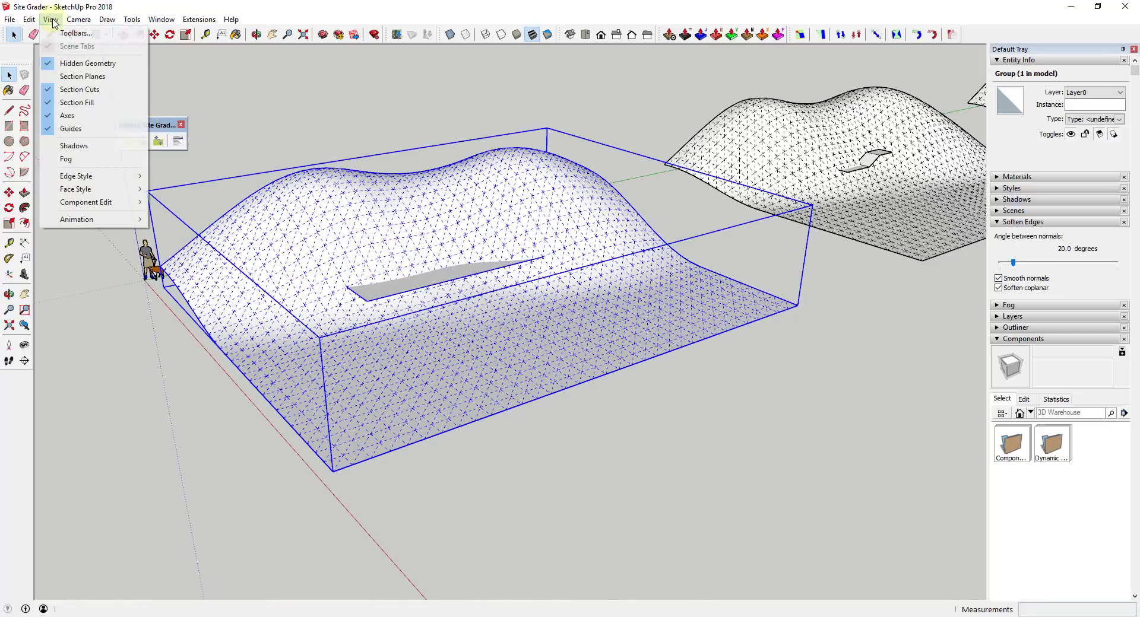
click(83, 64)
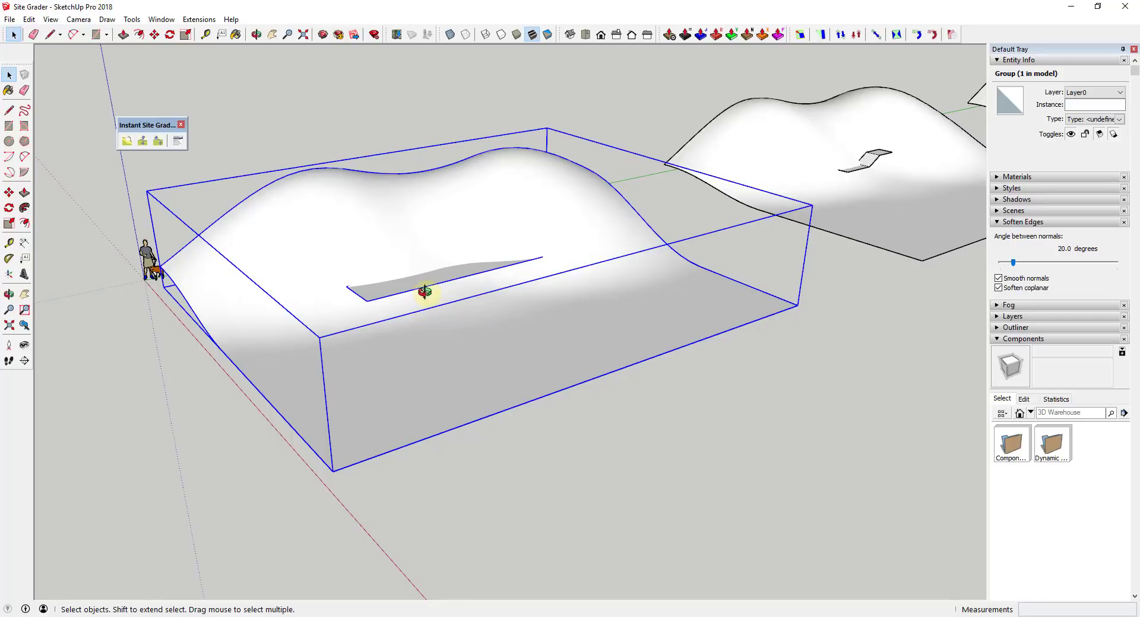
Open the first terrain group for editing and select the rectangular pad set into its slope.
mouse_move(427, 295)
middle_down()
mouse_move(471, 313)
mouse_move(535, 305)
mouse_move(432, 290)
middle_up()
double_click(448, 301)
click(445, 300)
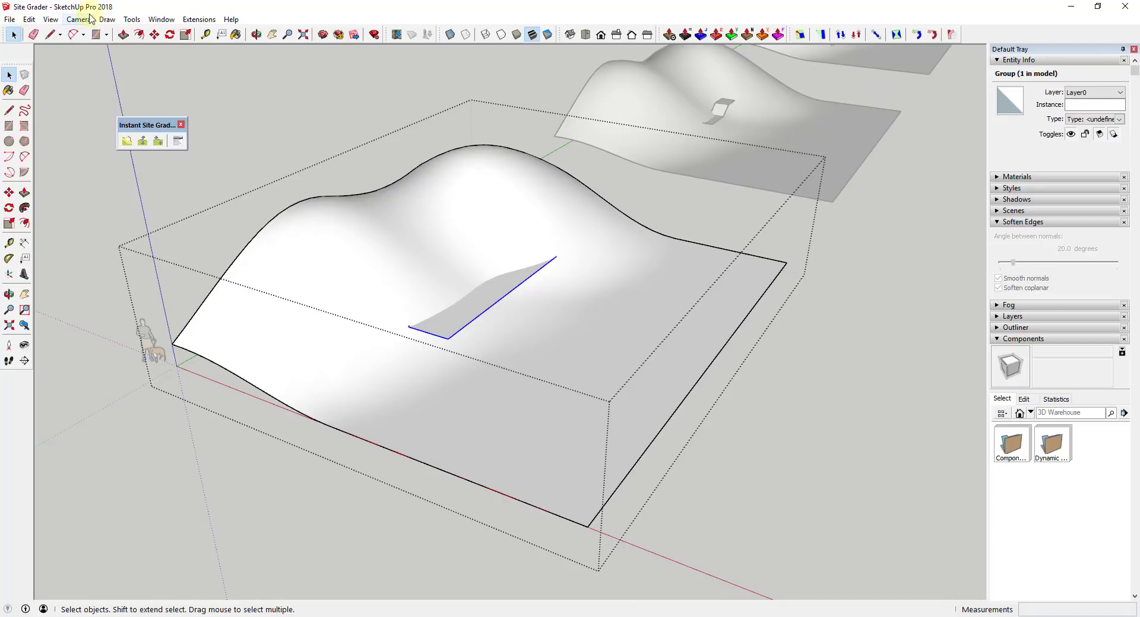
click(51, 21)
click(348, 241)
key(m)
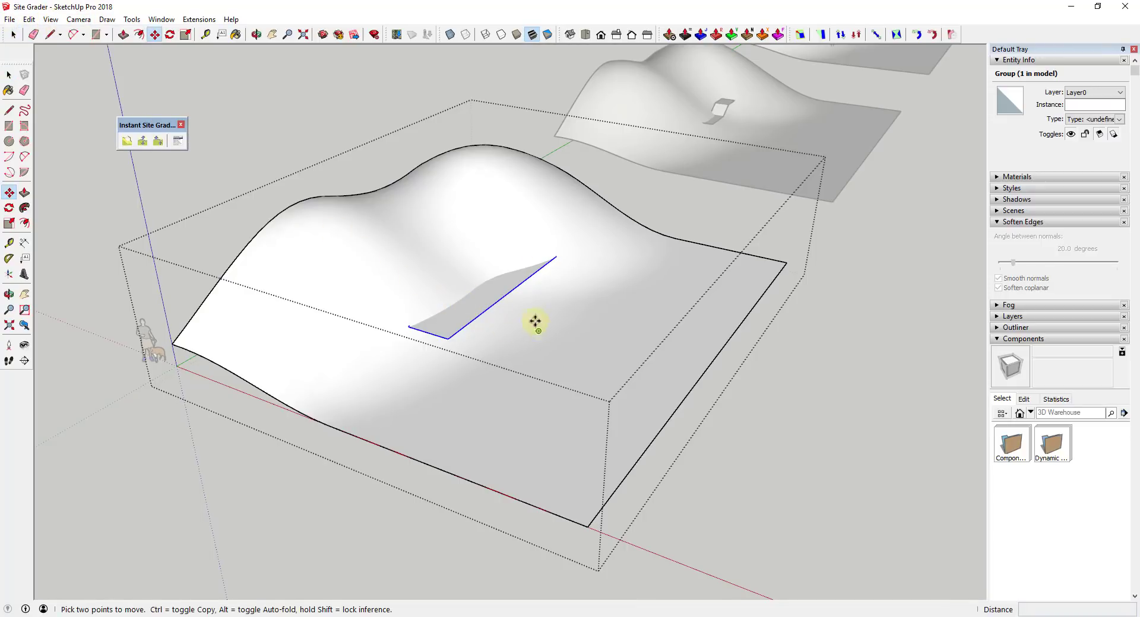
click(482, 294)
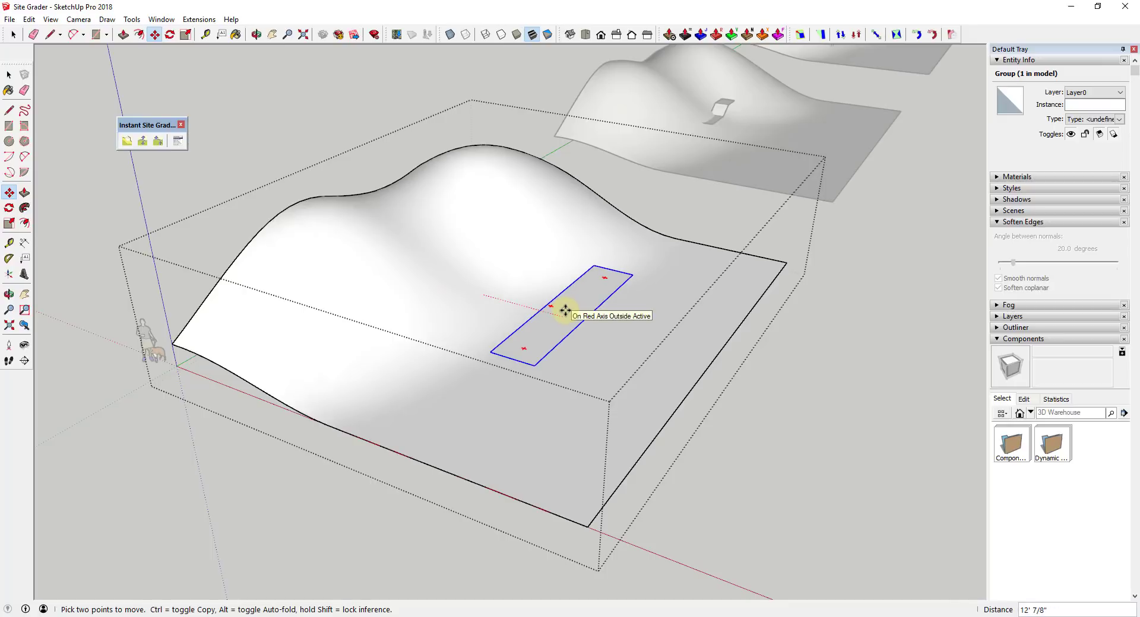
key(space)
middle_drag(410, 287, 394, 323)
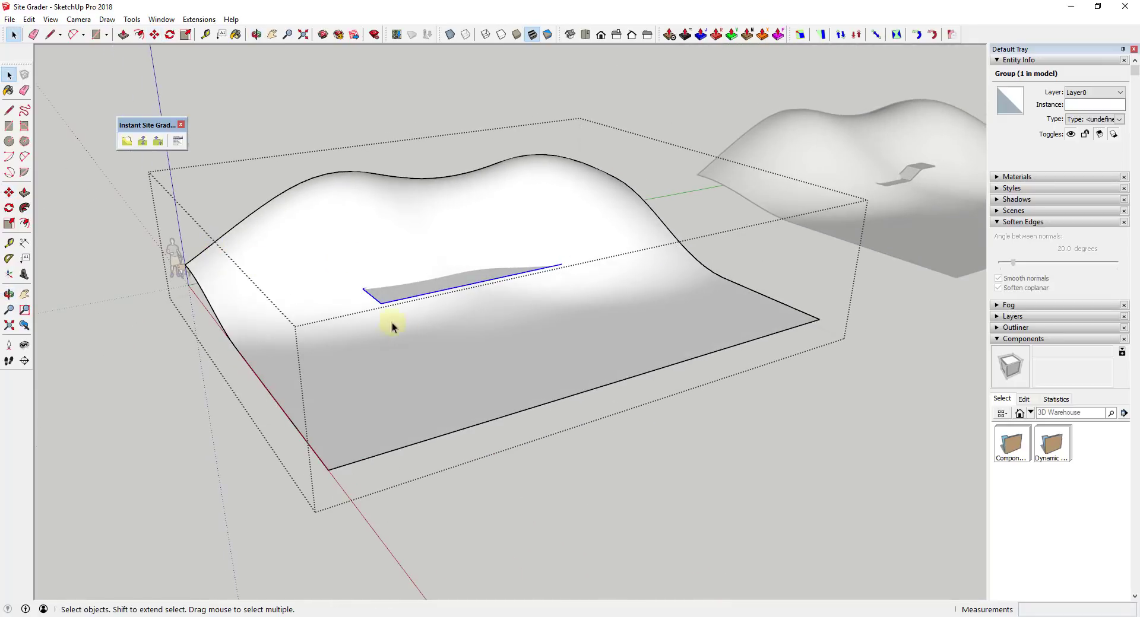
Select the terrain surface together with the rectangular pad group.
click(489, 332)
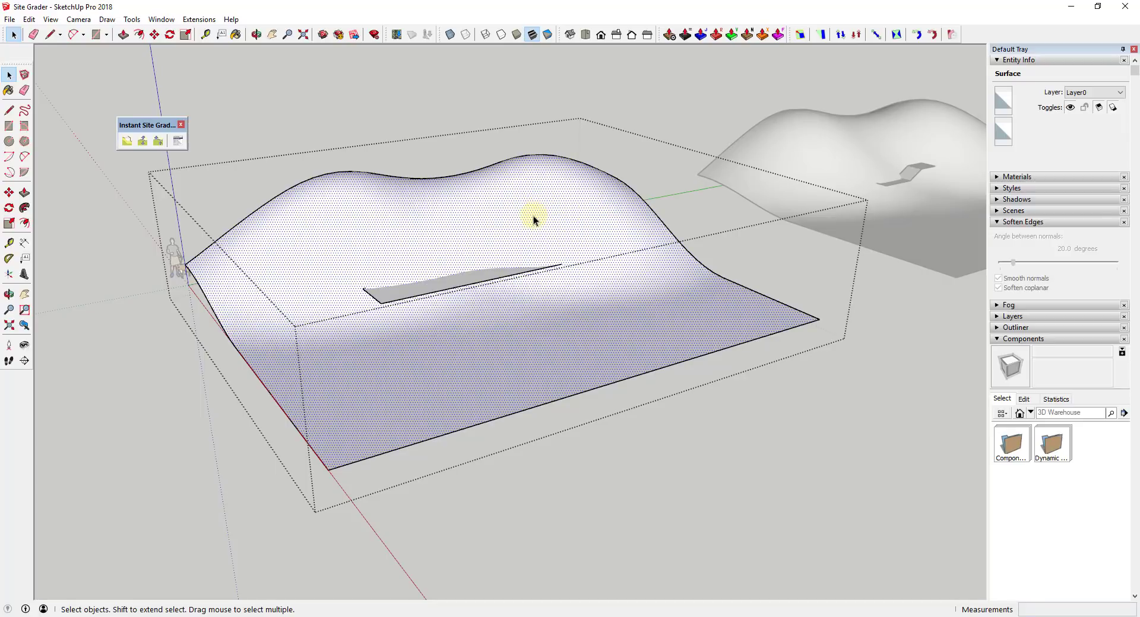
middle_drag(465, 265, 437, 254)
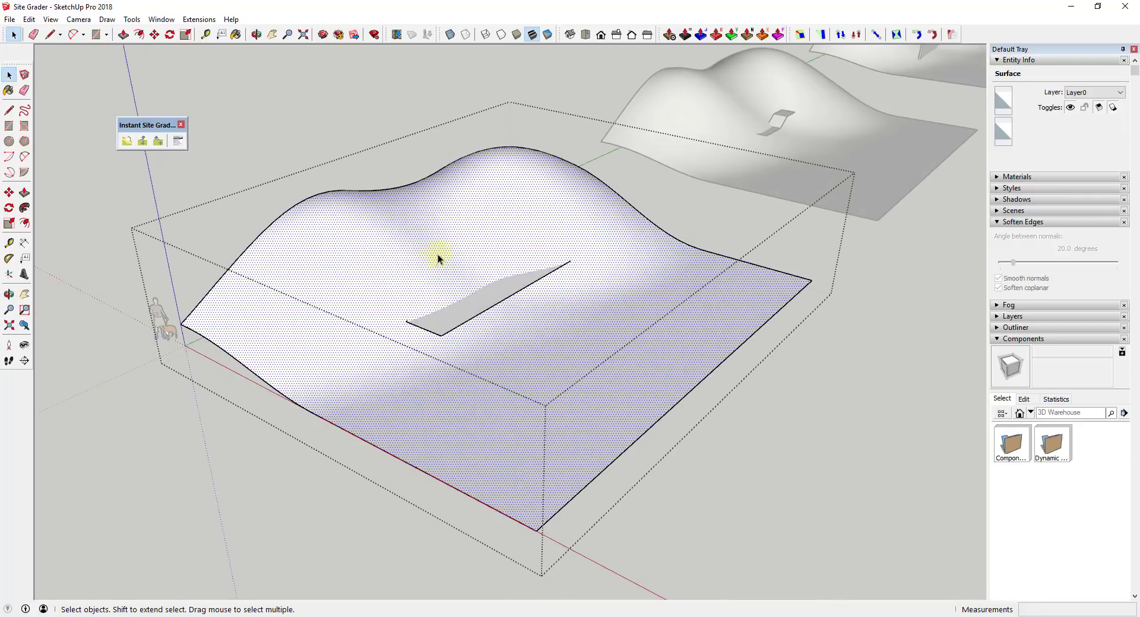
shift+click(470, 312)
middle_drag(444, 297, 558, 245)
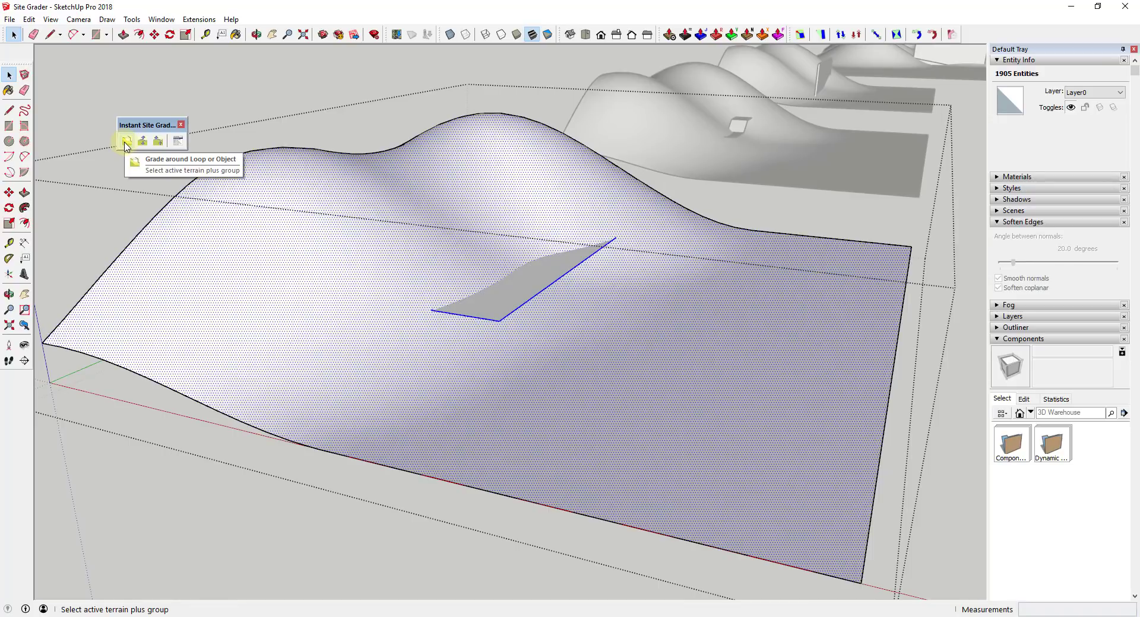
Start Grade around Loop or Object, preview the preset styles and choose Medium Vary Cut Fill.
click(125, 142)
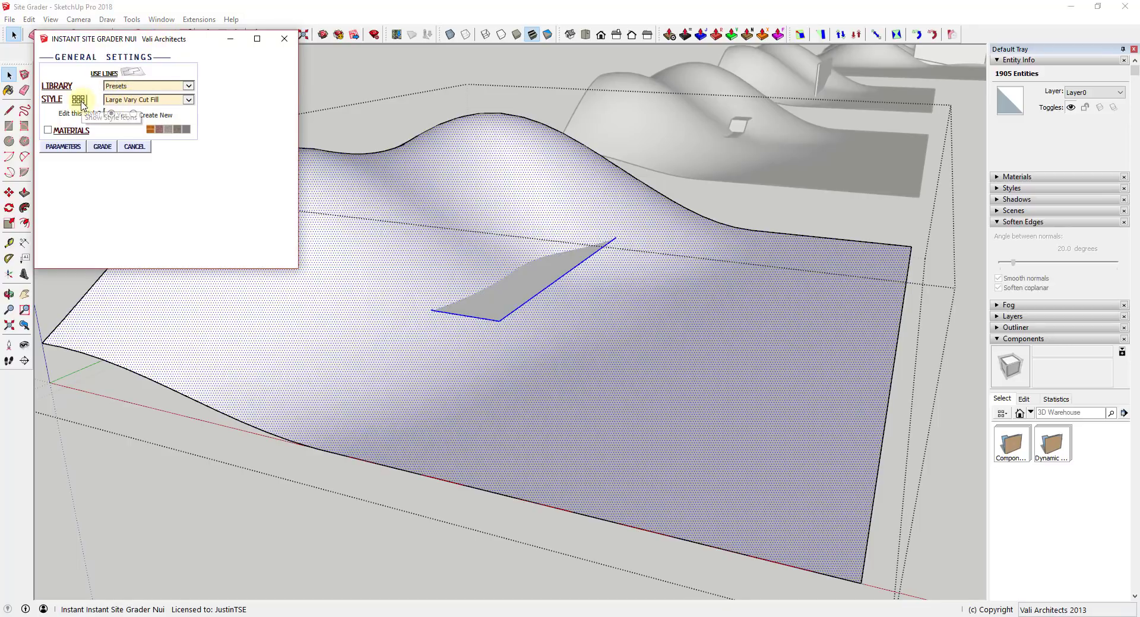
click(79, 99)
mouse_move(127, 73)
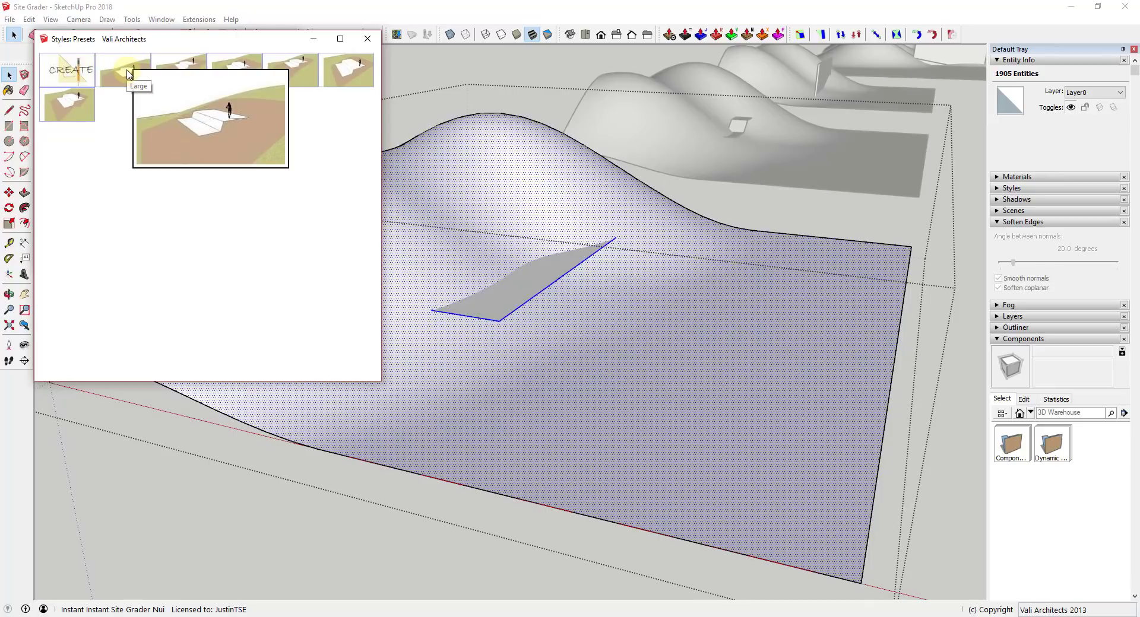
mouse_move(173, 75)
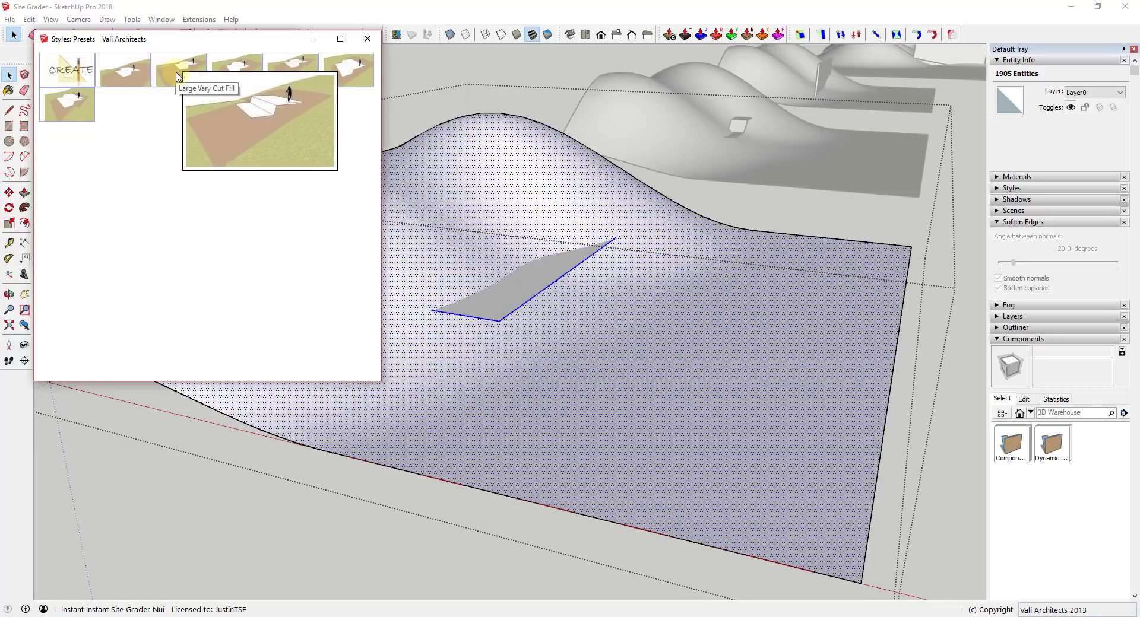
mouse_move(237, 70)
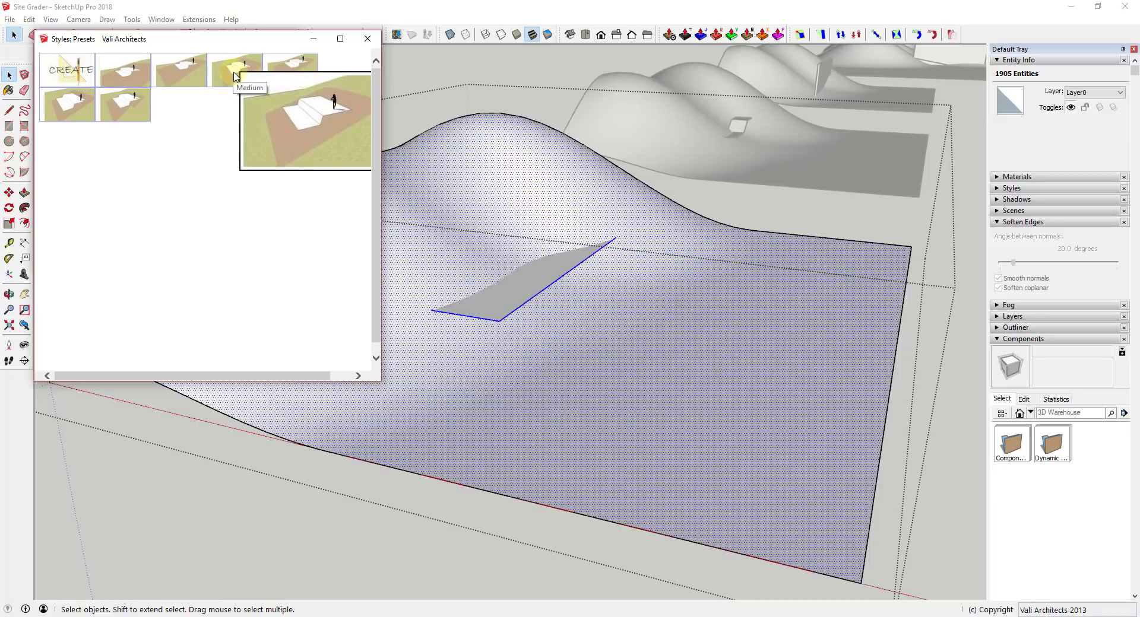
mouse_move(297, 71)
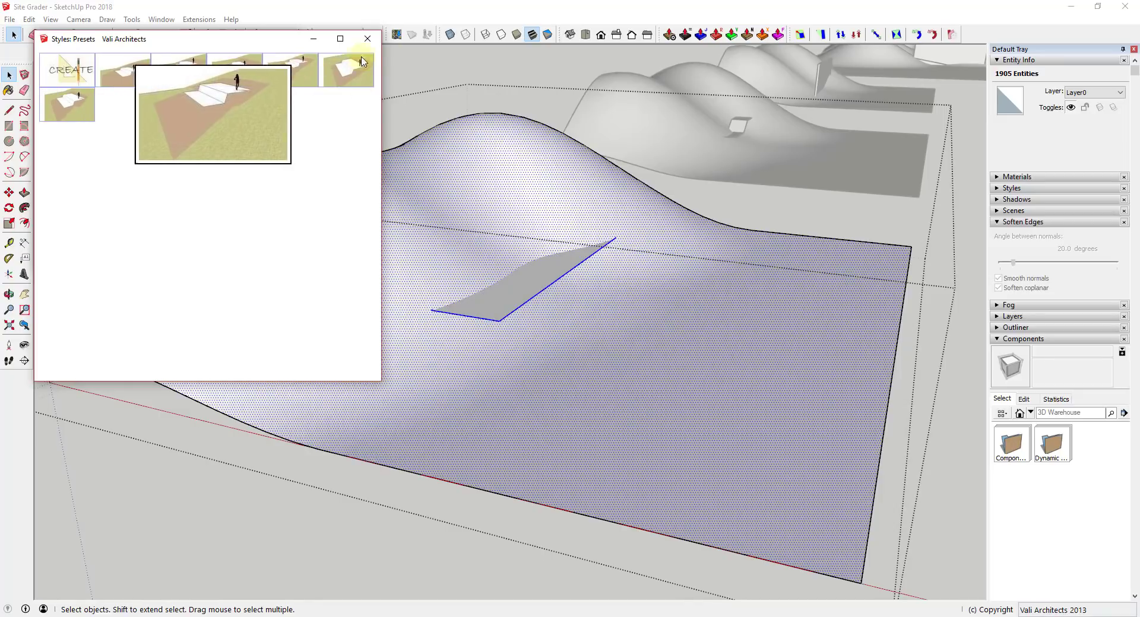
click(371, 40)
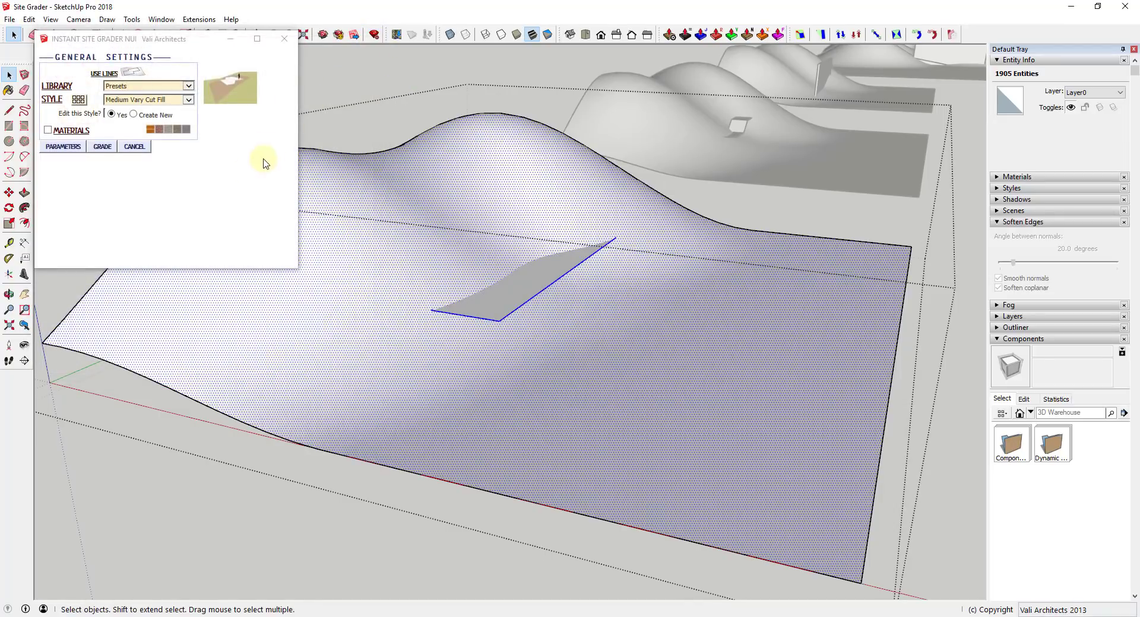
Grade the terrain around the rectangular pad with an Equal Width shoulder 5' wide.
click(73, 147)
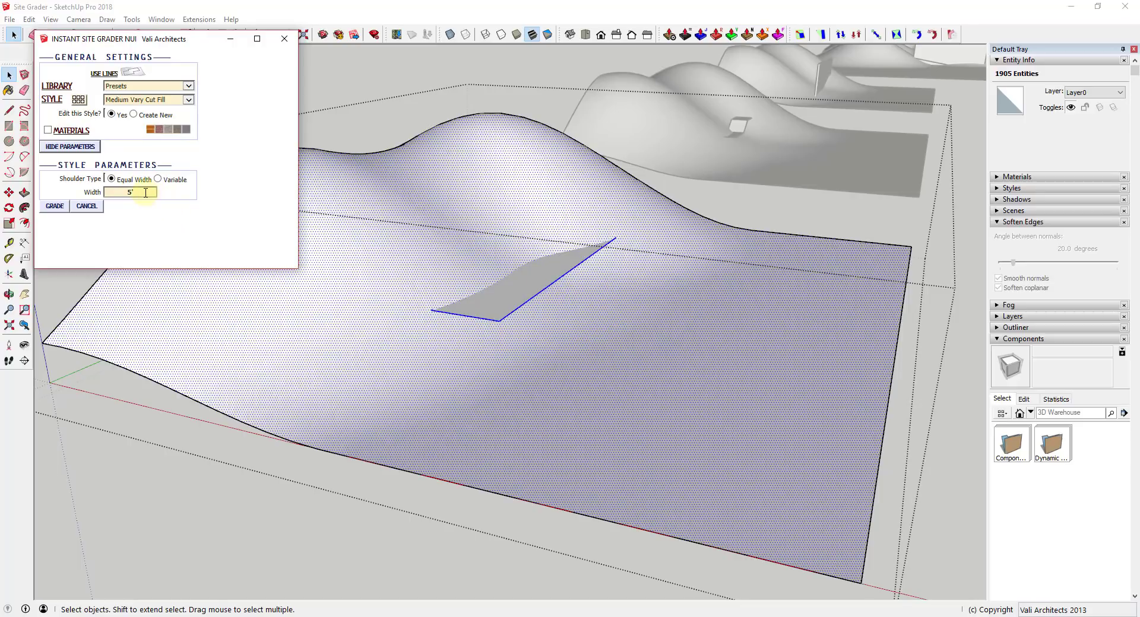
click(157, 180)
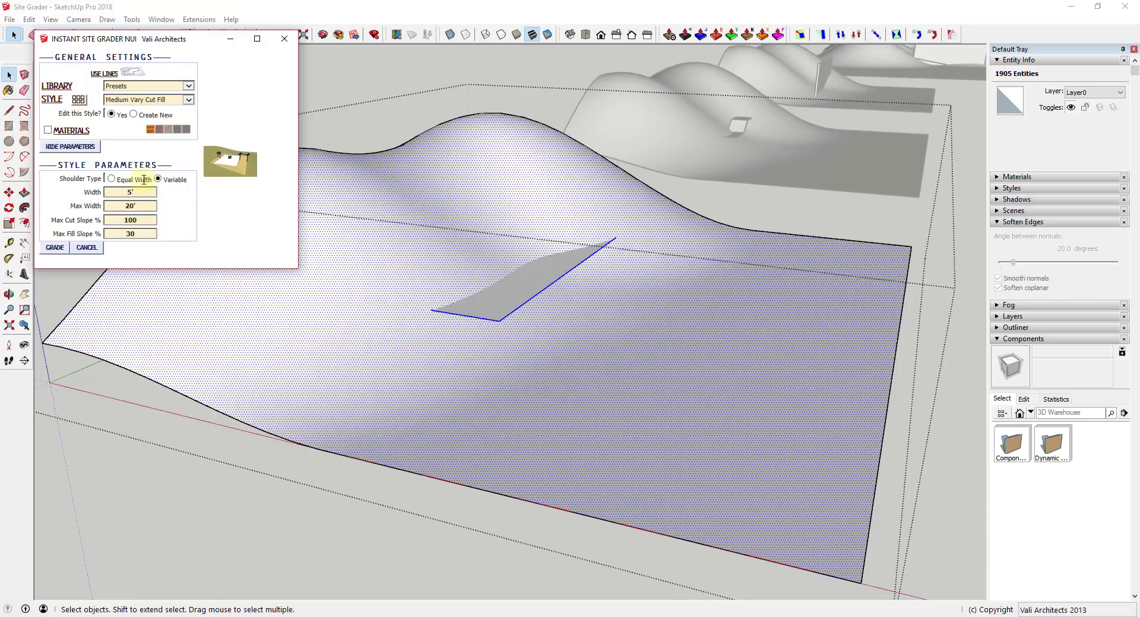
click(111, 179)
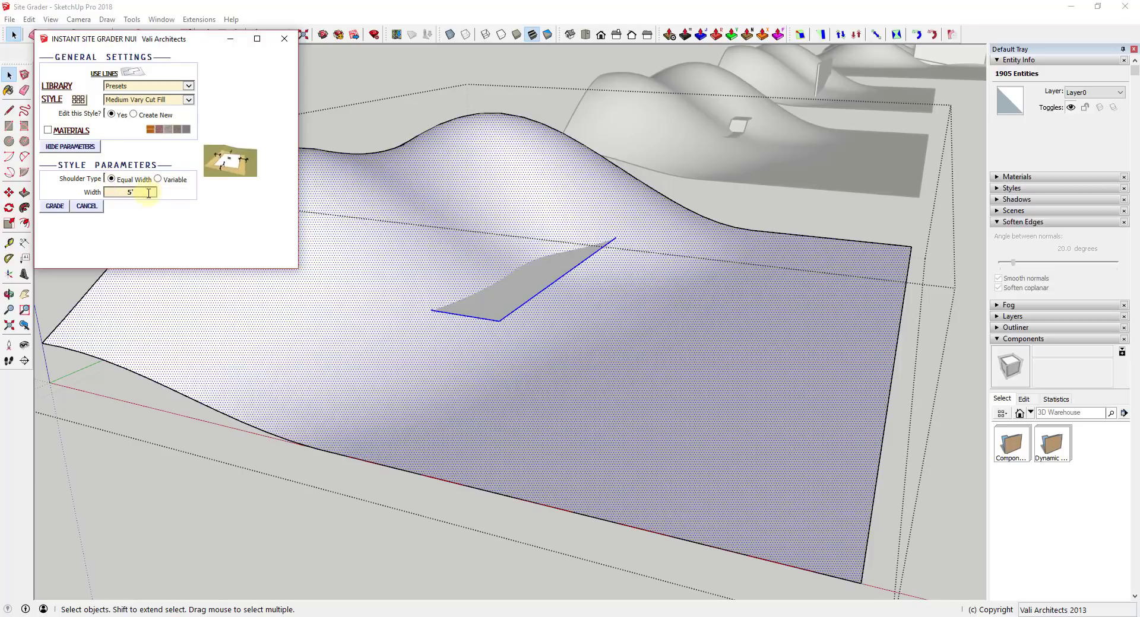
click(55, 207)
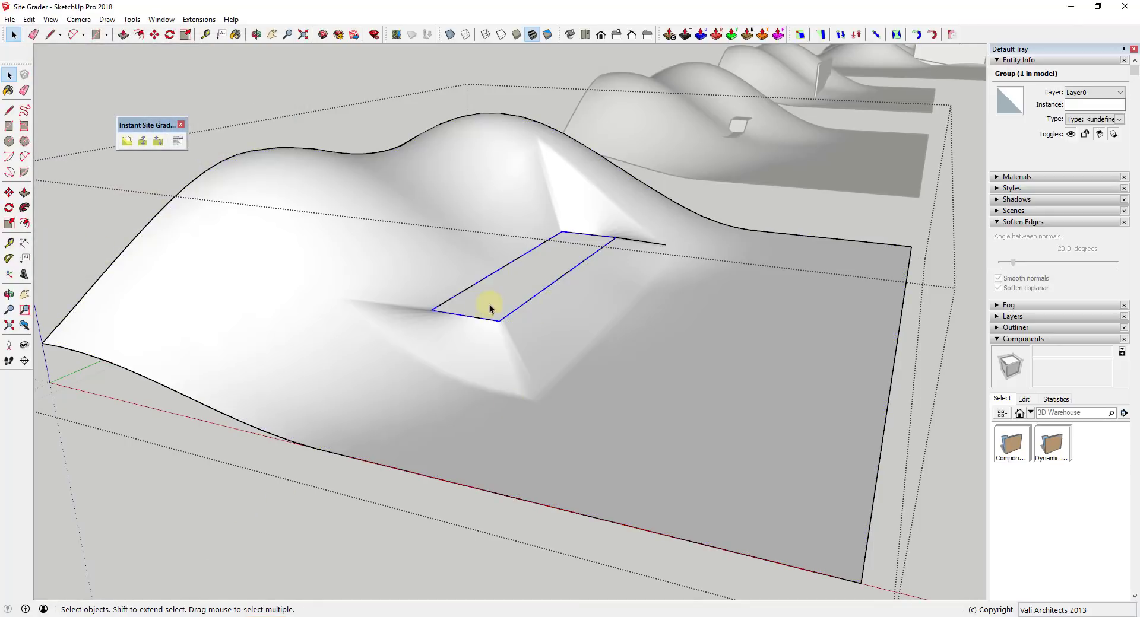
Turn on hidden geometry and examine the graded mesh around the rectangular pad.
middle_drag(489, 304, 655, 227)
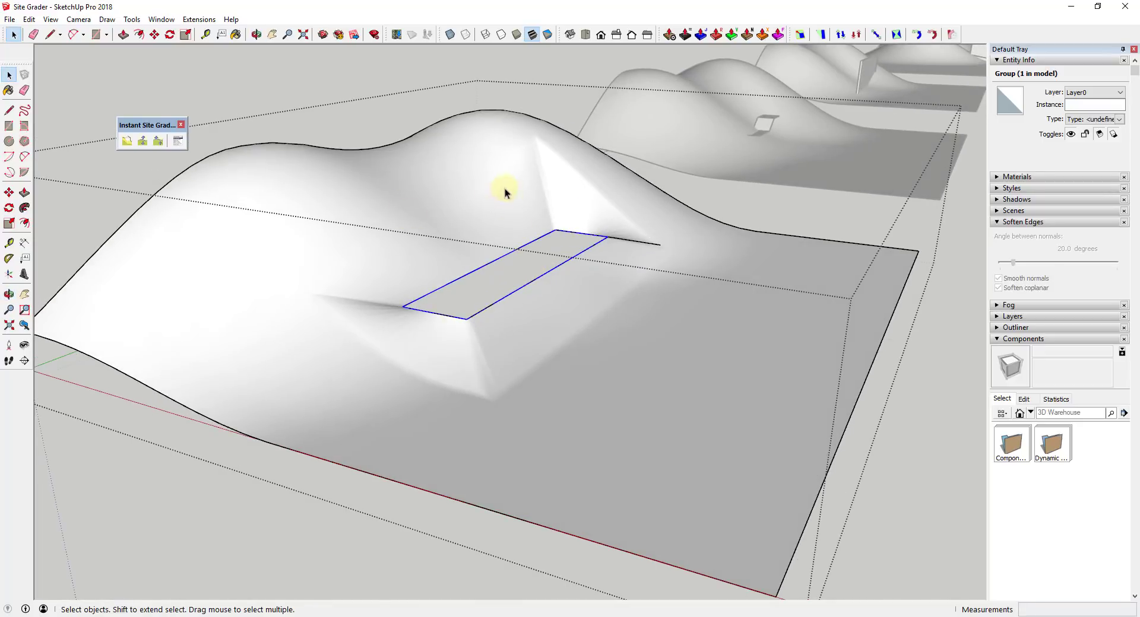
click(51, 19)
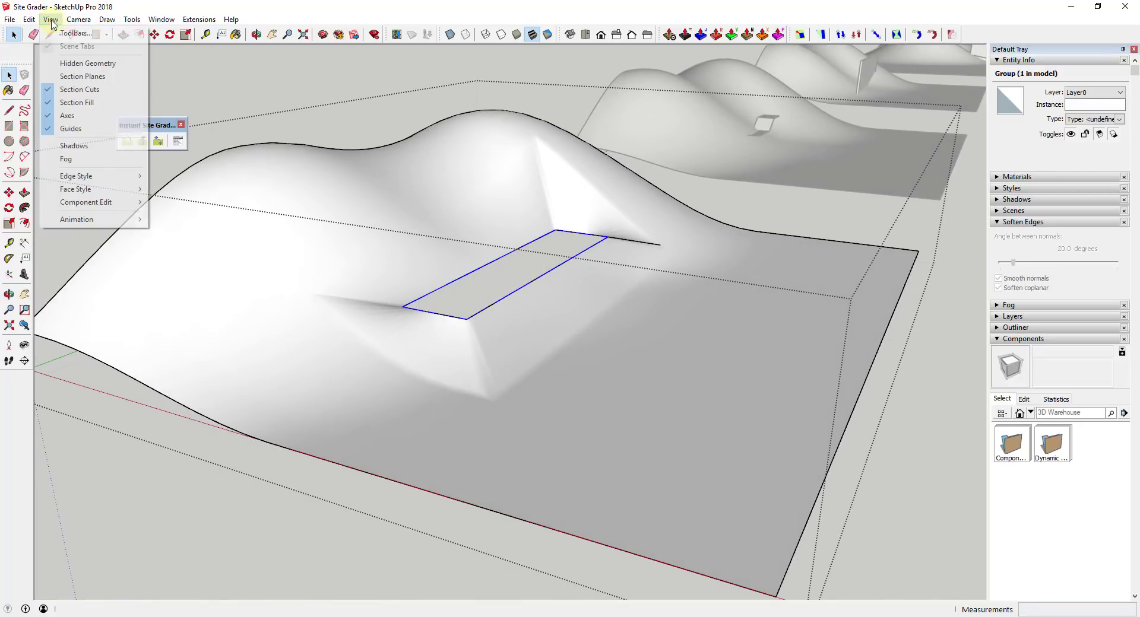
click(77, 61)
scroll(537, 266, up, 3)
middle_drag(538, 265, 532, 120)
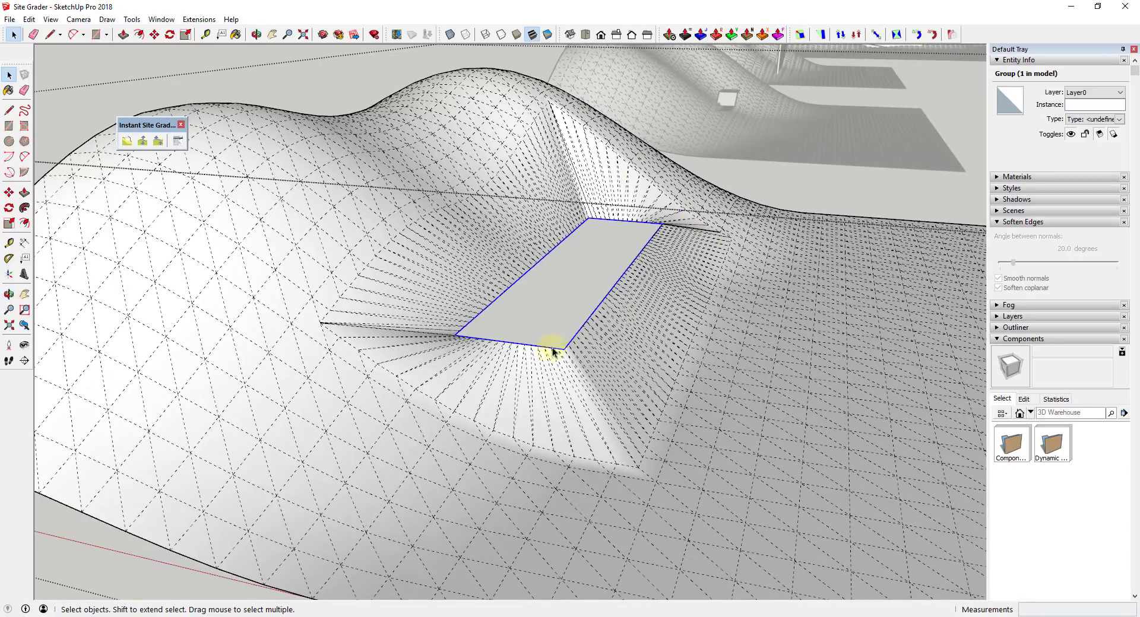
scroll(572, 343, down, 3)
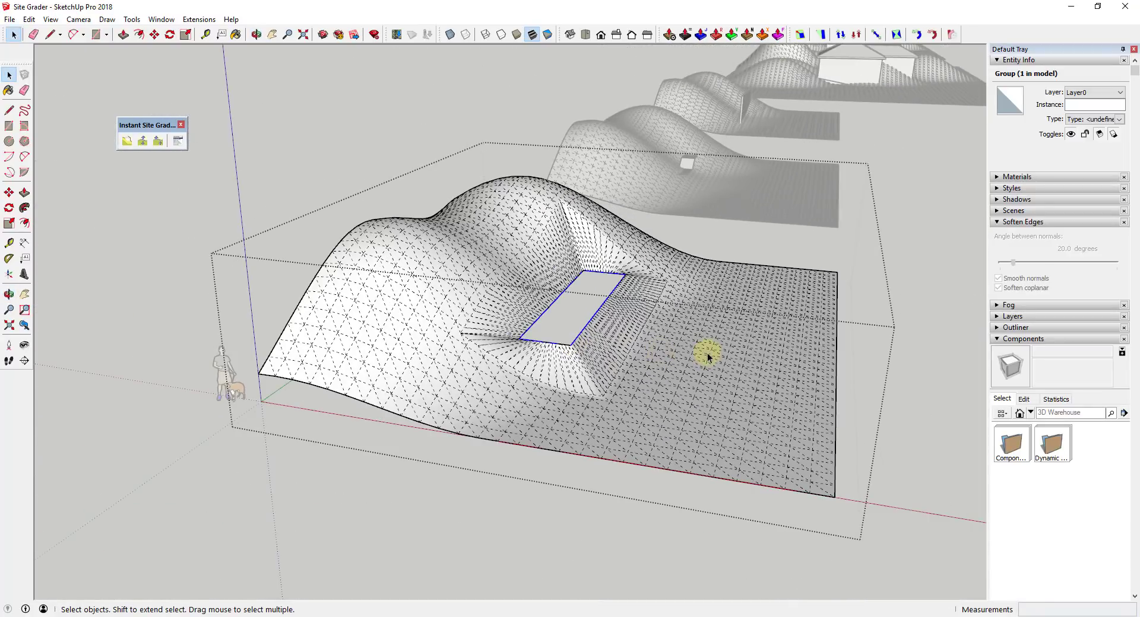
Leave the first terrain group, open the second one for editing and select its stepped pad.
middle_drag(704, 353, 628, 339)
shift+middle_drag(784, 265, 518, 331)
key(space)
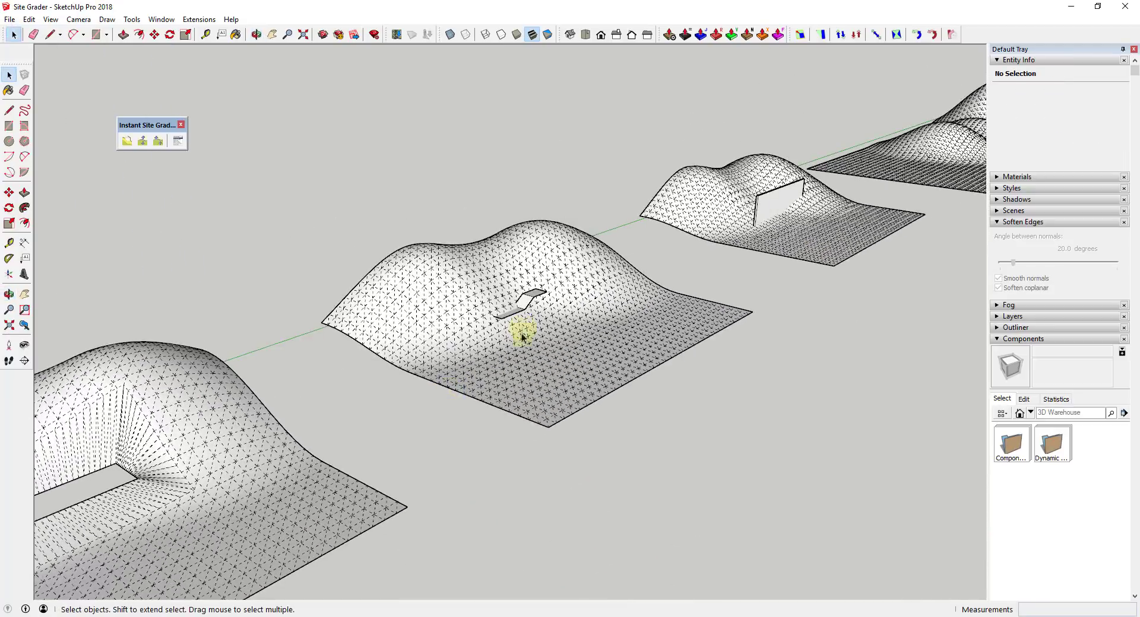
click(521, 323)
double_click(522, 323)
scroll(507, 308, up, 3)
scroll(508, 308, up, 3)
click(583, 287)
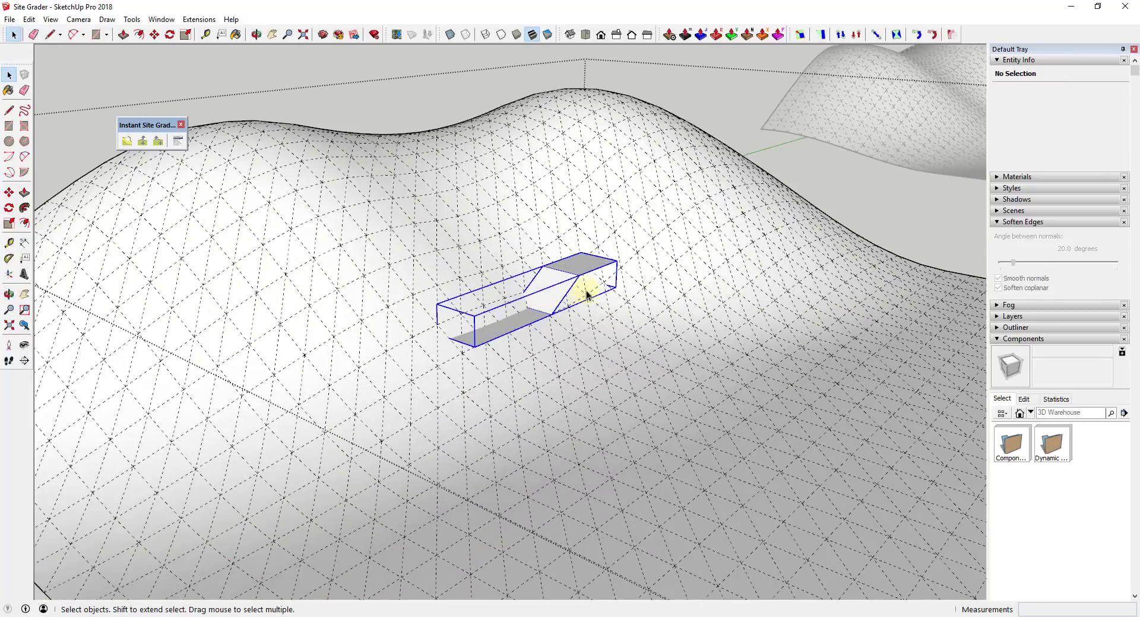
Hide the hidden geometry and select the stepped pad together with the terrain surface around it.
scroll(564, 290, up, 2)
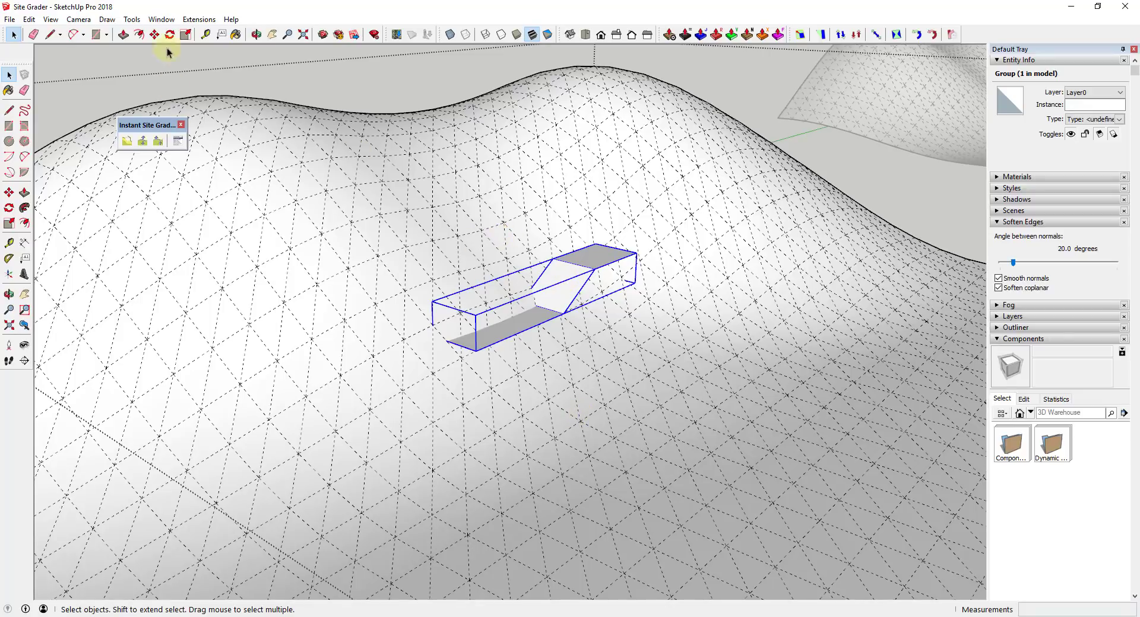
click(50, 19)
click(69, 62)
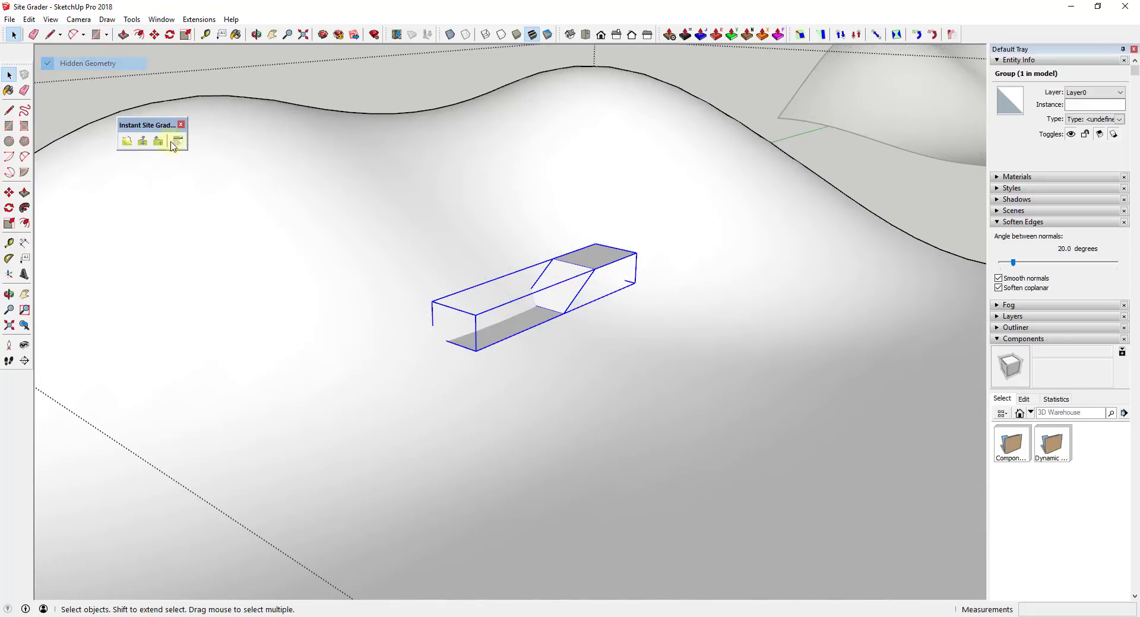
click(379, 287)
shift+click(563, 287)
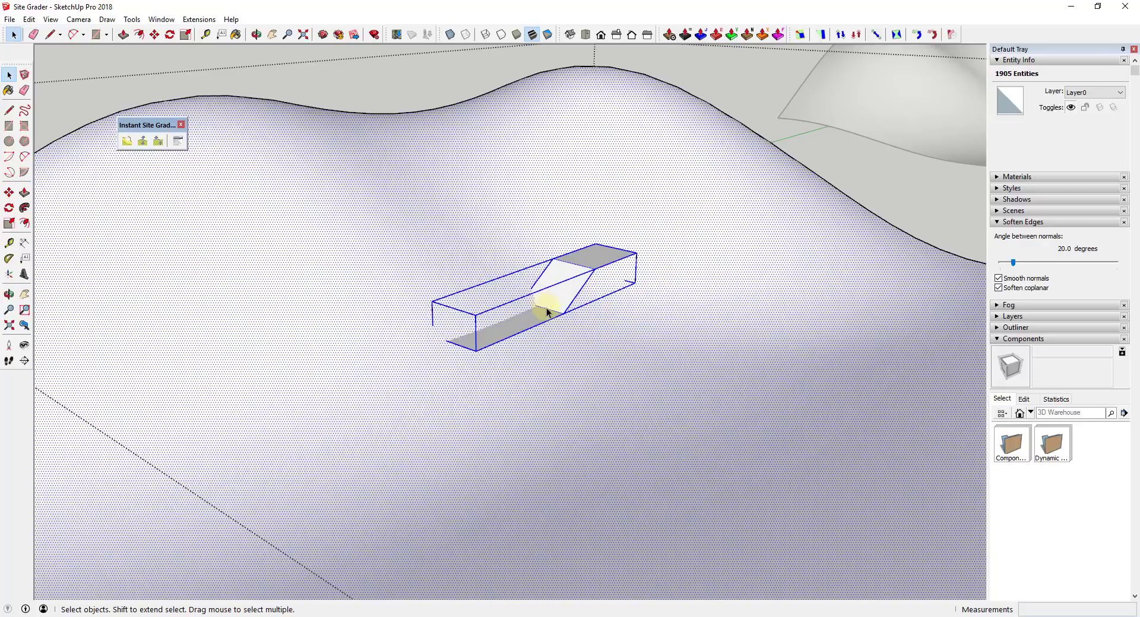
scroll(583, 305, down, 3)
middle_drag(583, 306, 653, 305)
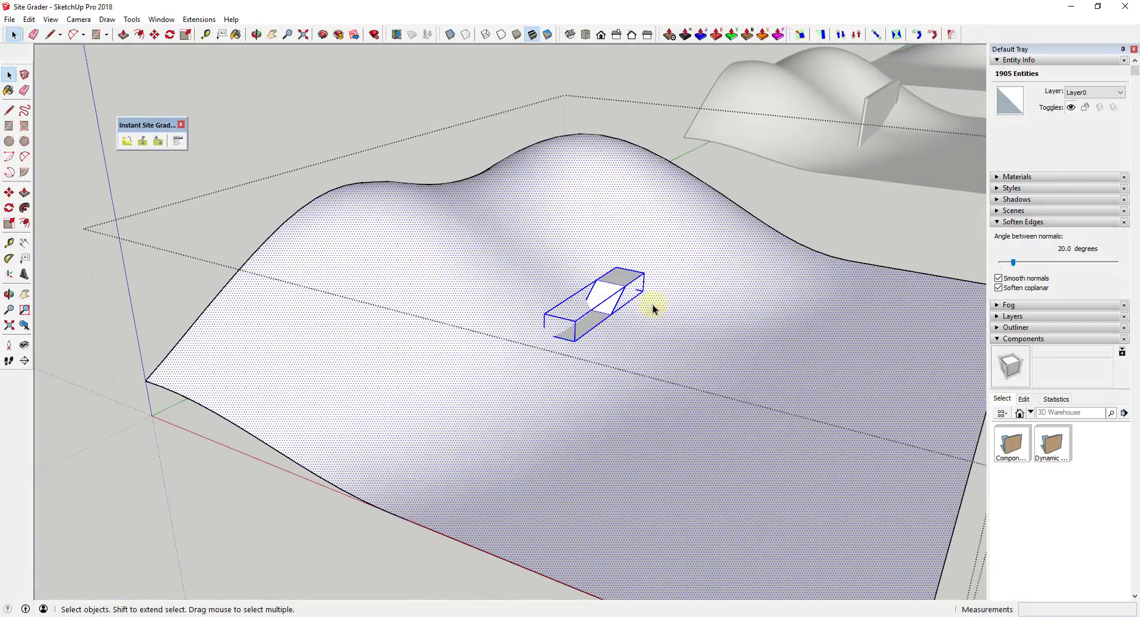
Grade the terrain around the stepped pad with the Large Vary Cut Fill style and an Equal Width shoulder 10' wide.
click(128, 144)
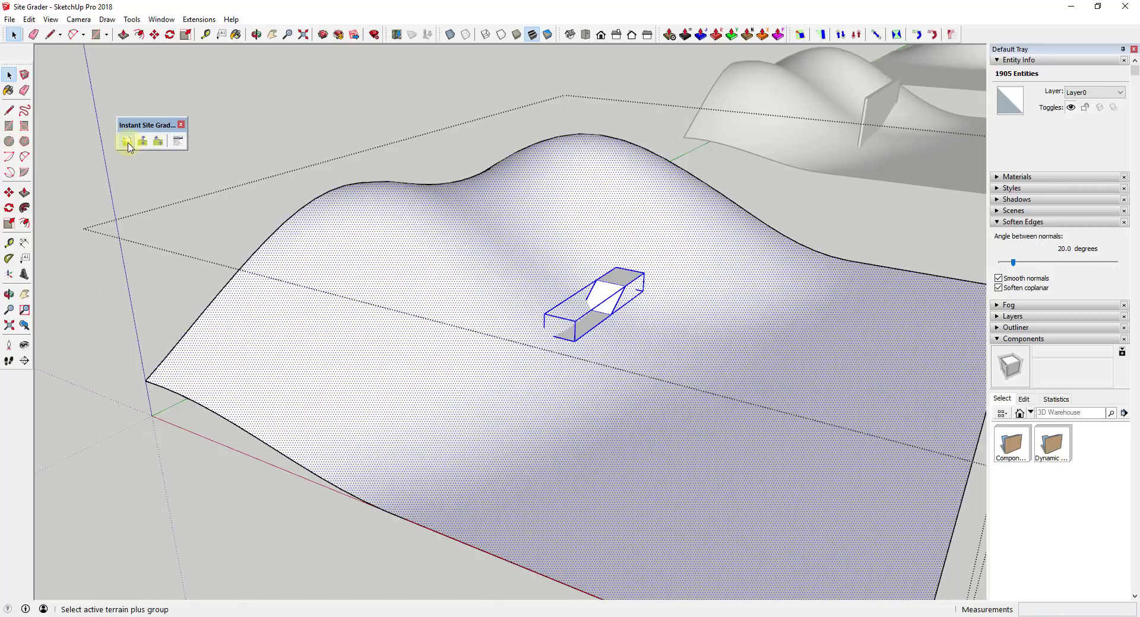
click(113, 115)
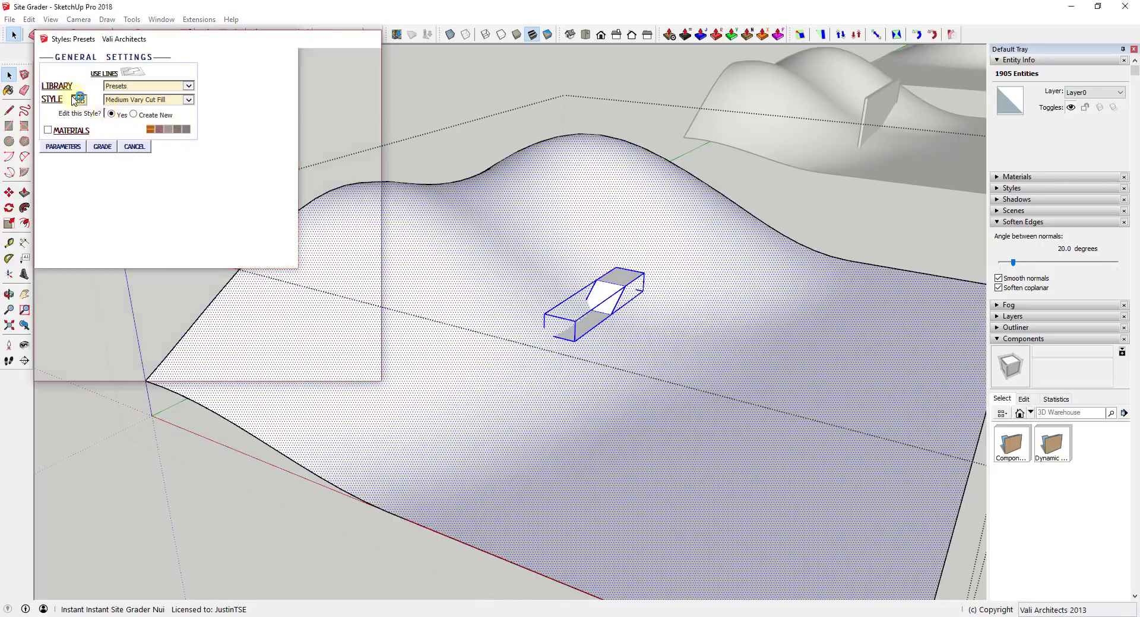
mouse_move(179, 71)
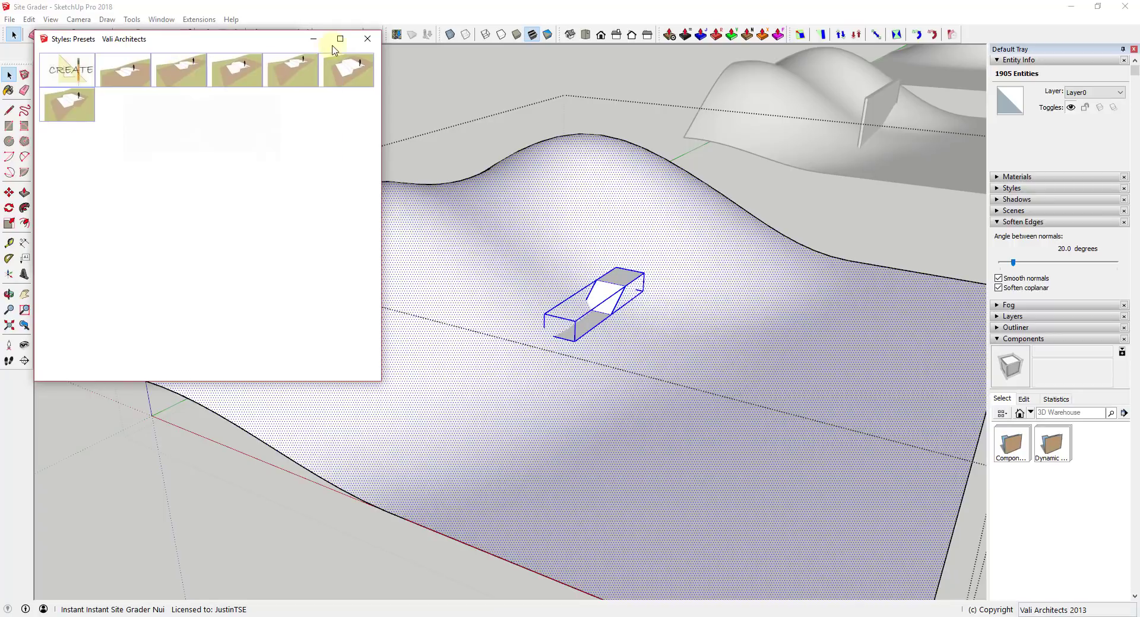
click(366, 39)
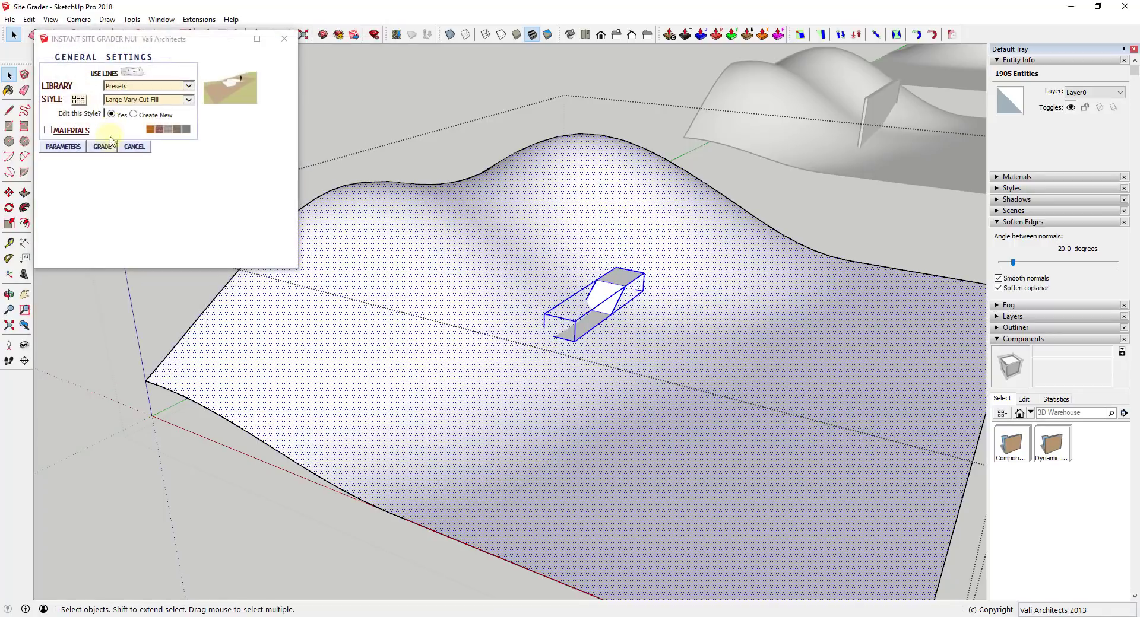
click(63, 146)
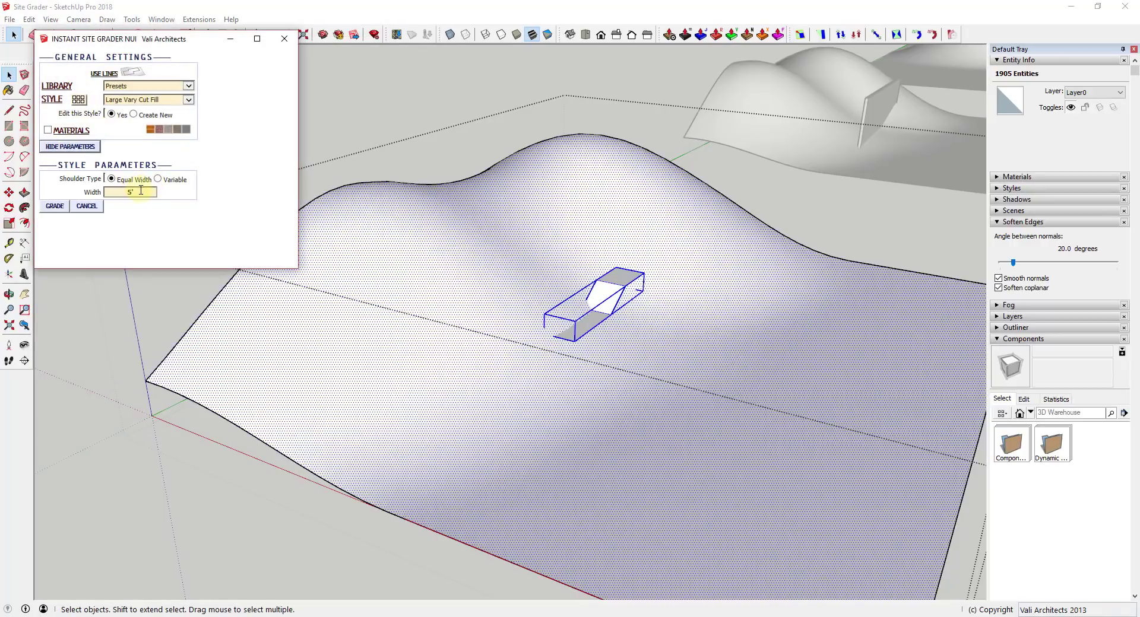
click(141, 190)
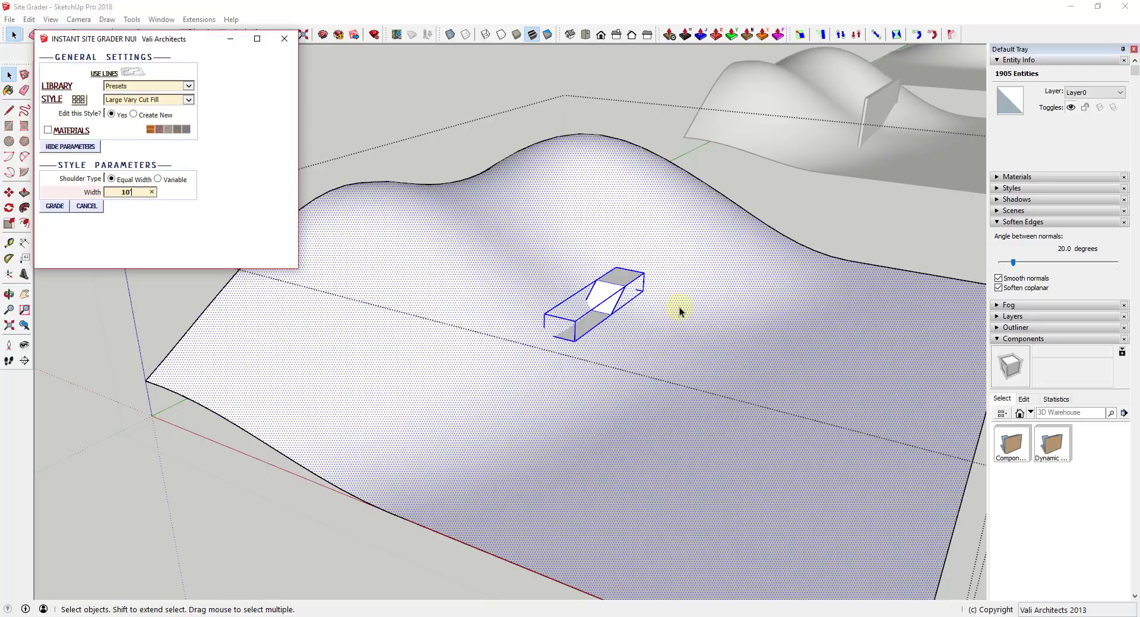
click(47, 208)
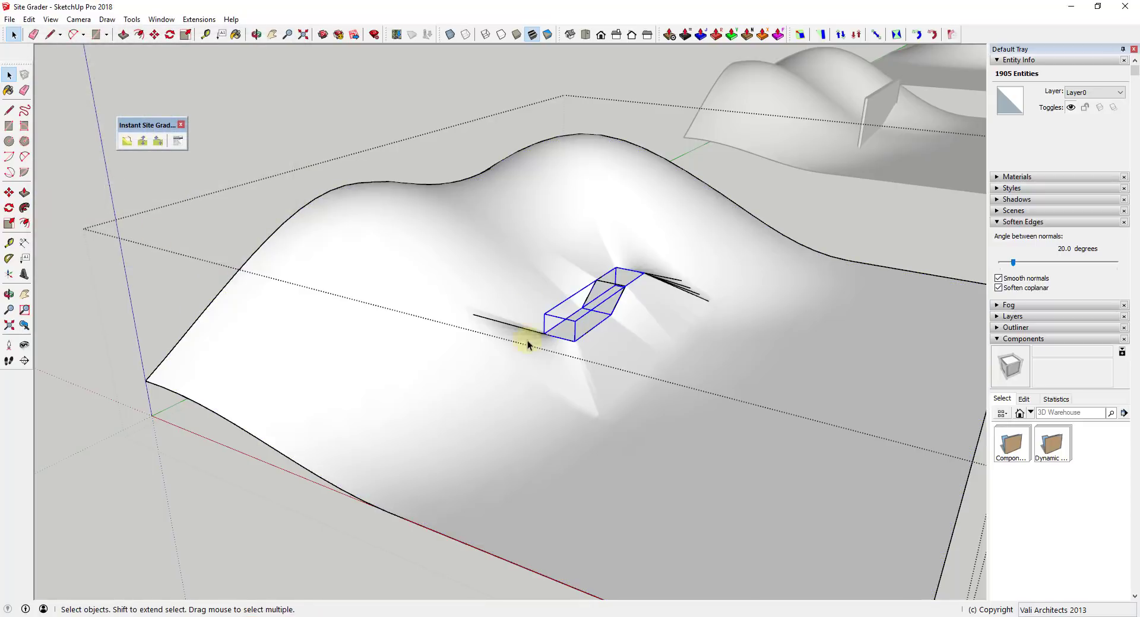
Turn on hidden geometry and examine the graded mesh around the stepped pad.
middle_drag(700, 333, 516, 287)
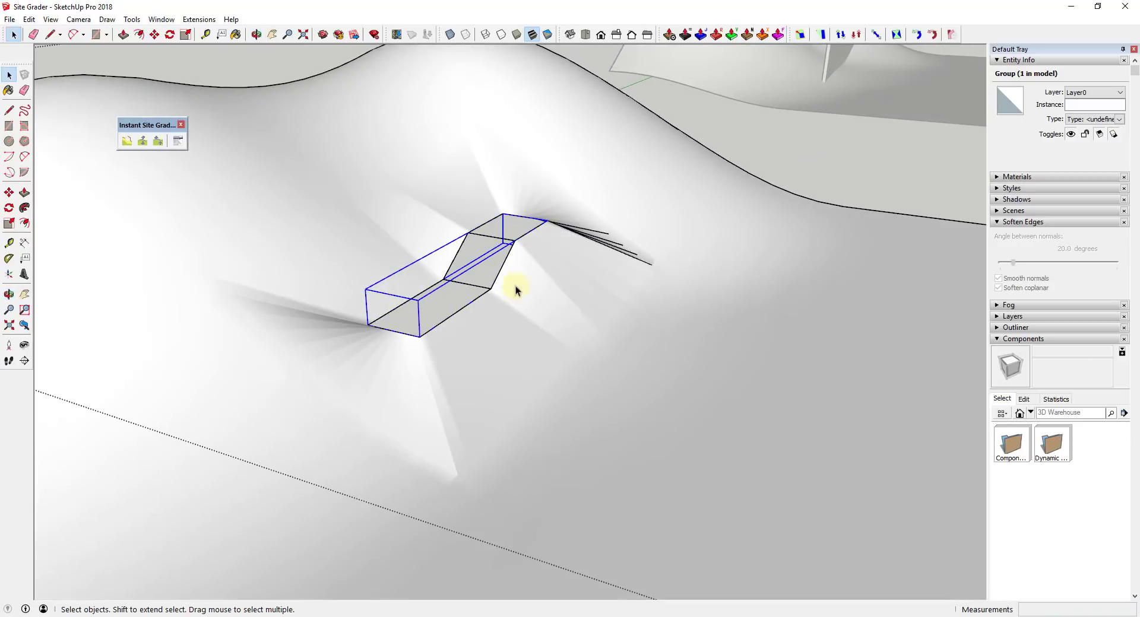
scroll(540, 279, up, 2)
scroll(539, 279, down, 2)
click(50, 19)
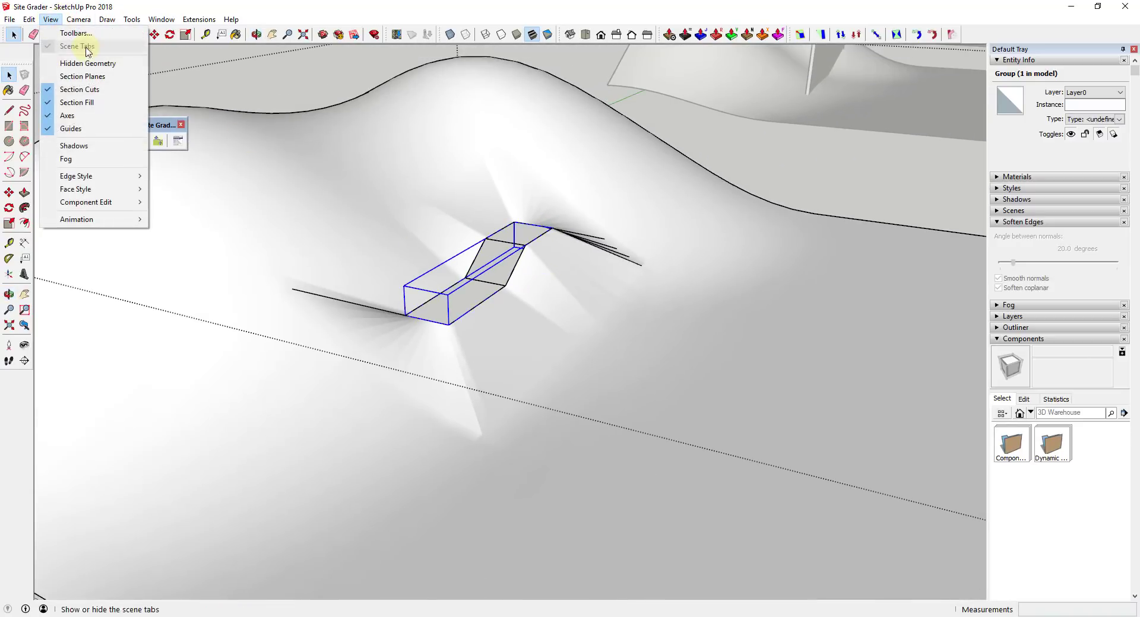
click(83, 63)
scroll(532, 287, up, 2)
middle_drag(499, 254, 438, 262)
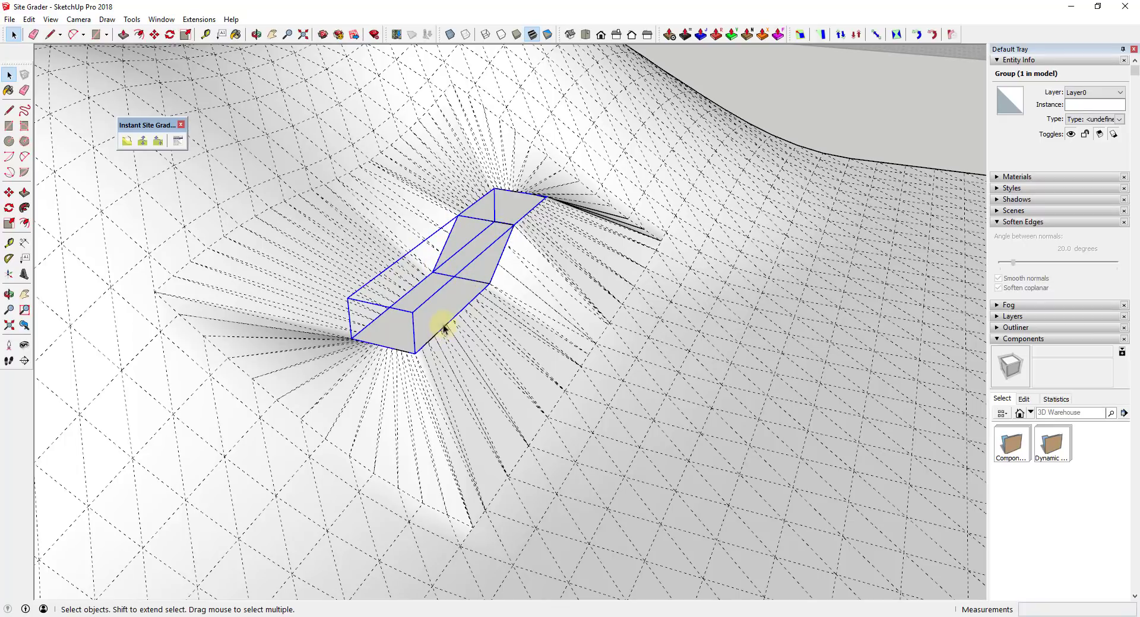
scroll(528, 286, down, 2)
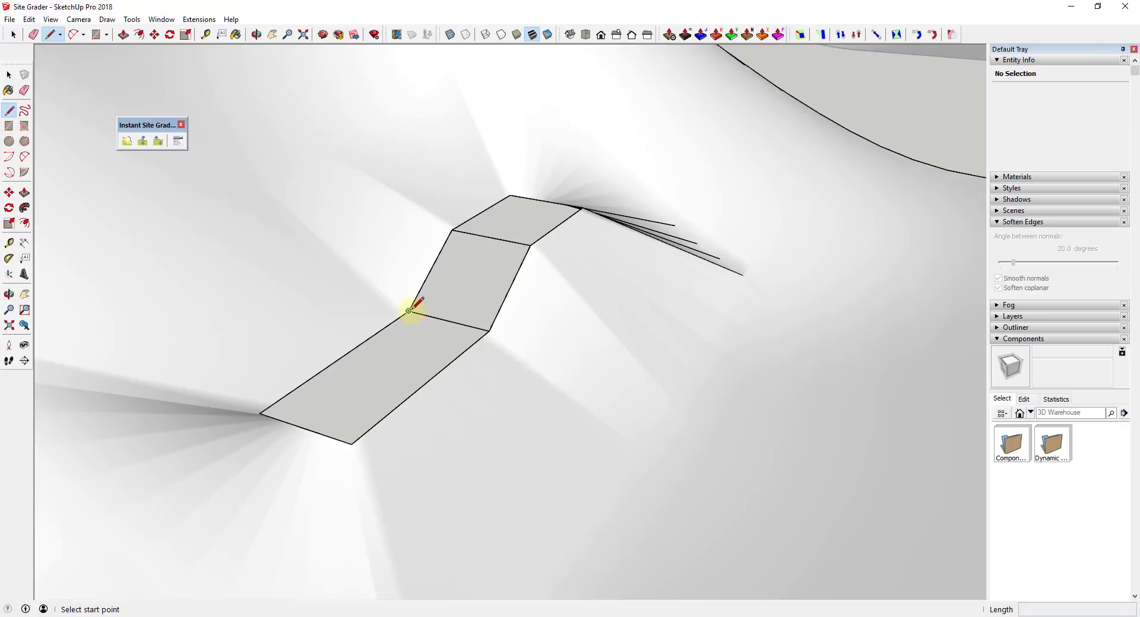
Draw lines along the fold at the slope's foot and across the pad's upper end, and select the upper face.
click(409, 310)
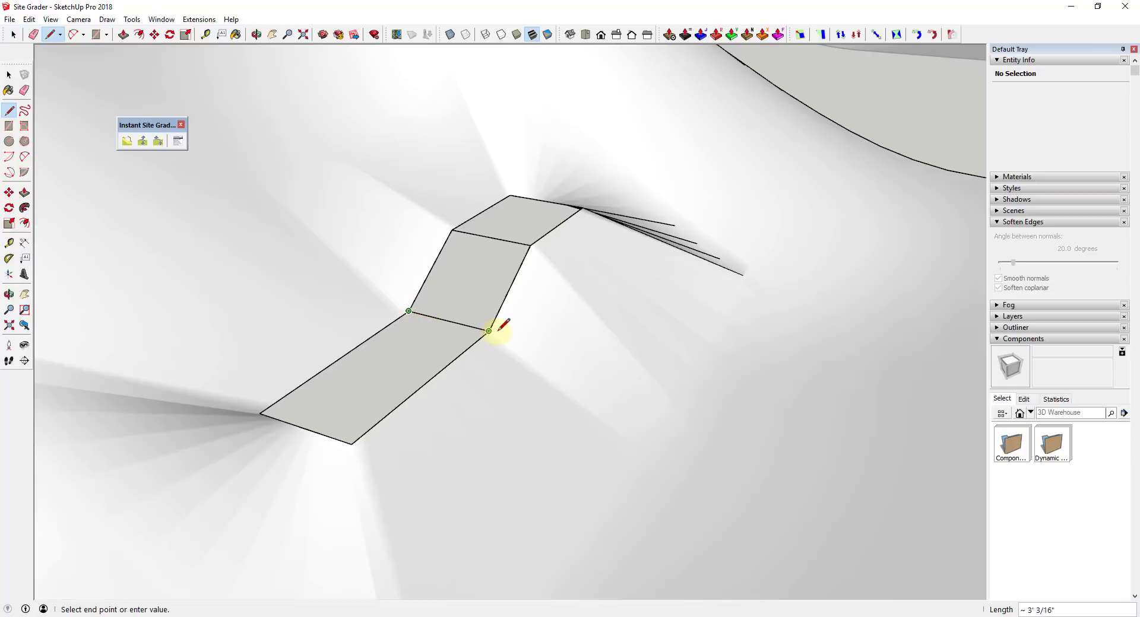
click(488, 331)
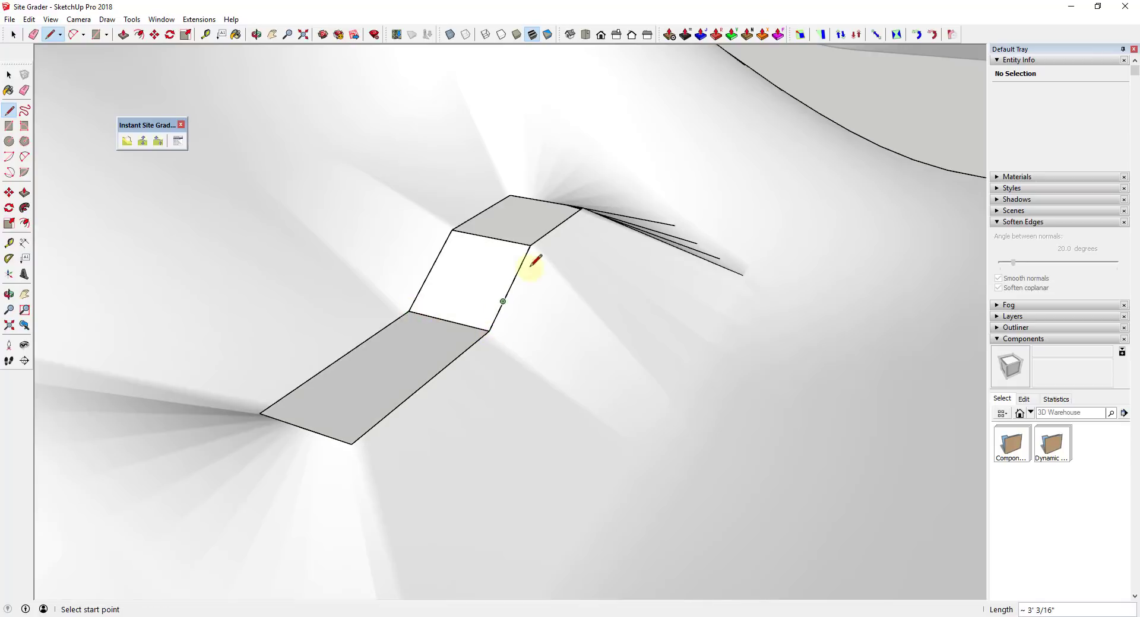
click(511, 196)
click(583, 208)
middle_drag(597, 211, 542, 262)
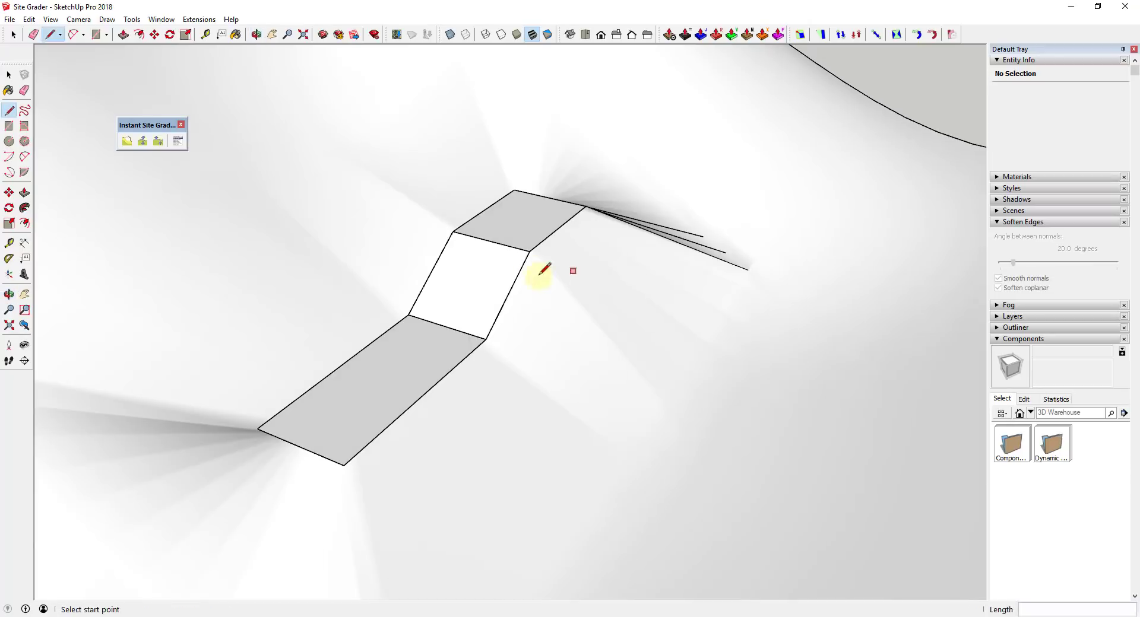
key(space)
click(522, 224)
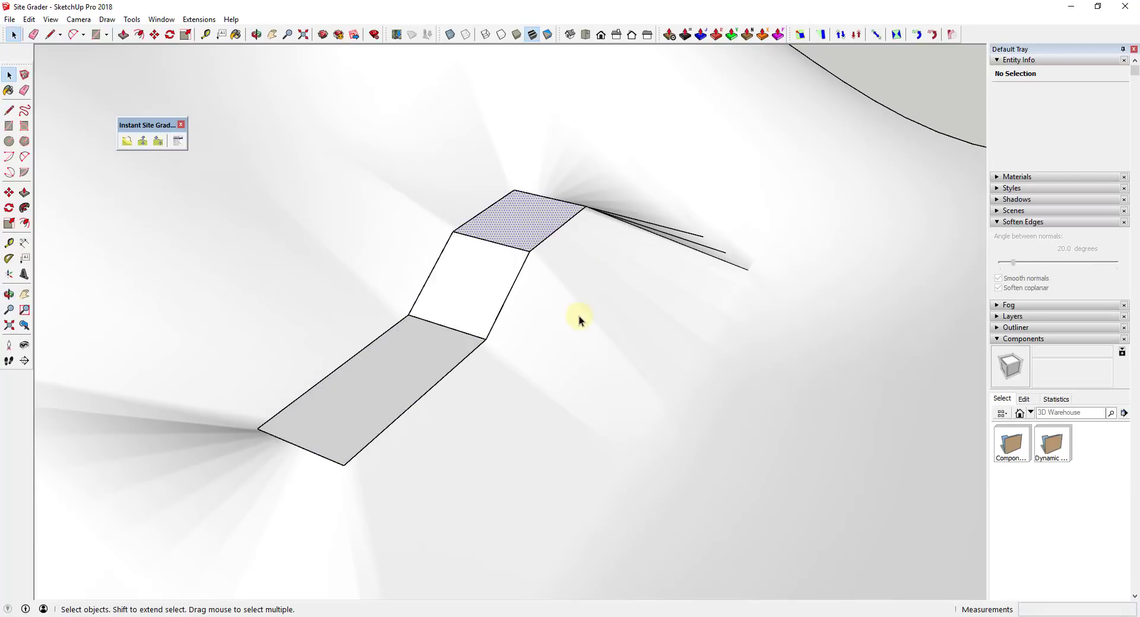
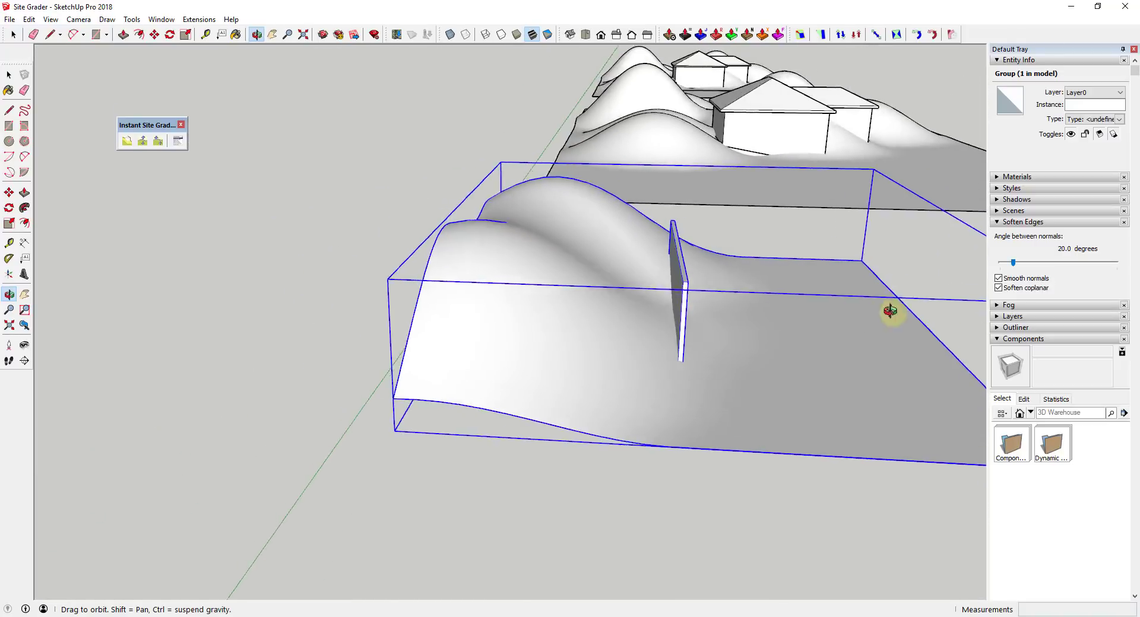
Open the terrain group with the upright wall for editing and select the wall together with the terrain surface.
key(space)
double_click(657, 298)
scroll(658, 298, up, 3)
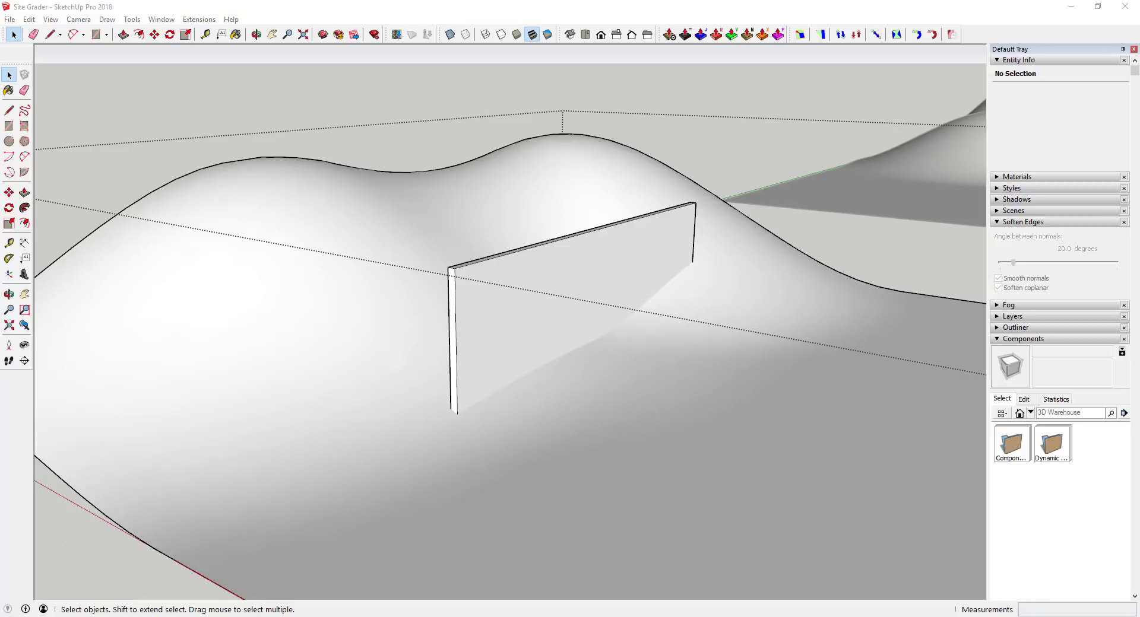
click(552, 299)
middle_drag(552, 299, 697, 255)
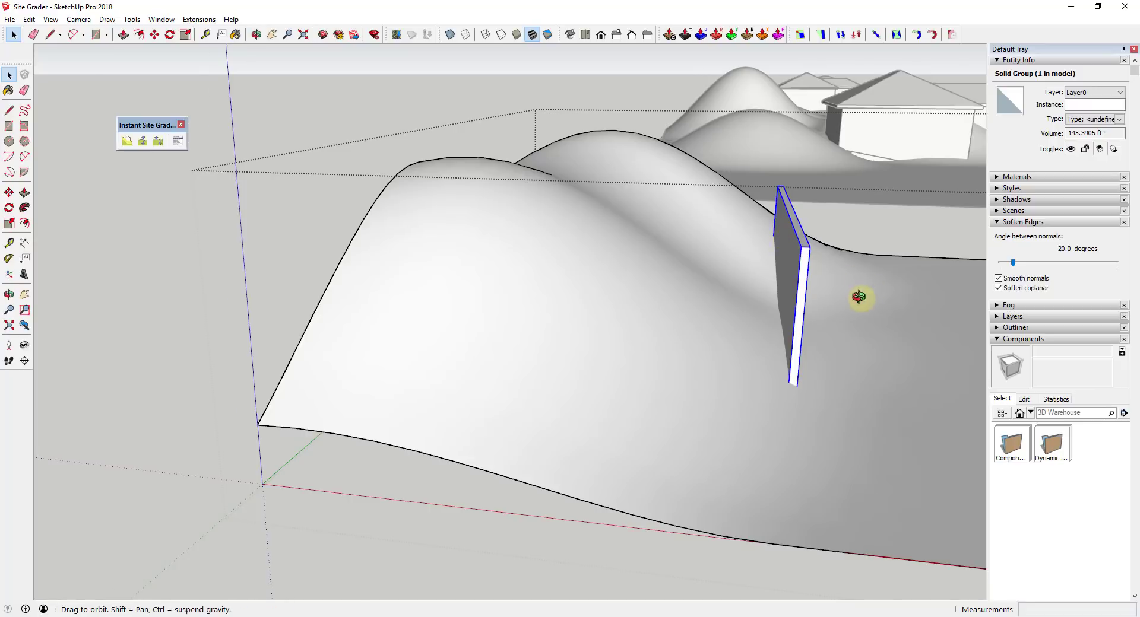
middle_drag(865, 300, 723, 252)
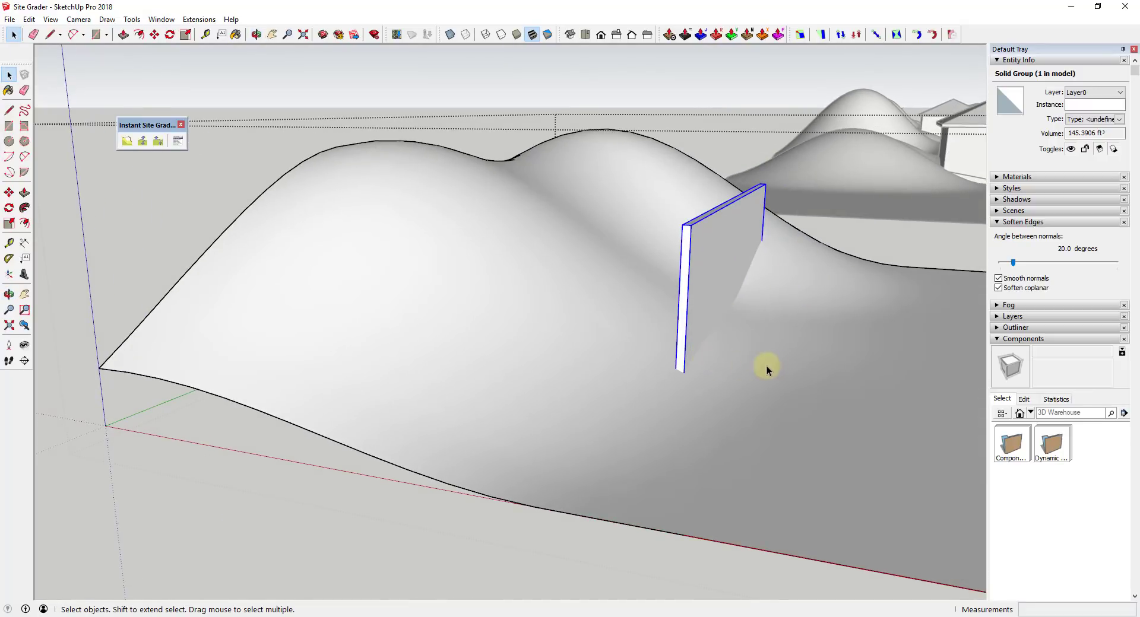
middle_drag(790, 306, 699, 386)
click(700, 385)
click(634, 294)
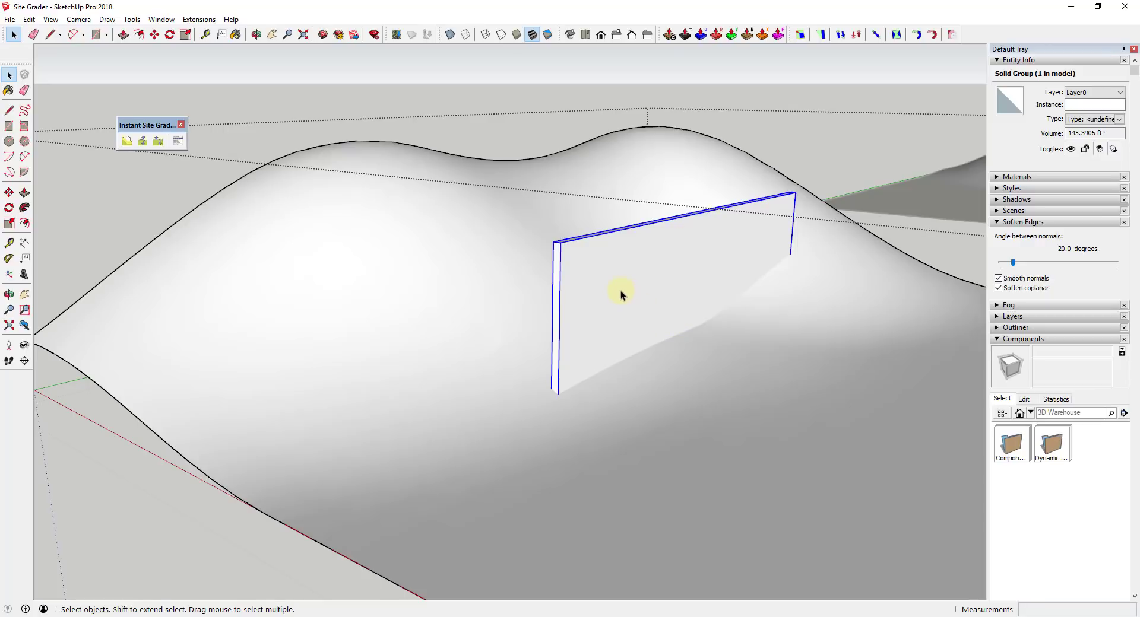
shift+click(725, 393)
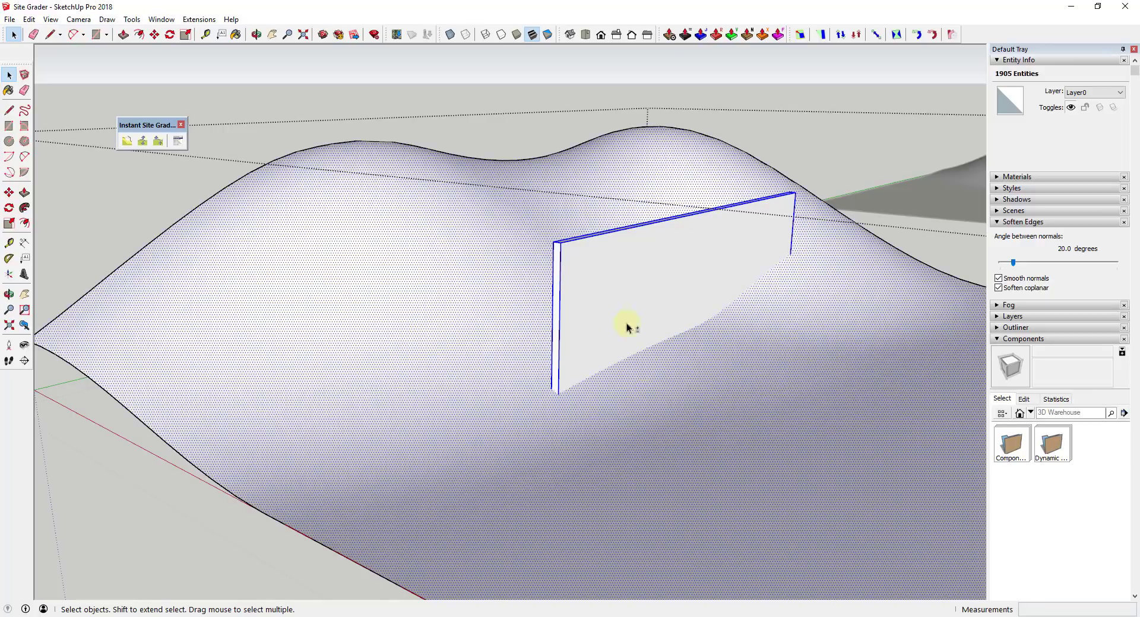
Open the site grader for the selected wall and terrain and examine the preset style previews for small, medium and large shoulders.
click(127, 141)
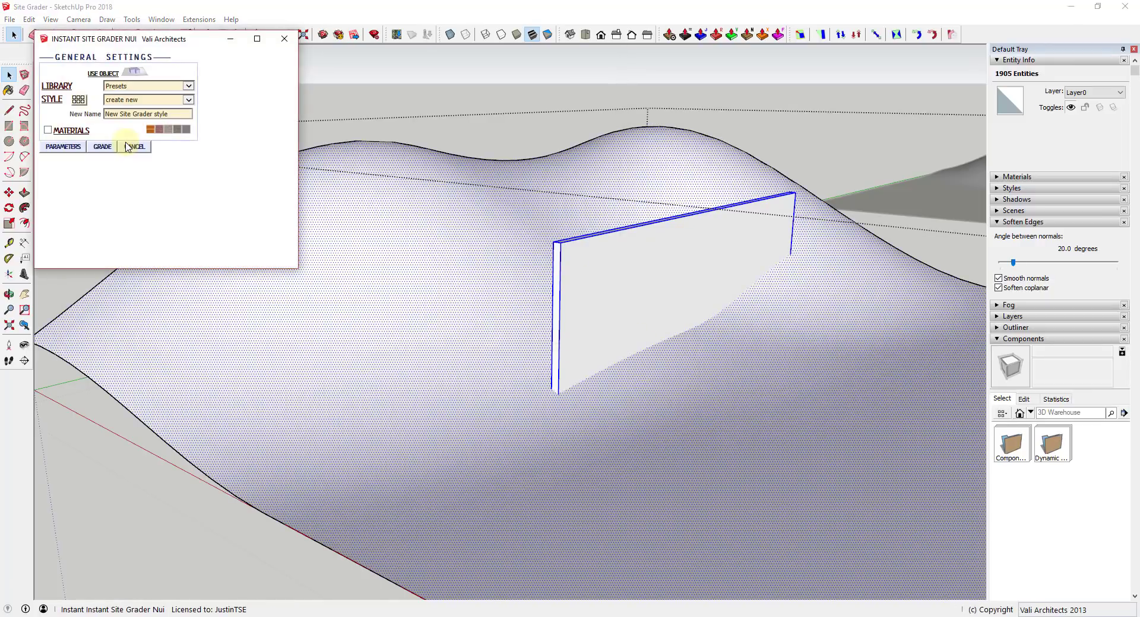
click(78, 99)
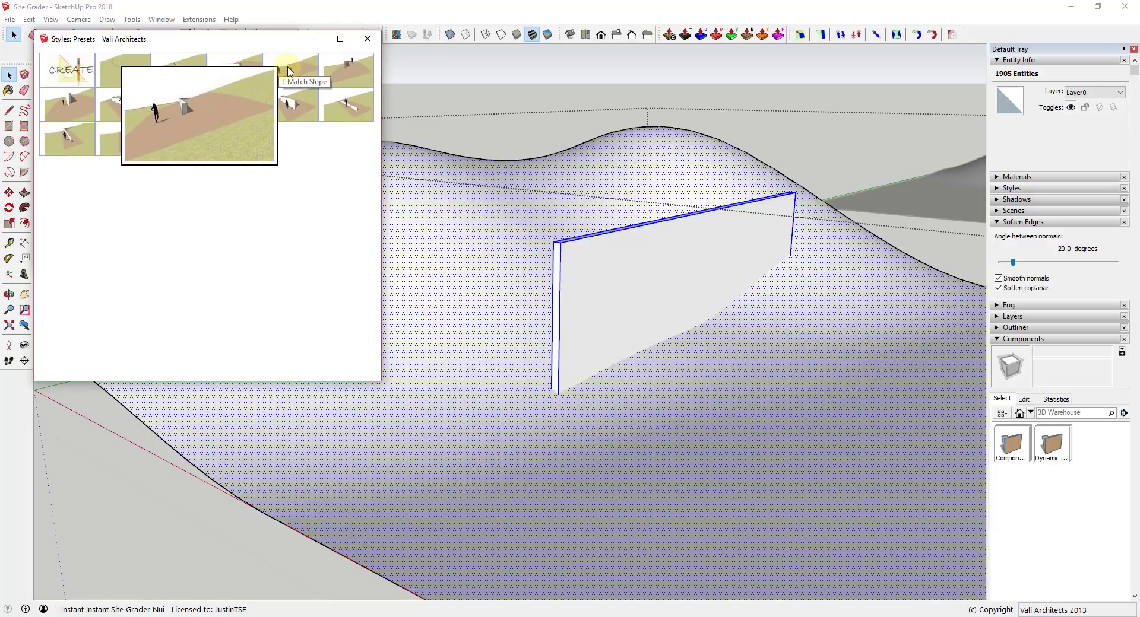
mouse_move(129, 140)
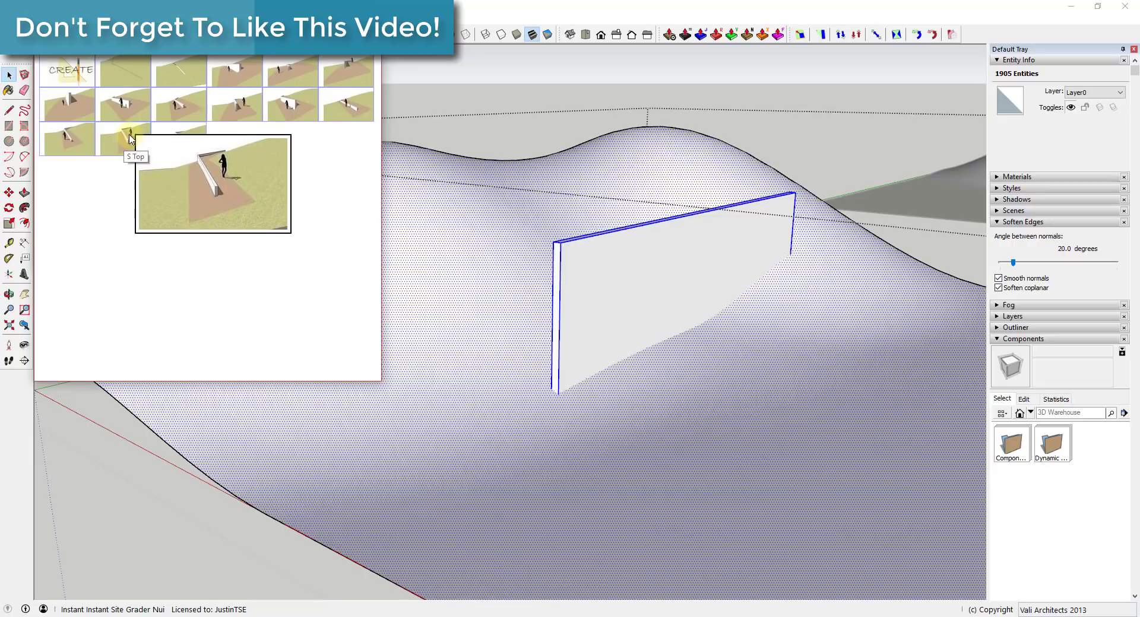
mouse_move(173, 141)
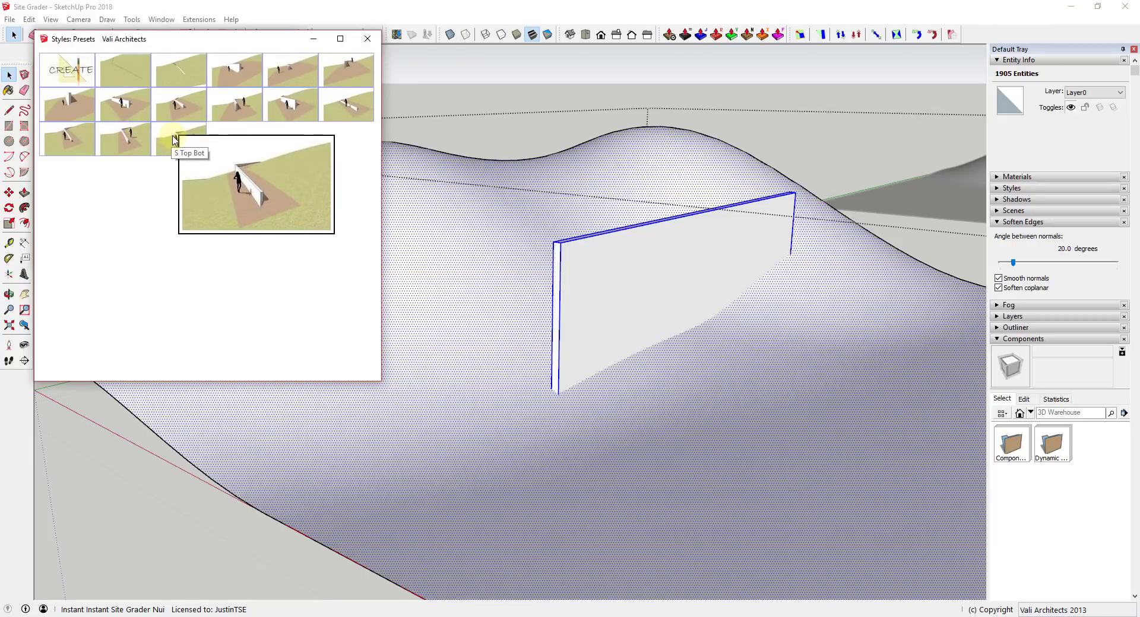
mouse_move(65, 139)
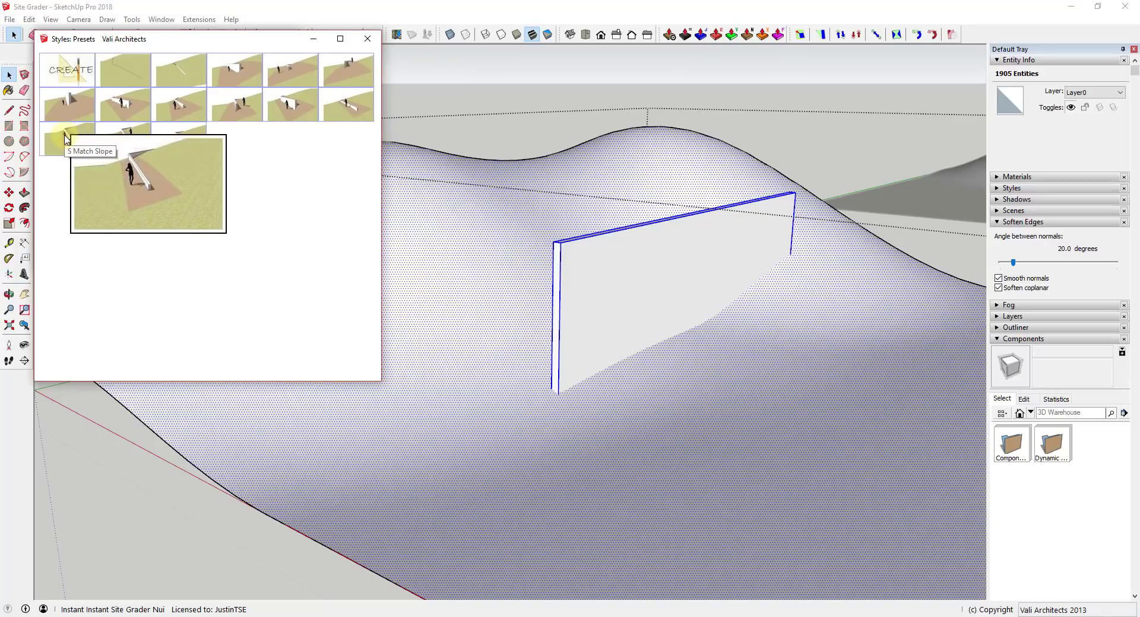
mouse_move(128, 101)
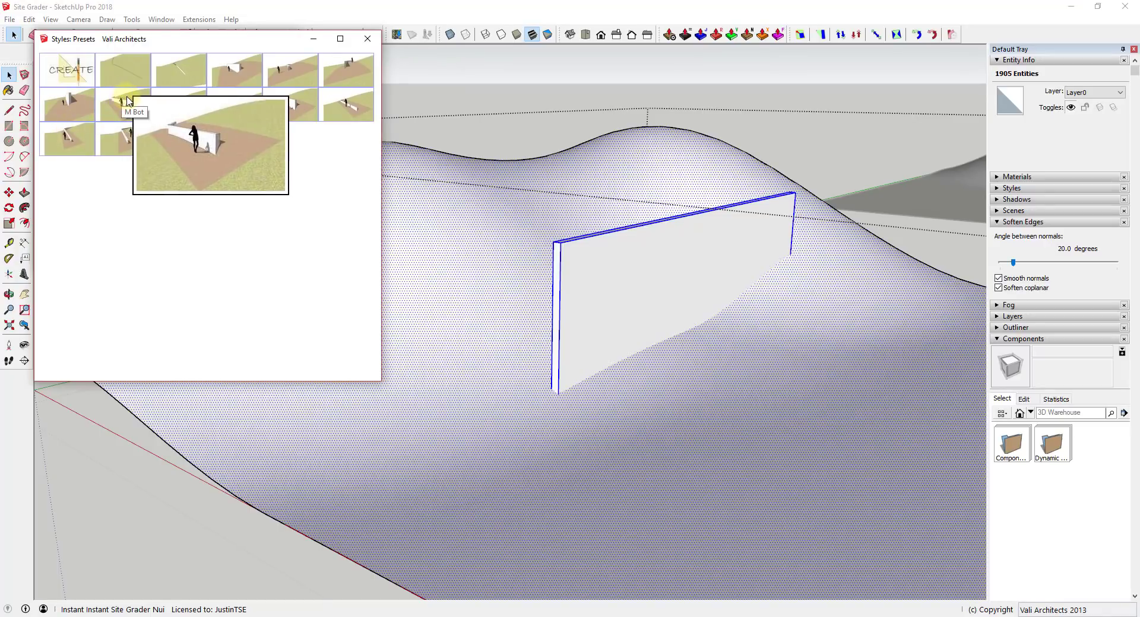
mouse_move(173, 99)
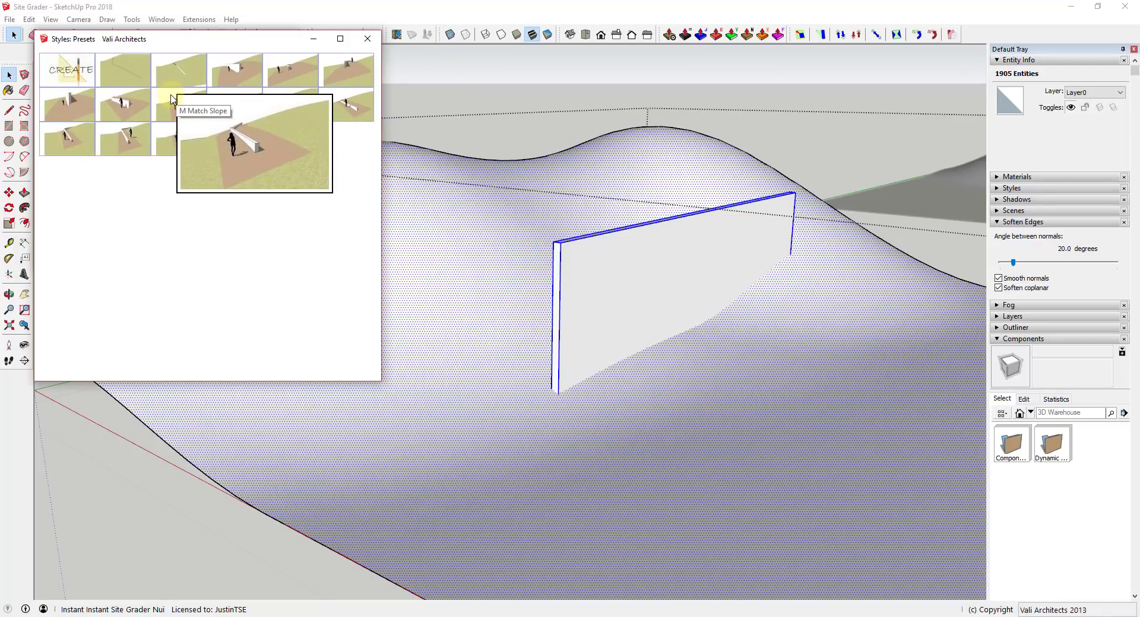
mouse_move(237, 68)
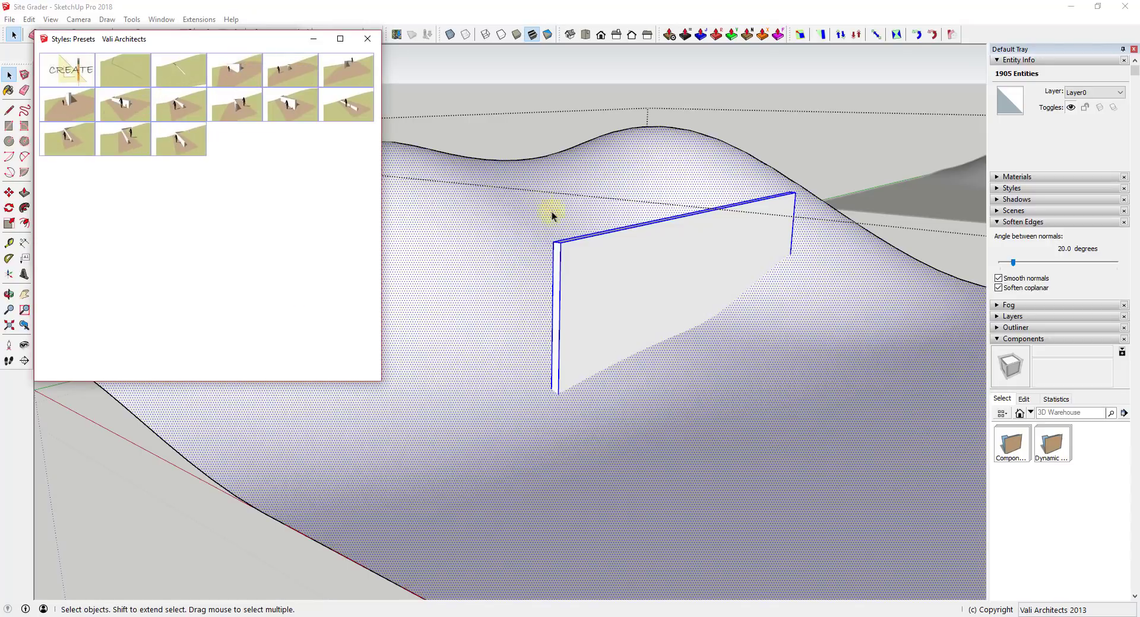
mouse_move(353, 75)
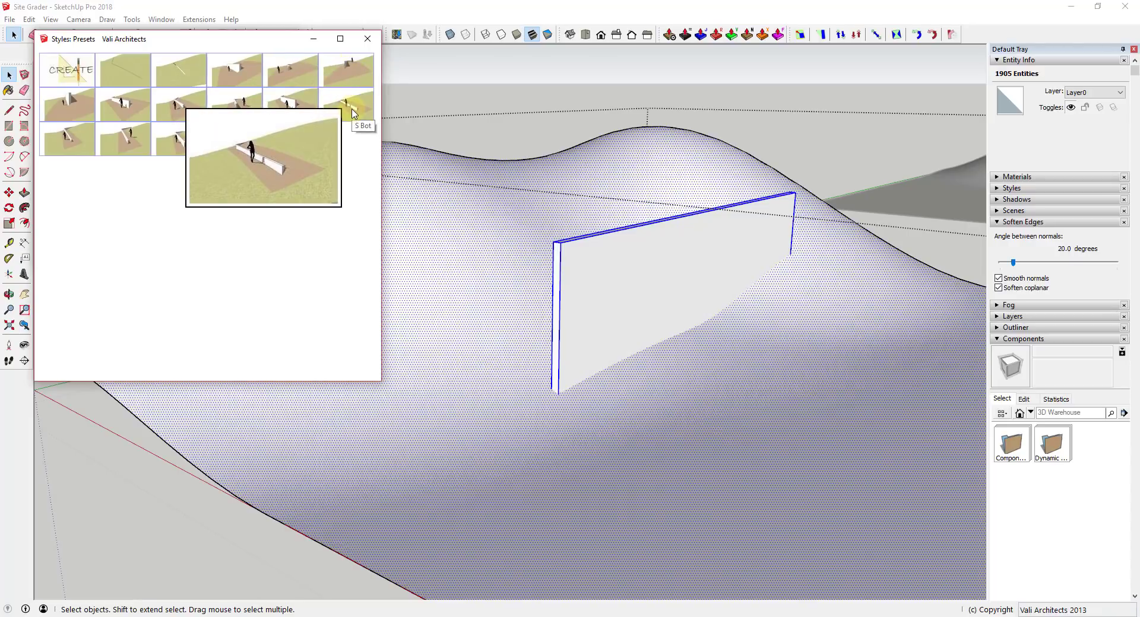
mouse_move(300, 108)
mouse_move(90, 105)
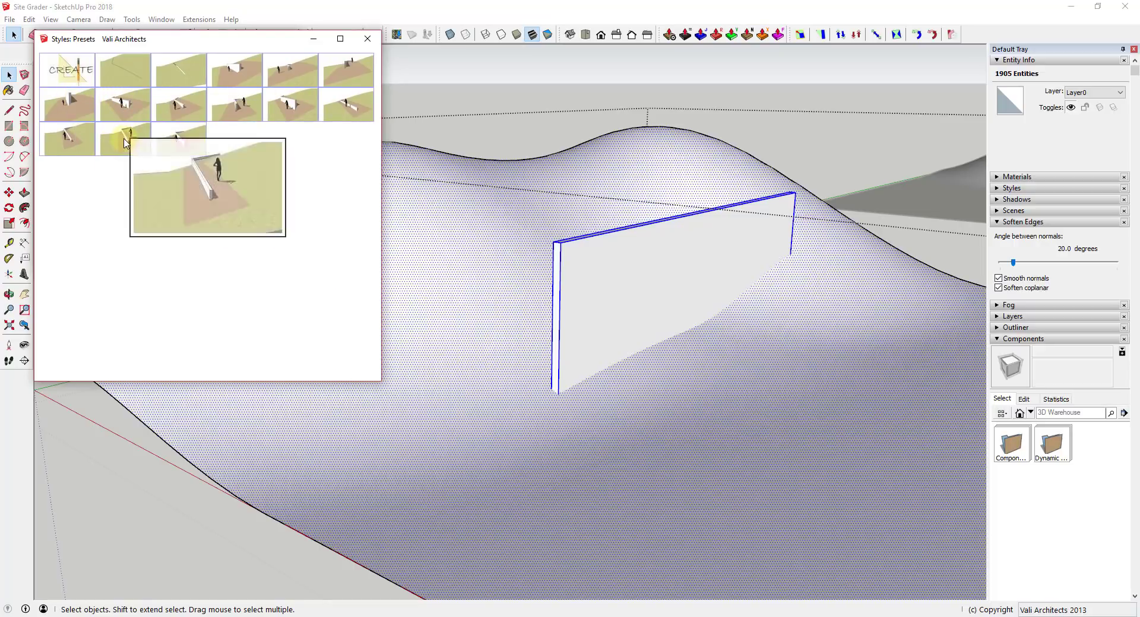
mouse_move(236, 107)
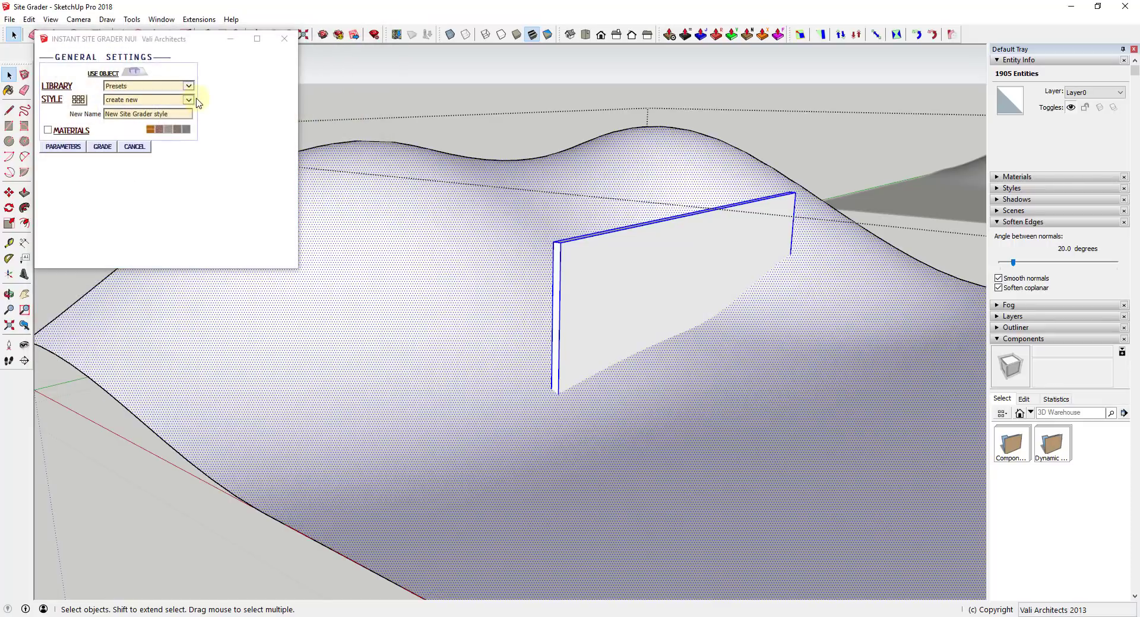
Choose the M Top Bot style and try the Horizontal Bot, Horizontal Top, and Horizontal Top and Bot shoulder types in its parameters.
click(188, 100)
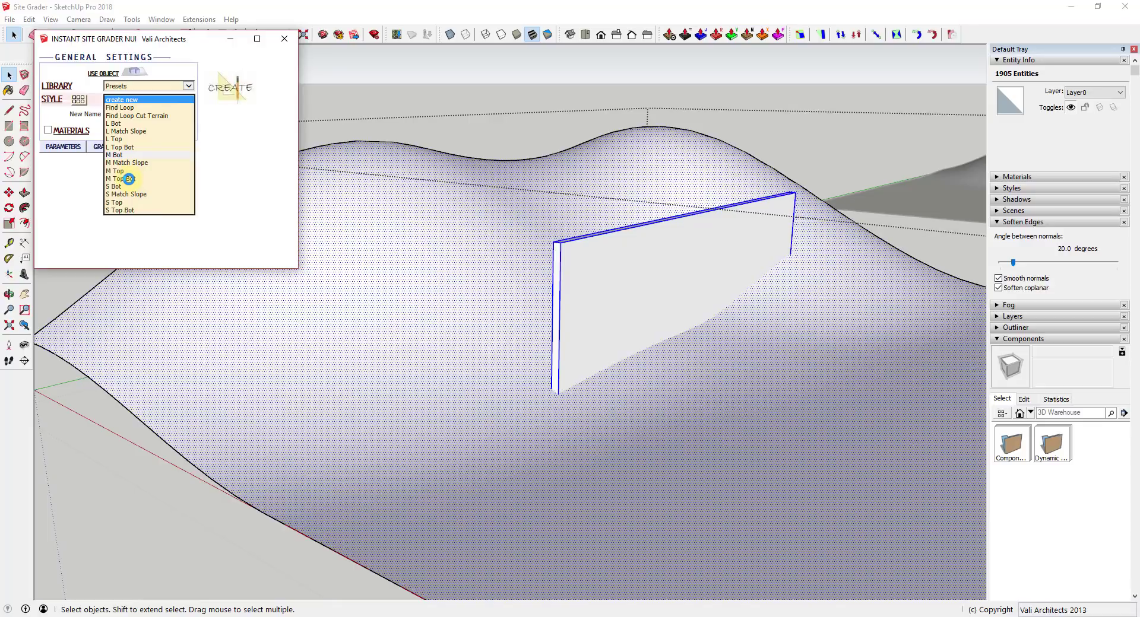
click(127, 178)
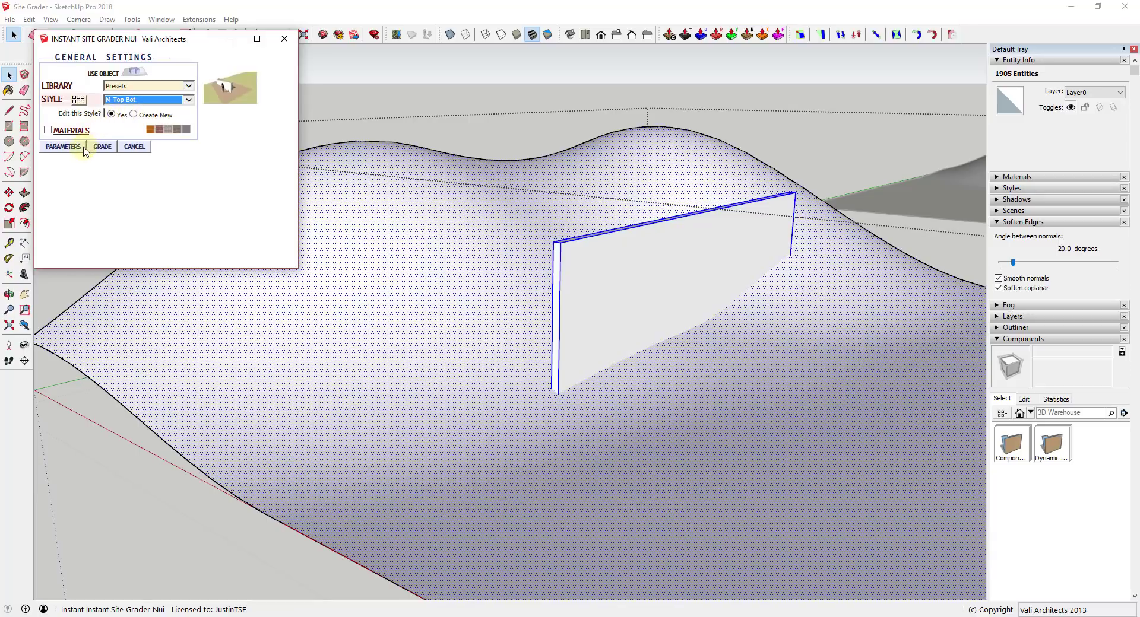
click(66, 147)
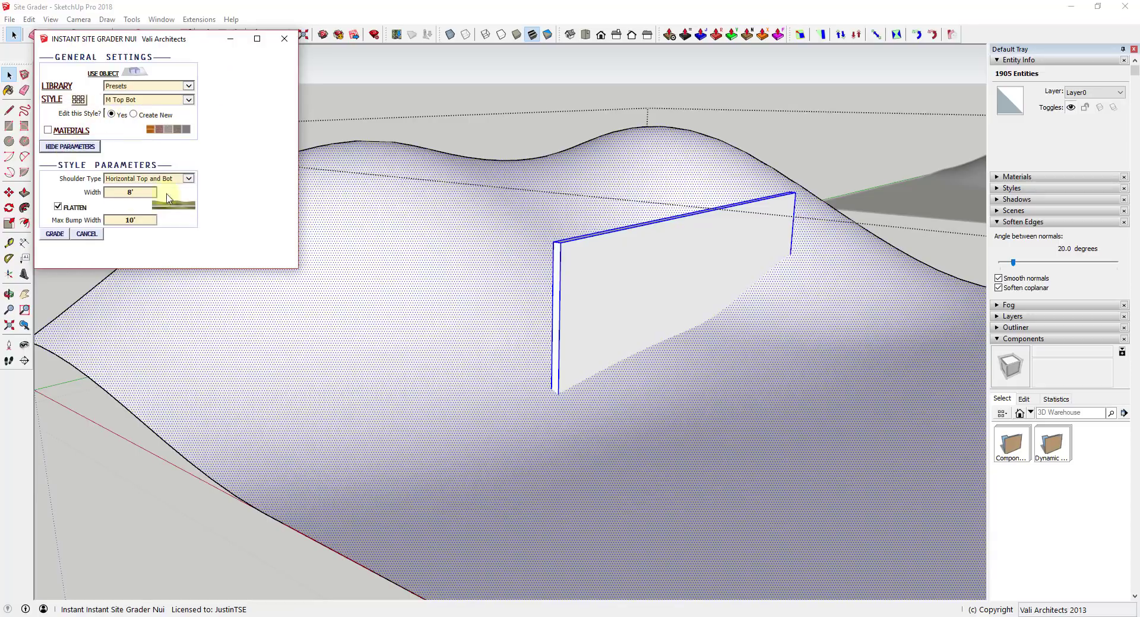
click(157, 179)
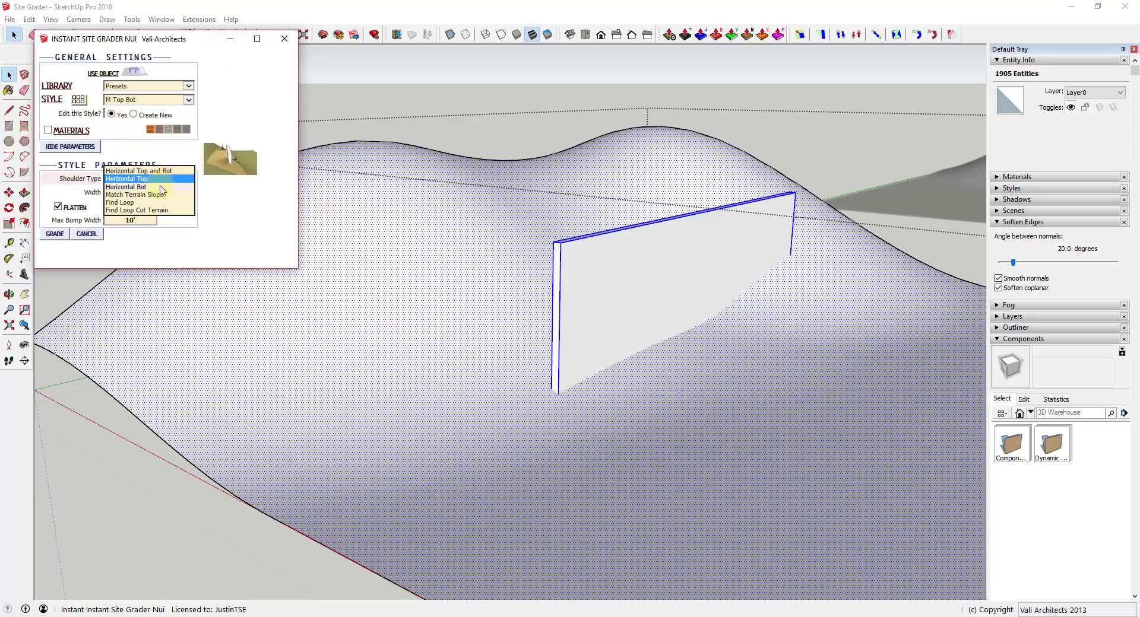
click(147, 187)
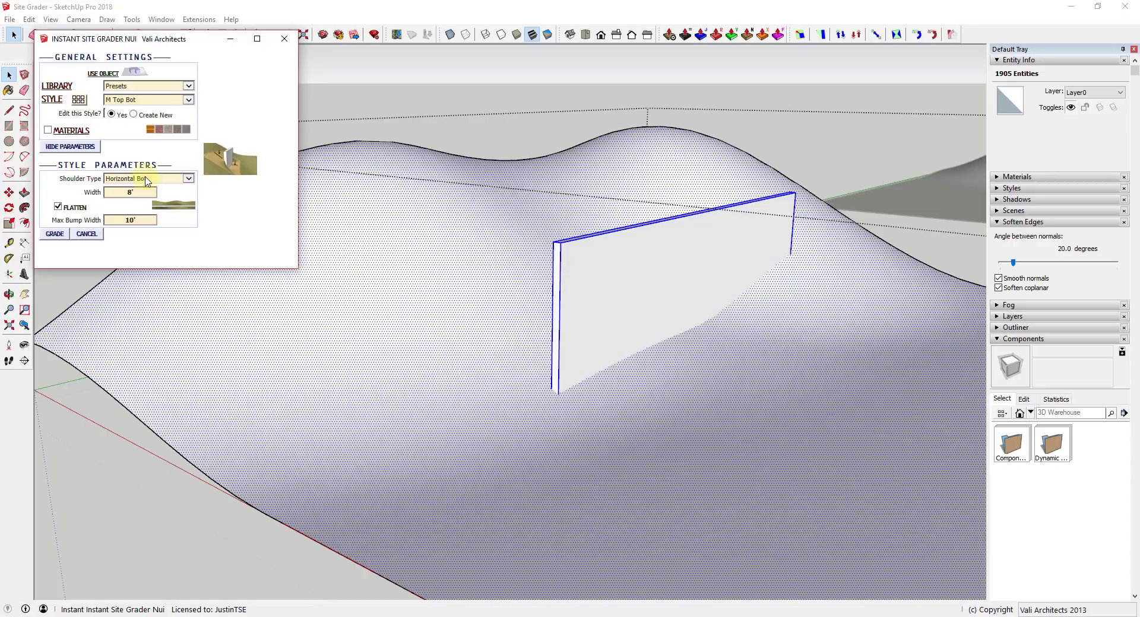
click(147, 178)
click(142, 170)
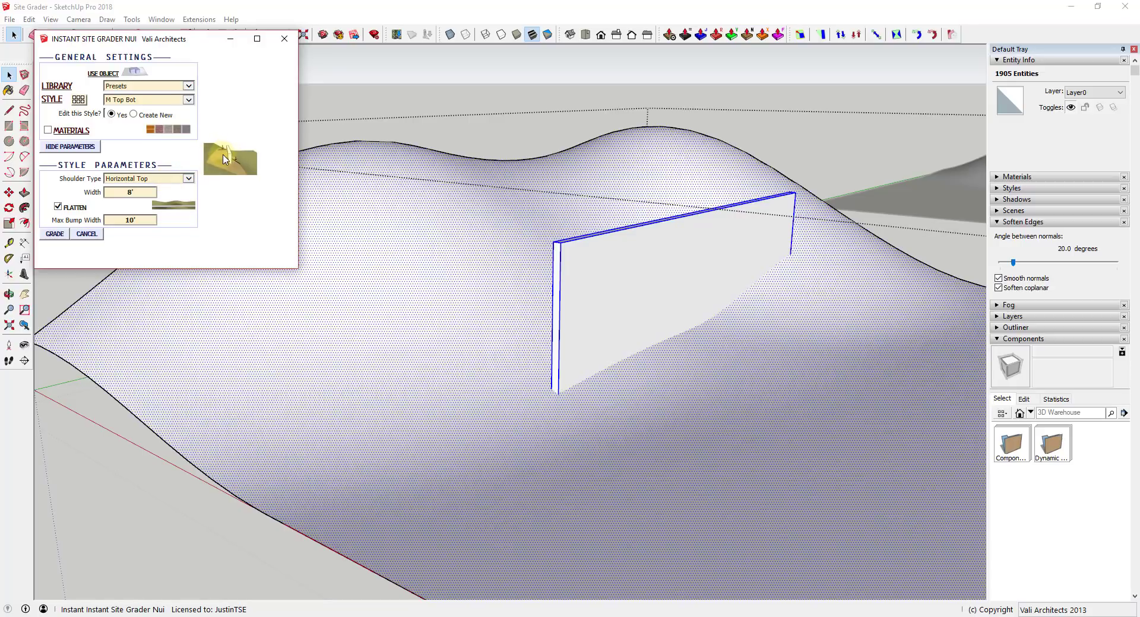
click(167, 179)
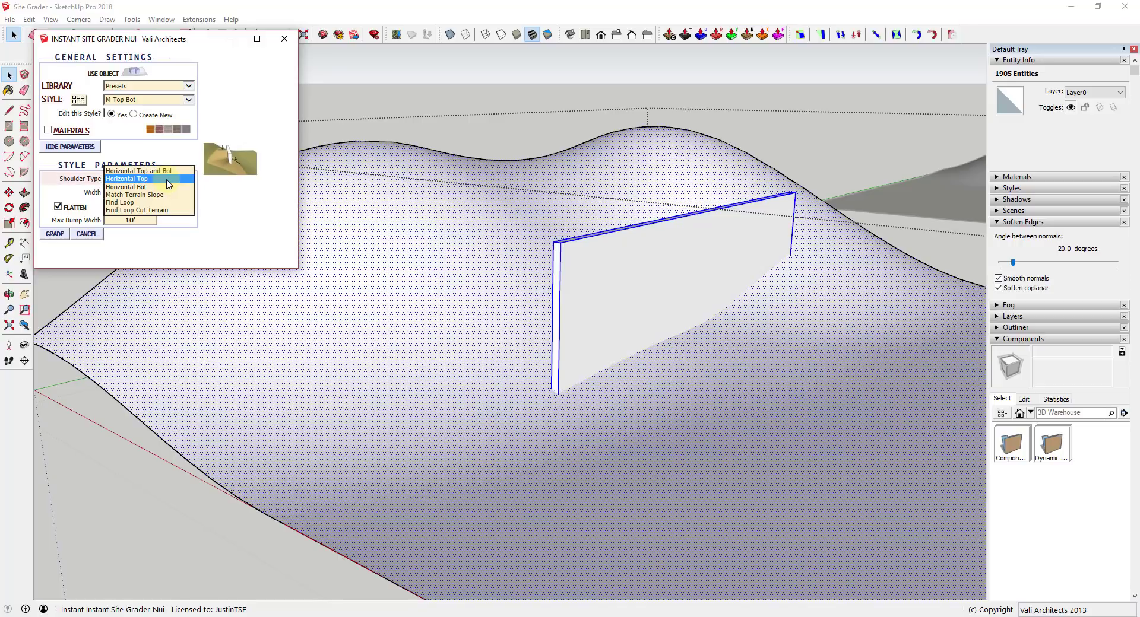
click(155, 172)
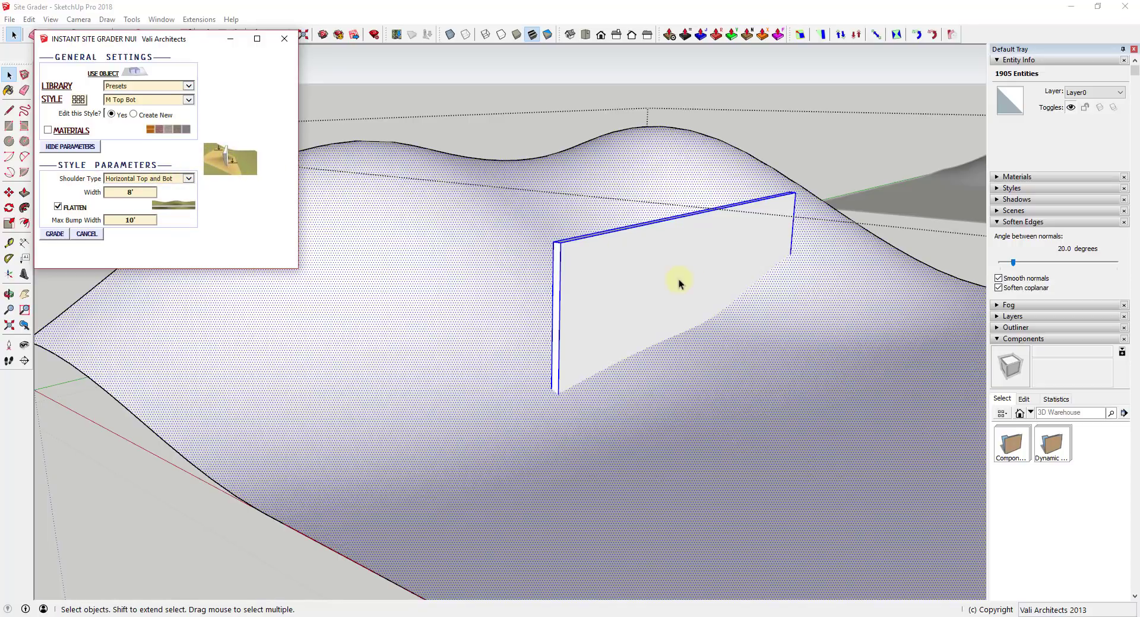
Grade the terrain around the wall with a Horizontal Top shoulder 8' wide, flattening enabled and a max bump width of 10'.
click(153, 180)
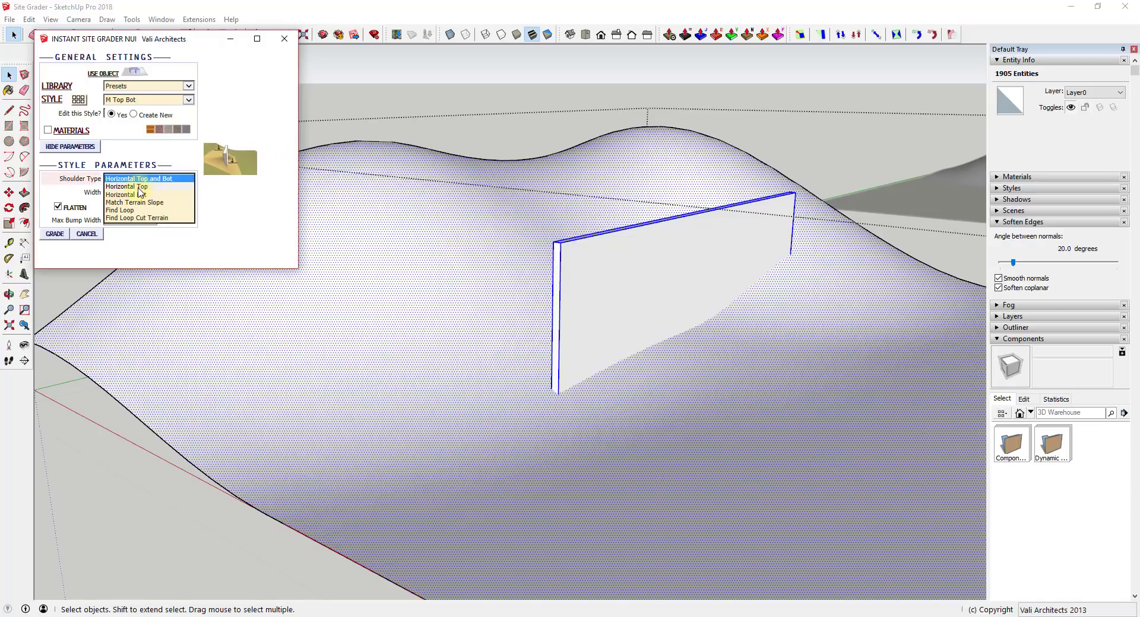
click(139, 187)
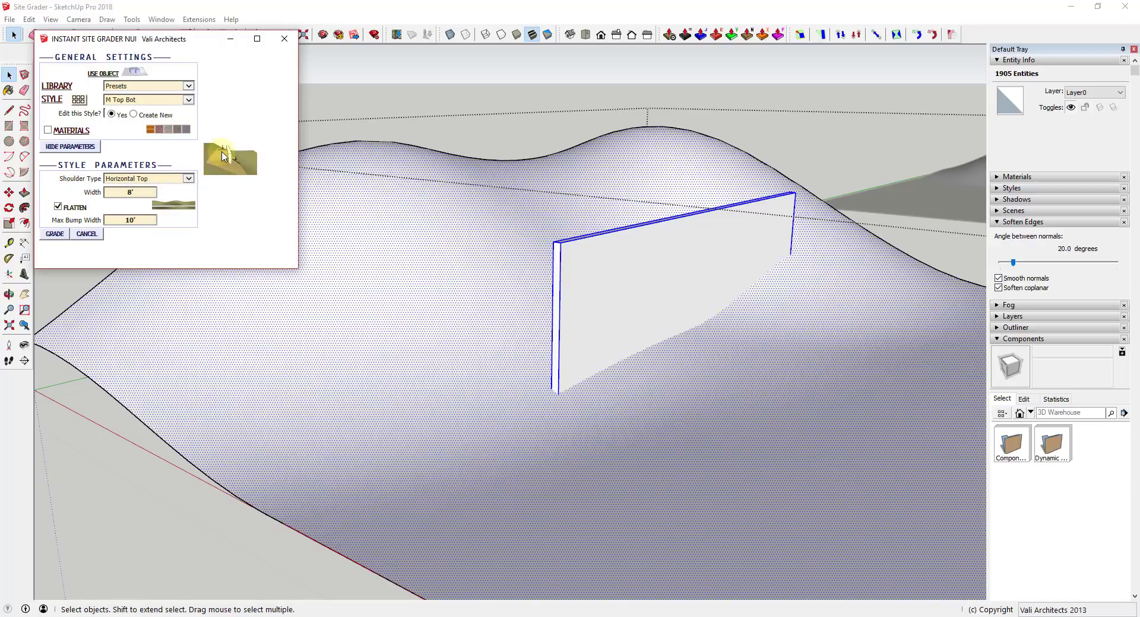
middle_drag(593, 254, 845, 263)
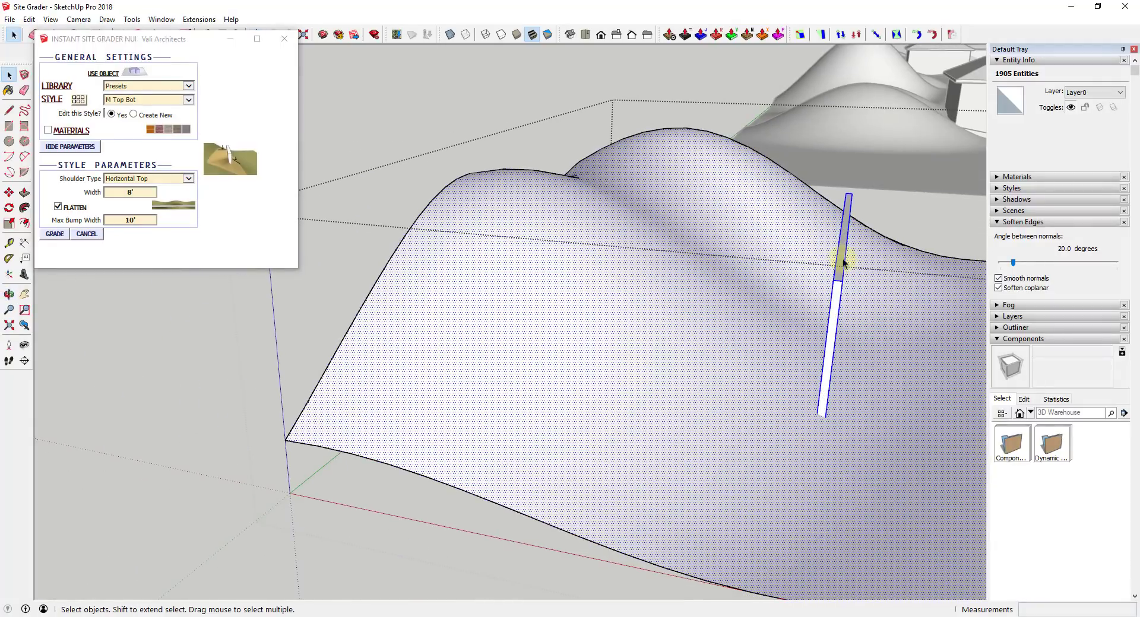
middle_drag(708, 243, 308, 205)
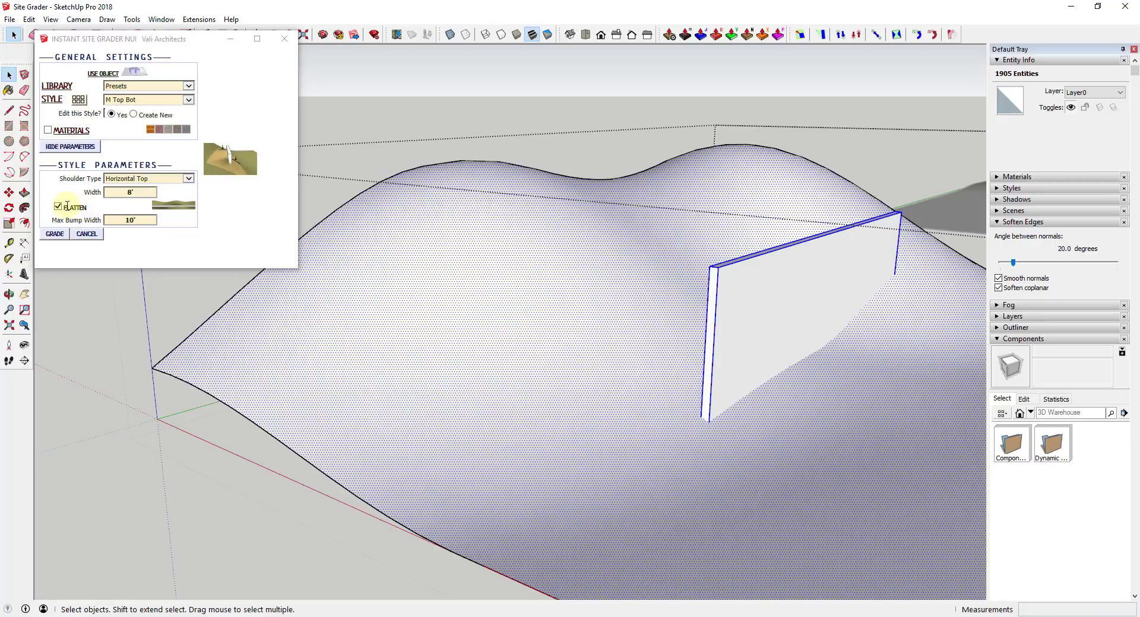
click(128, 220)
click(54, 235)
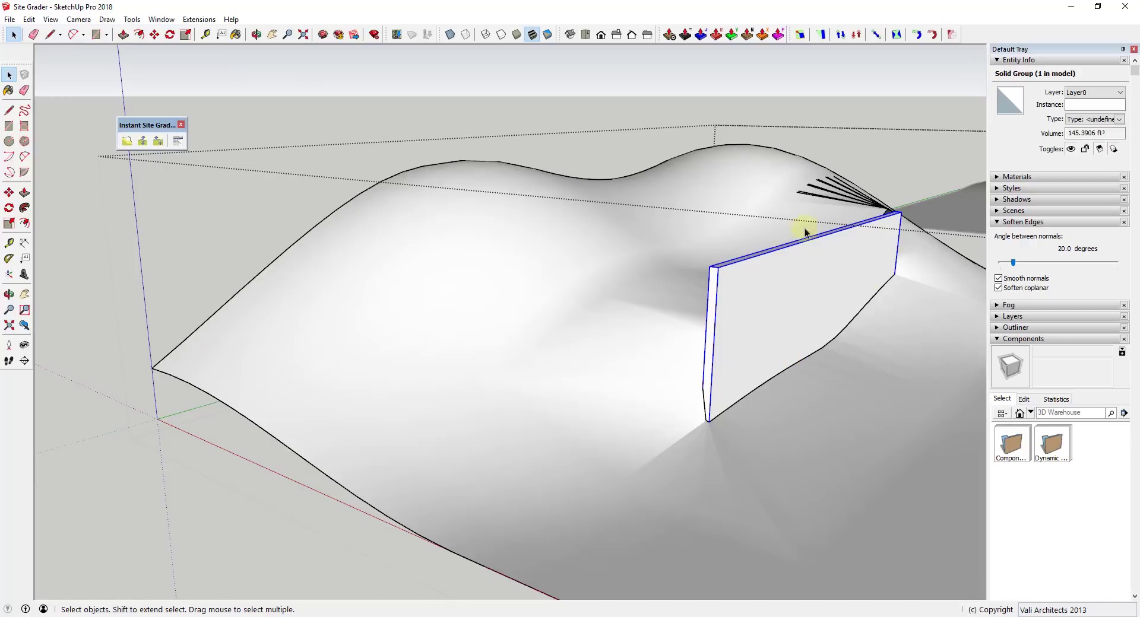
Turn on hidden geometry and examine the graded mesh on both sides of the wall.
middle_drag(805, 327, 790, 261)
click(50, 19)
click(68, 66)
middle_drag(843, 350, 819, 183)
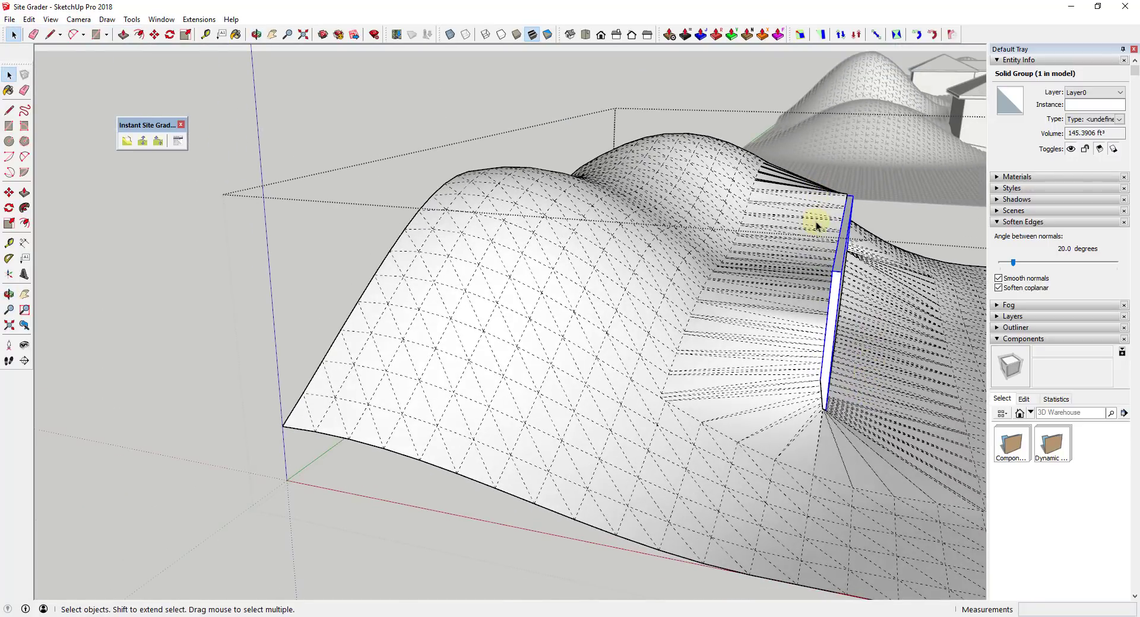
middle_drag(791, 333, 738, 249)
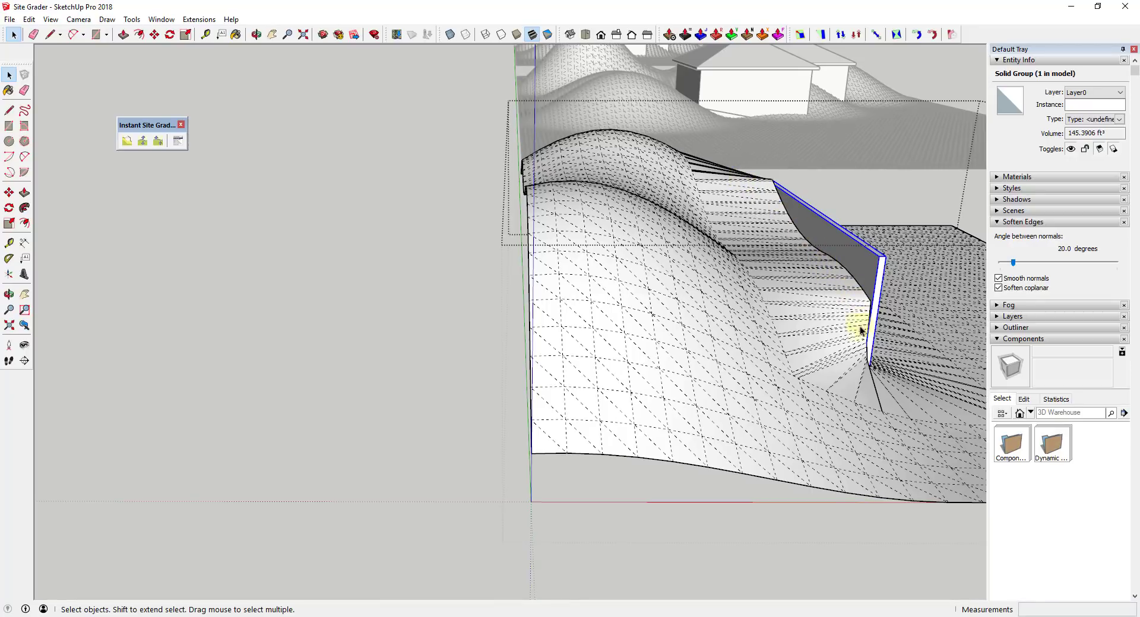
middle_drag(885, 425, 764, 183)
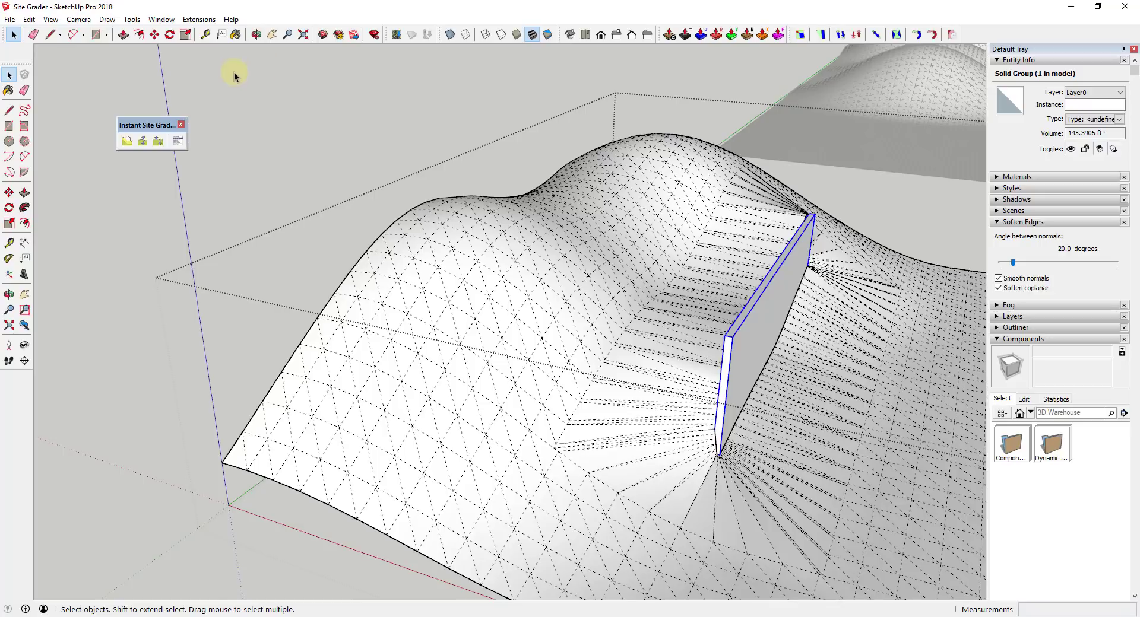
Measure the width of the level shoulder between its outer edge and the top of the wall.
click(205, 34)
middle_drag(521, 179, 605, 204)
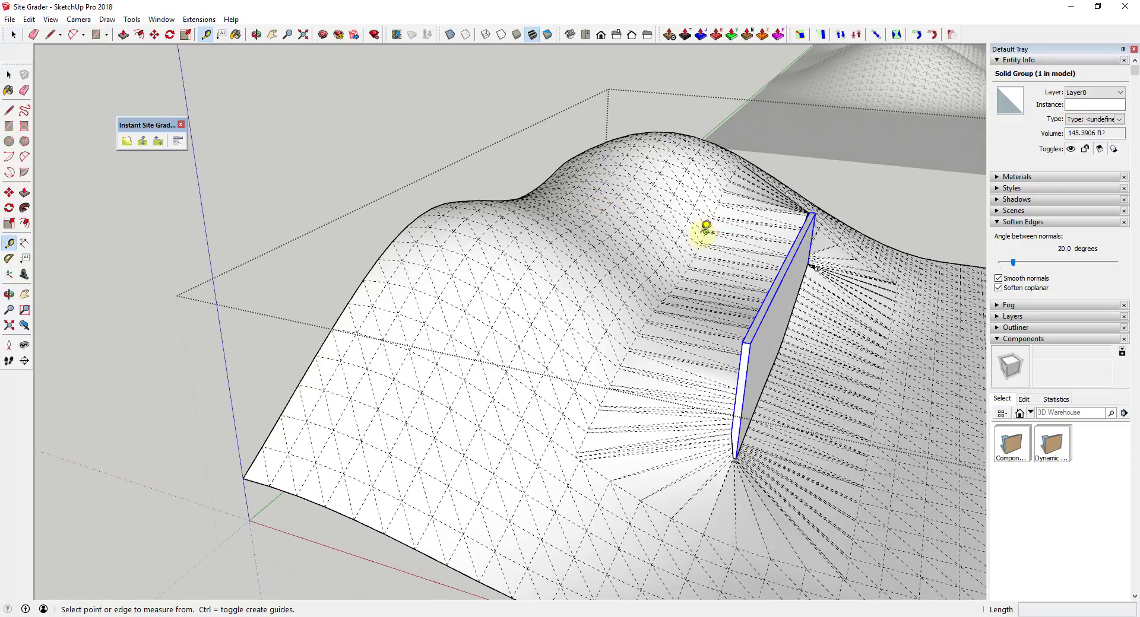
click(706, 232)
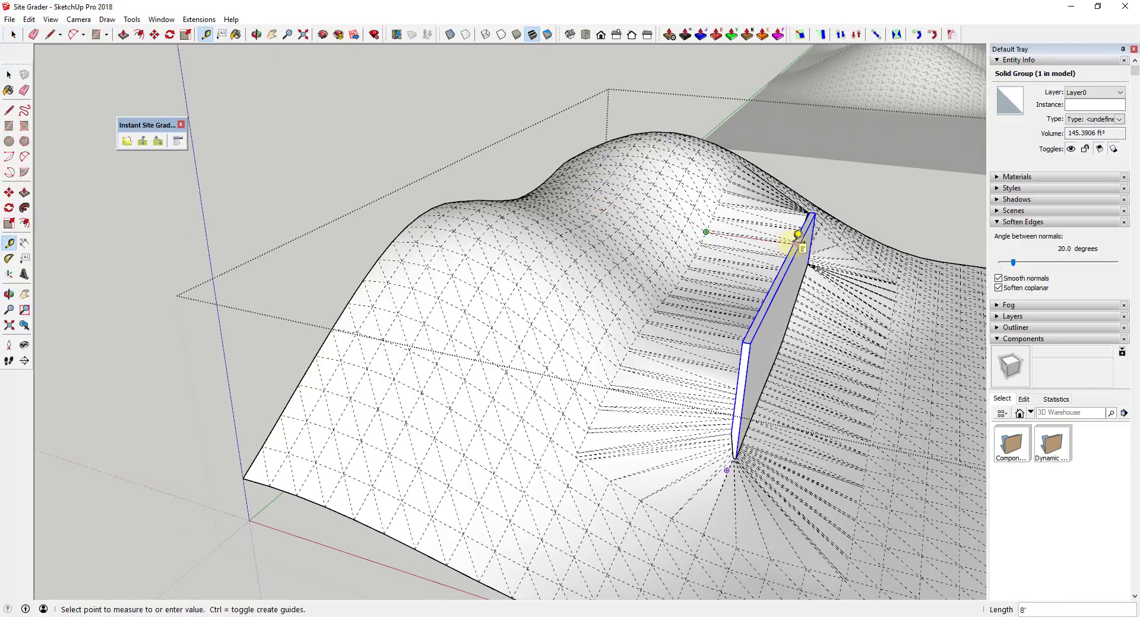
key(space)
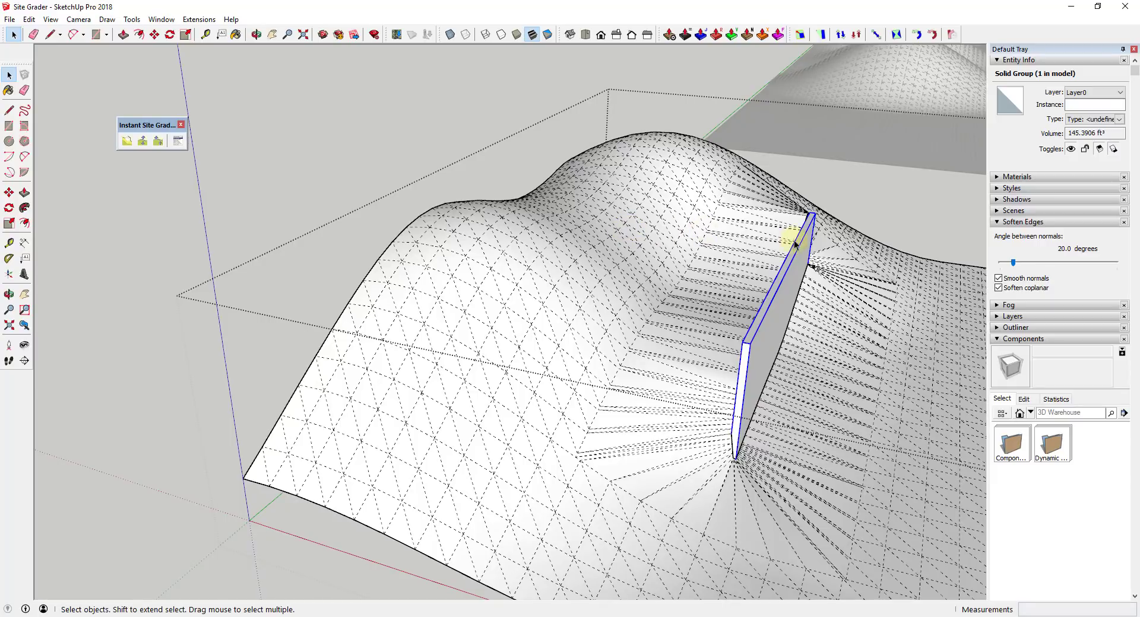
middle_drag(796, 243, 797, 180)
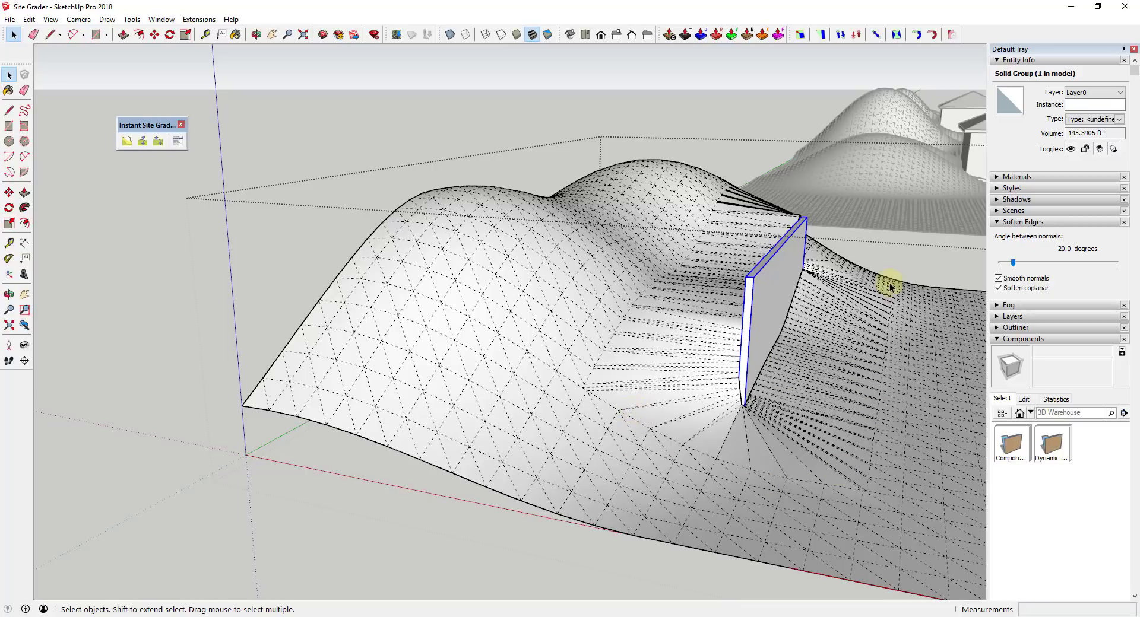
Undo the grading around the wall and turn off hidden geometry.
key(ctrl+z)
middle_drag(904, 303, 804, 379)
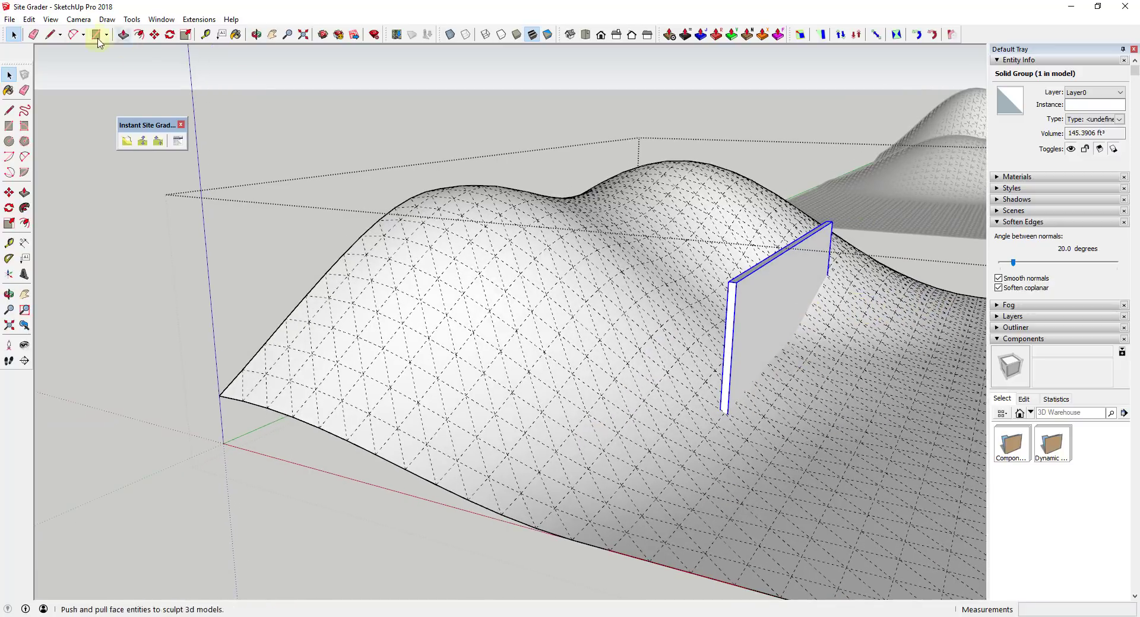
click(47, 19)
click(88, 63)
Grade the terrain around the wall with the M Top Bot preset, using an 8' Horizontal Top and Bot shoulder, flattening and 10' max bump width.
shift+click(840, 348)
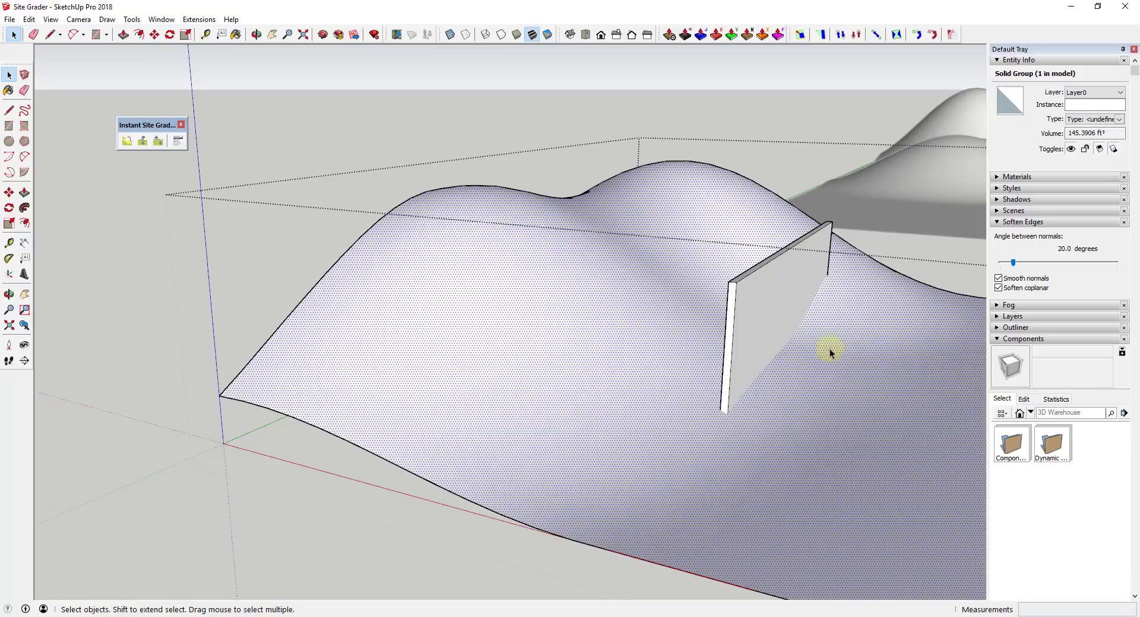
click(126, 141)
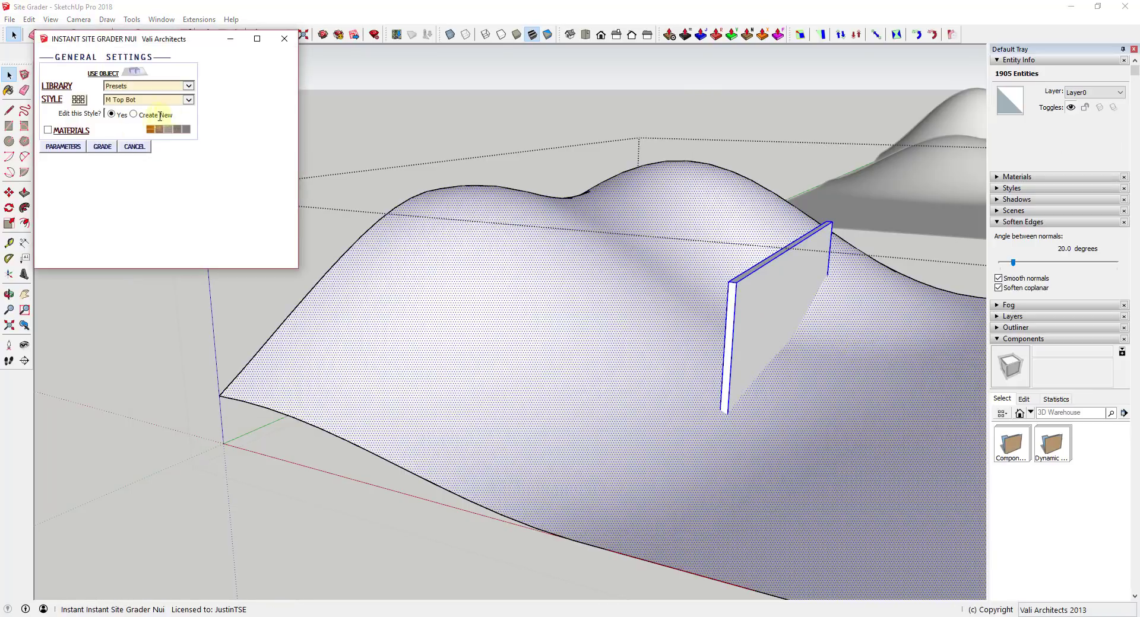
click(186, 101)
click(149, 102)
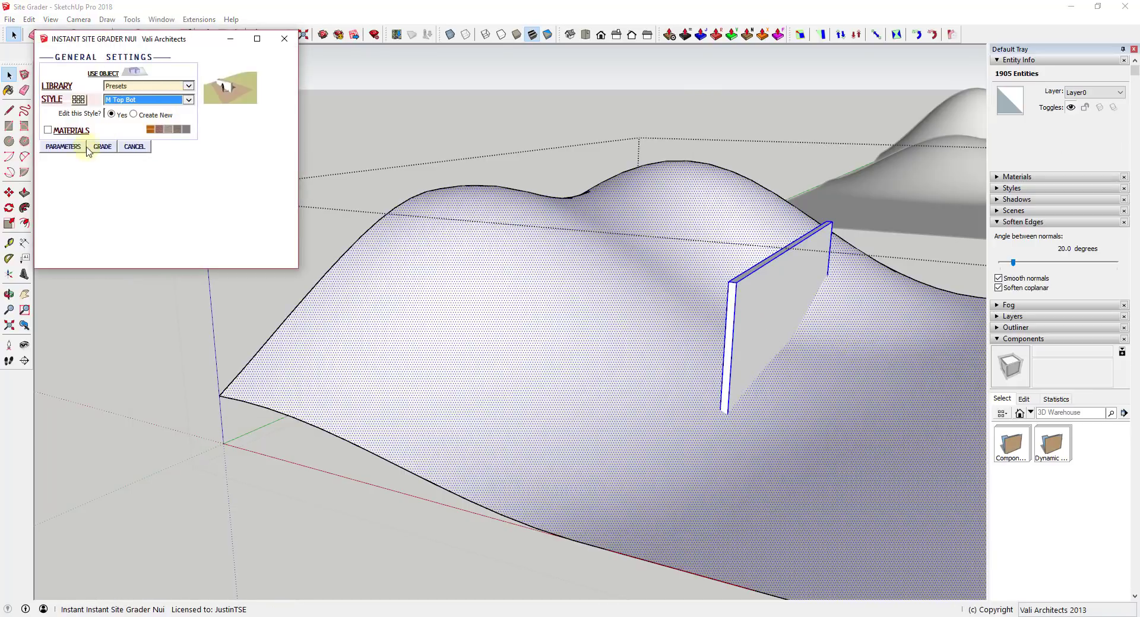
click(64, 149)
click(153, 181)
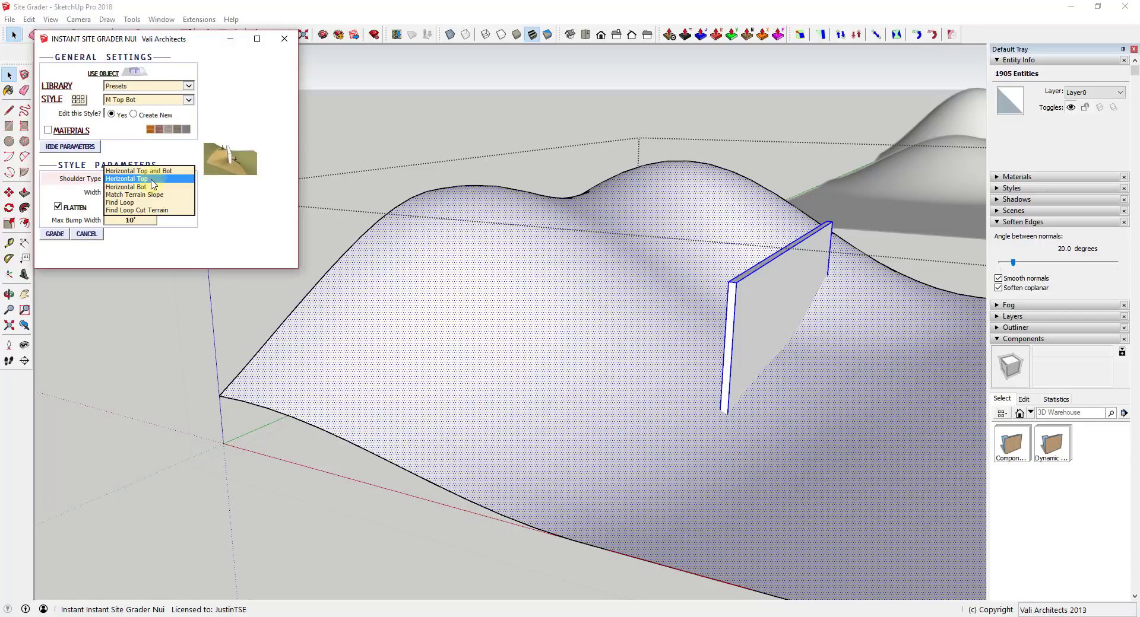
click(164, 184)
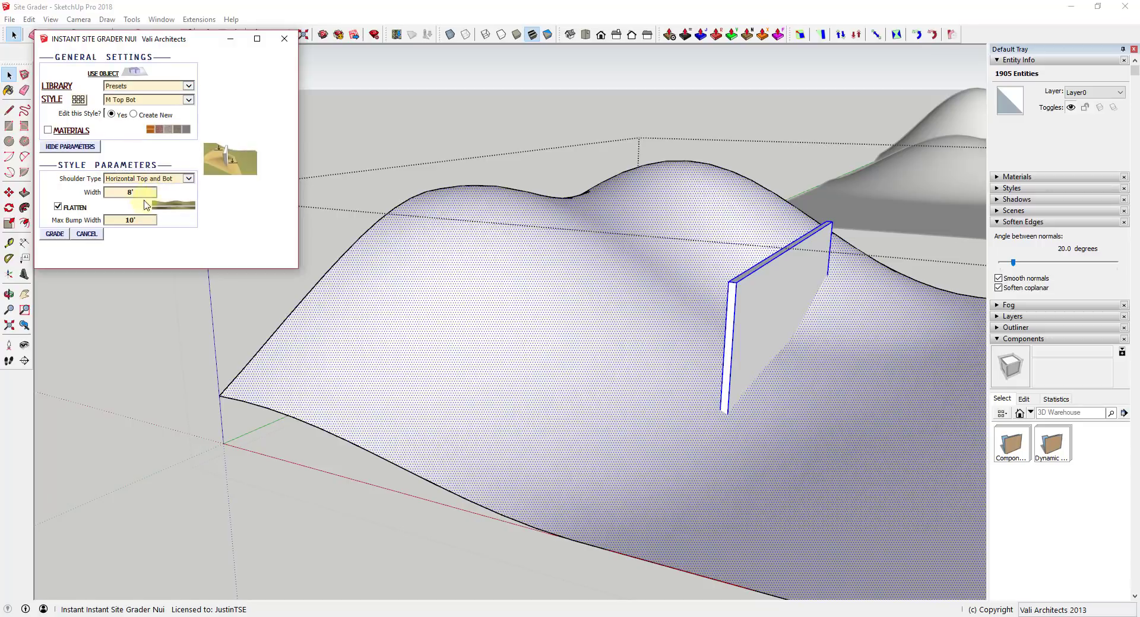
click(55, 235)
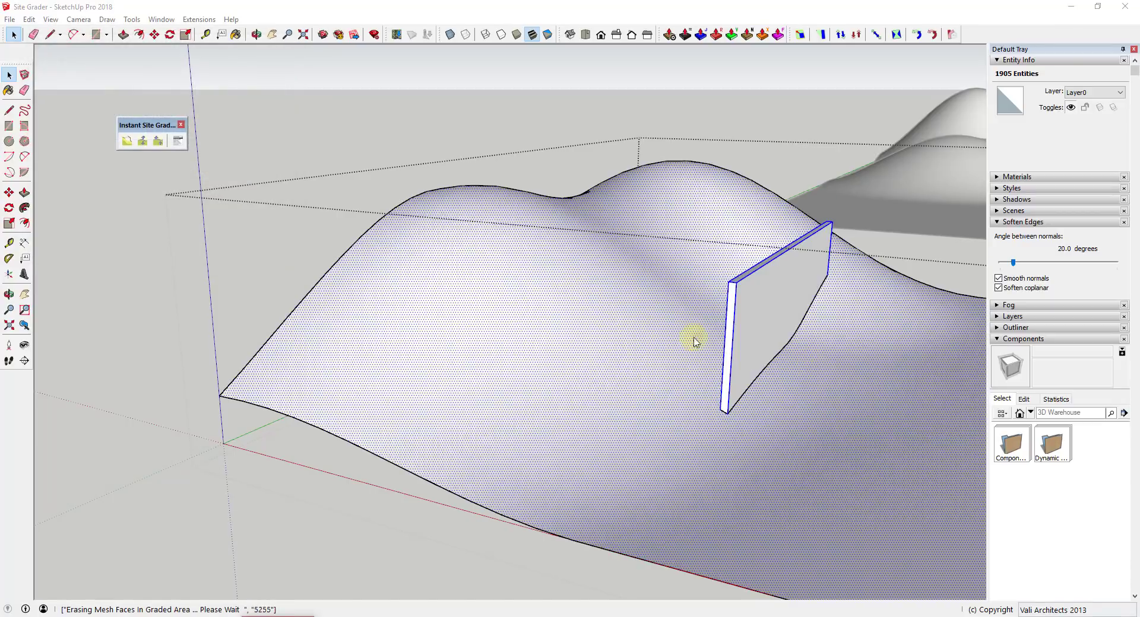
Turn on hidden geometry and examine the graded mesh along the wall's upper and lower sides.
middle_drag(794, 359, 796, 385)
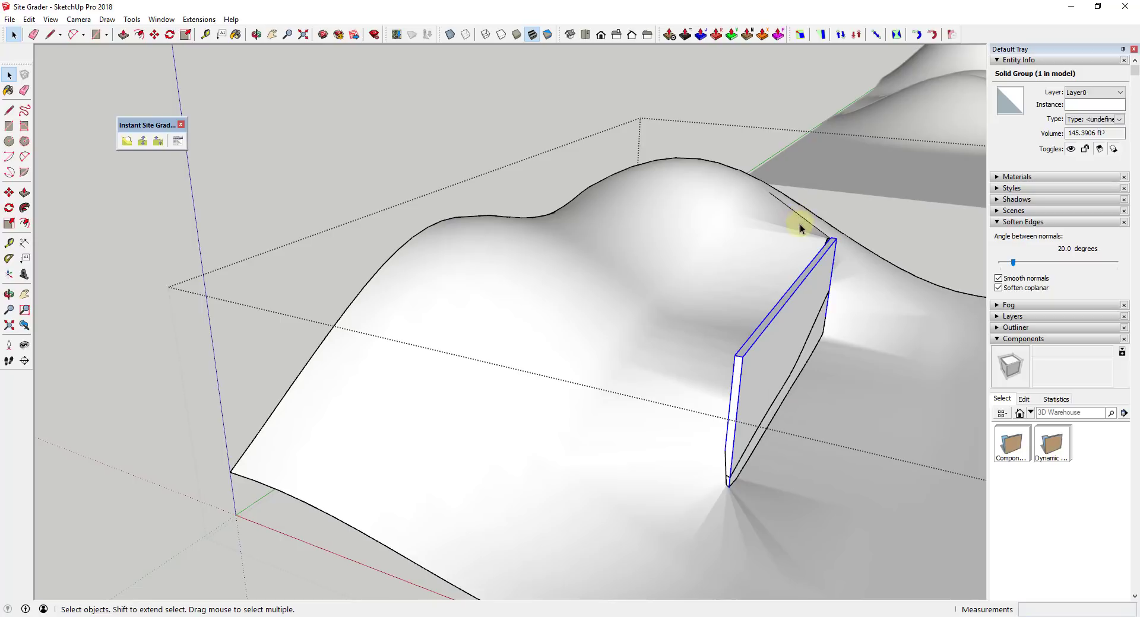
middle_drag(806, 458, 657, 464)
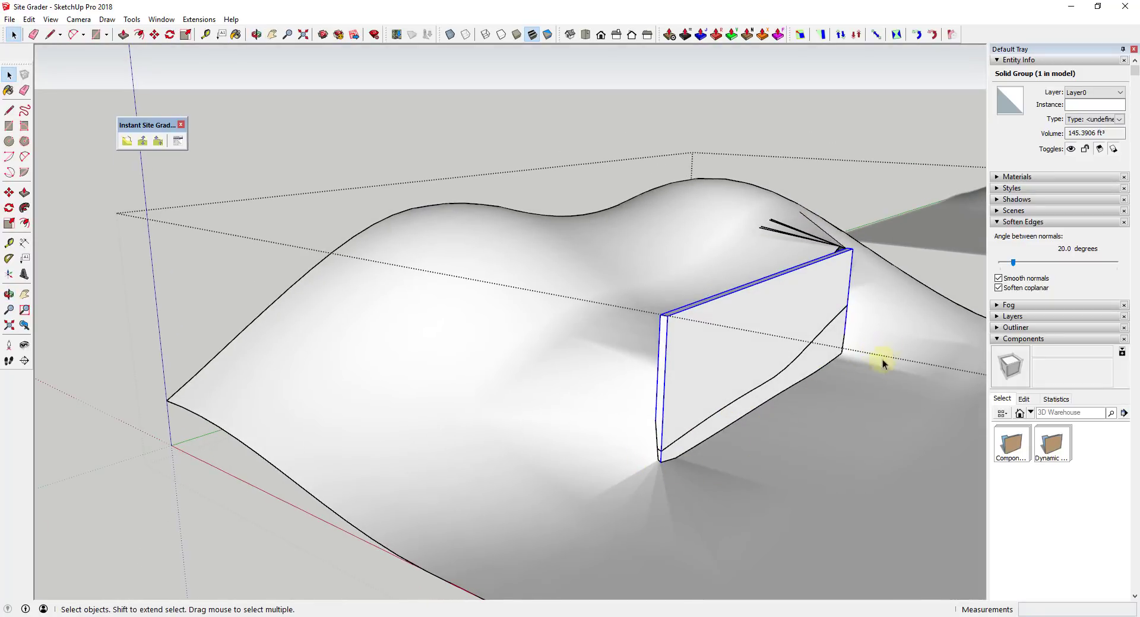
middle_drag(806, 425, 932, 359)
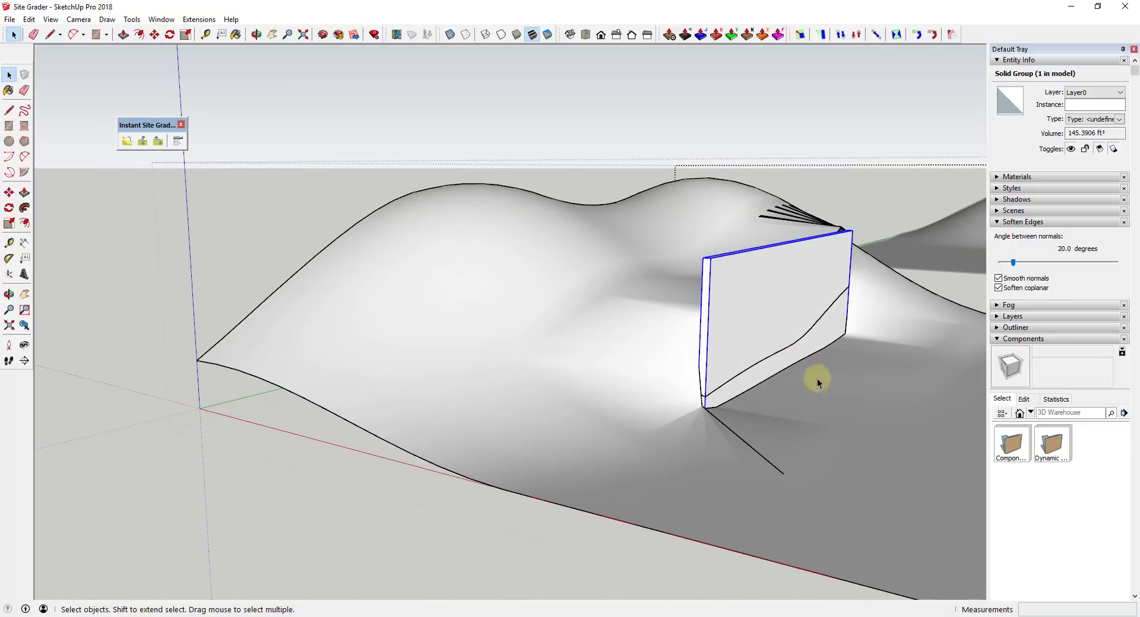
click(51, 19)
click(68, 64)
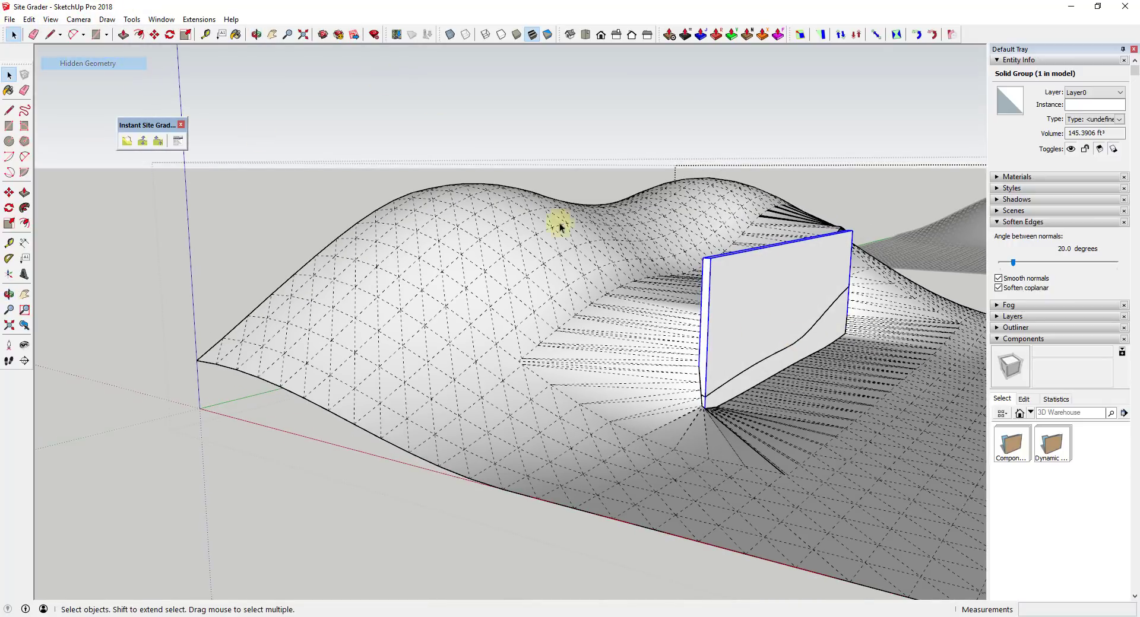
middle_drag(790, 392, 821, 368)
middle_drag(796, 324, 659, 330)
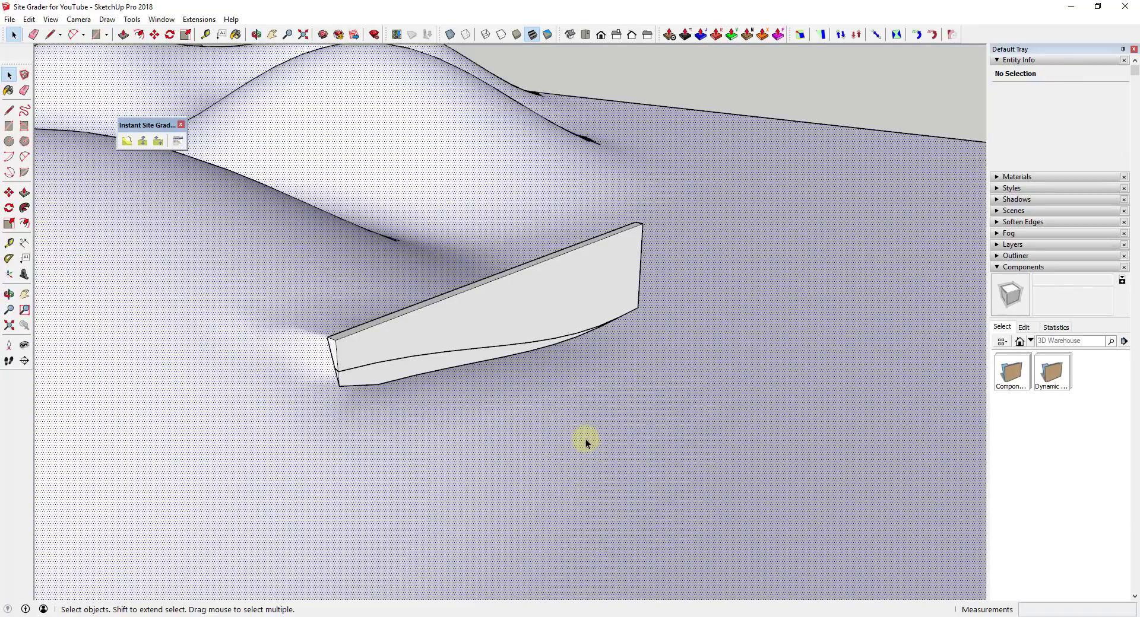
Show the terrain's hidden geometry and adjust its edge height at the wall, with no vertical curve flattening and a 10' max curve length.
click(571, 369)
scroll(571, 366, up, 3)
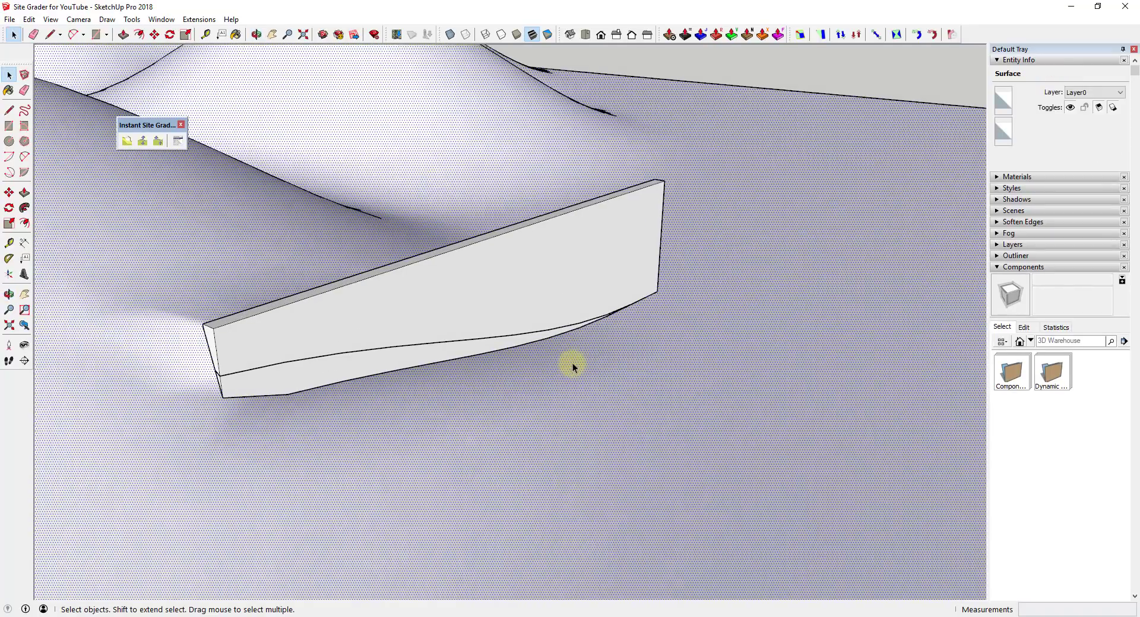
middle_drag(539, 311, 564, 319)
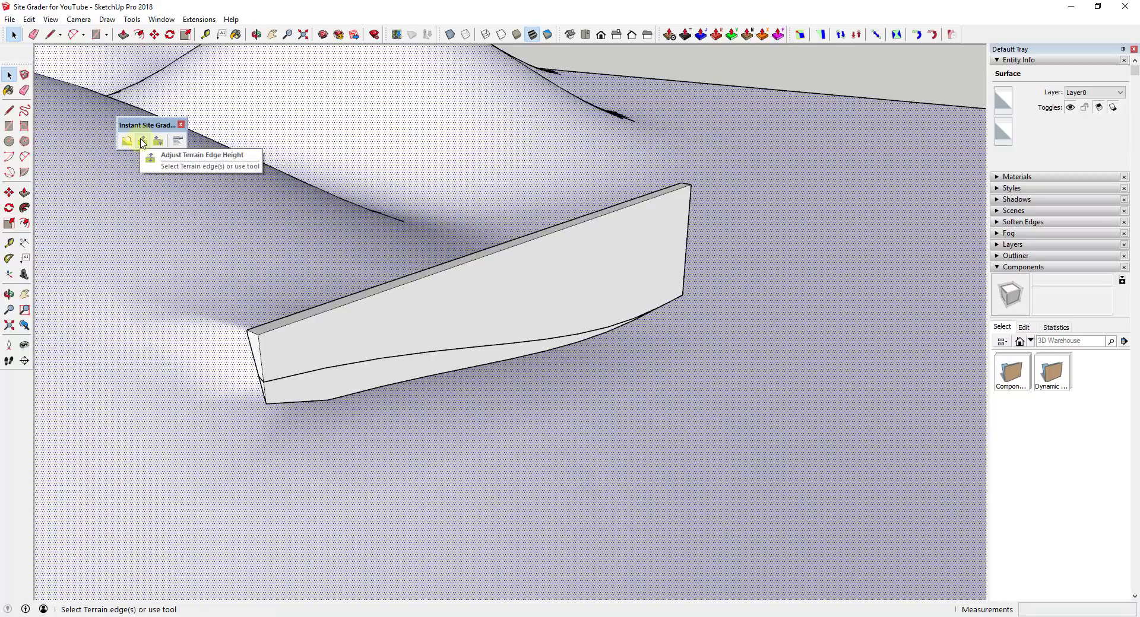
click(50, 19)
click(70, 63)
middle_drag(722, 397, 936, 407)
middle_drag(666, 366, 461, 335)
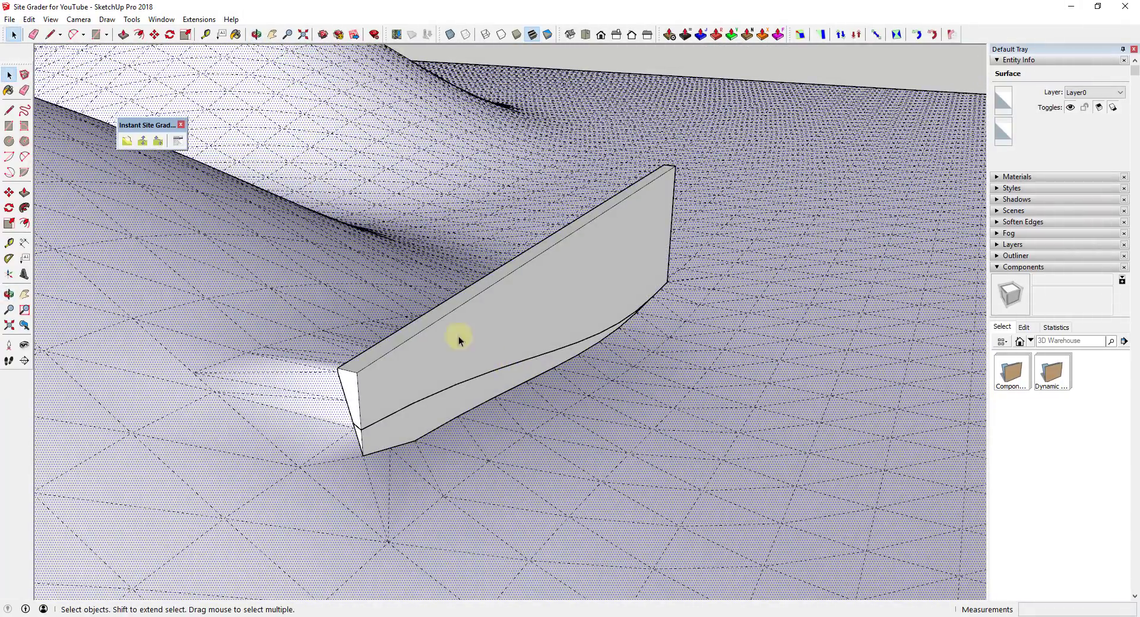
click(143, 142)
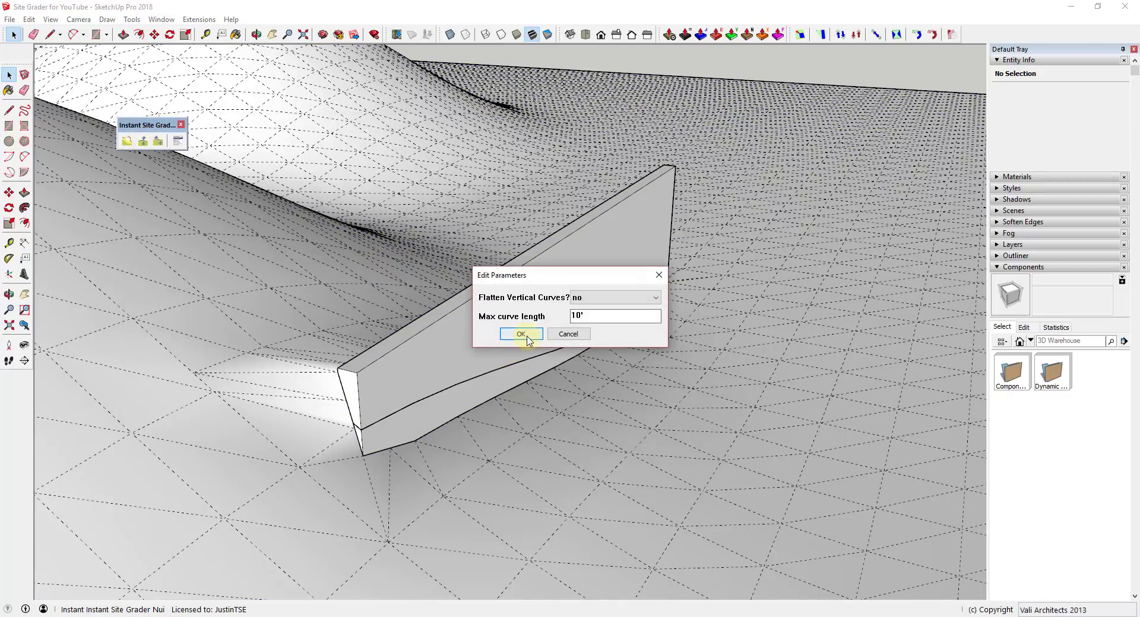
click(521, 334)
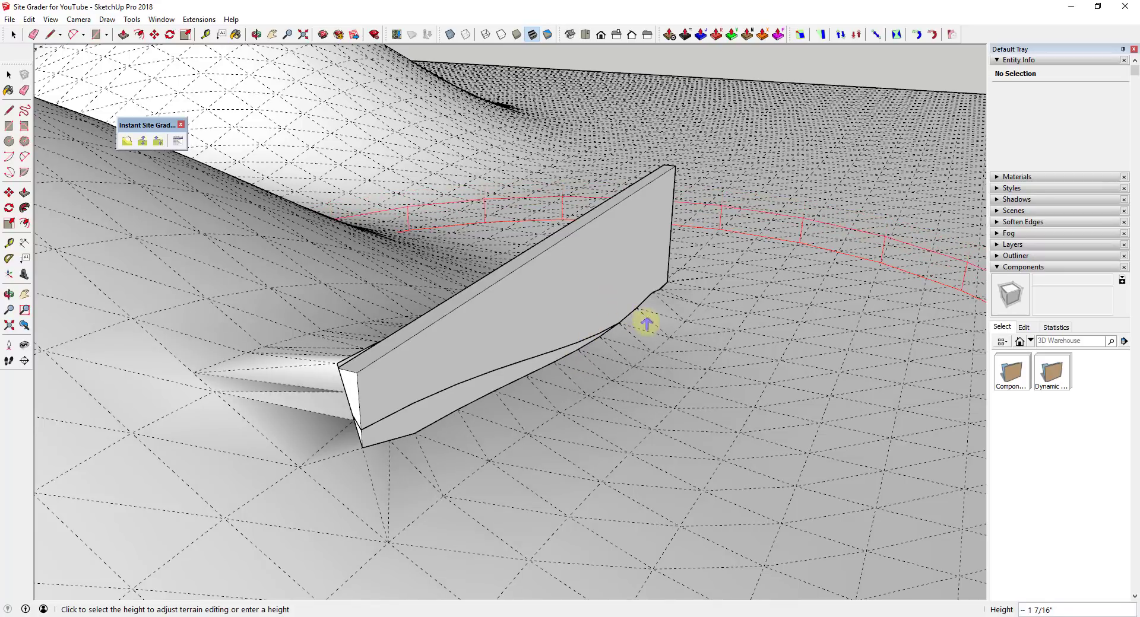
Turn on X-ray display, open the site group with the house and select the pad beneath the house.
middle_drag(651, 327, 392, 401)
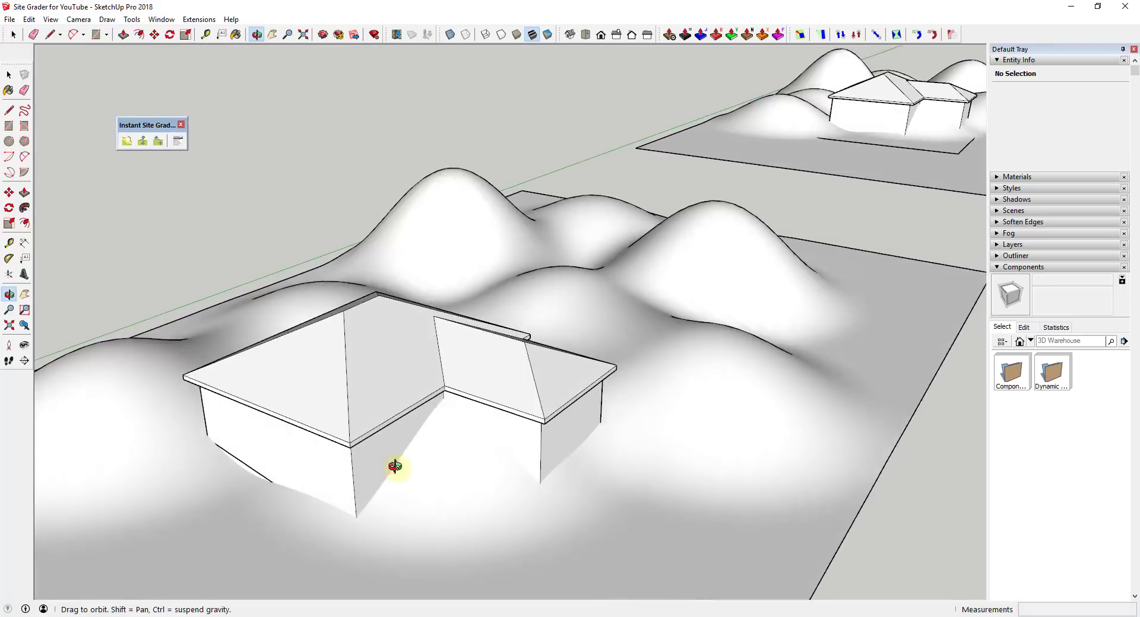
middle_drag(394, 466, 522, 373)
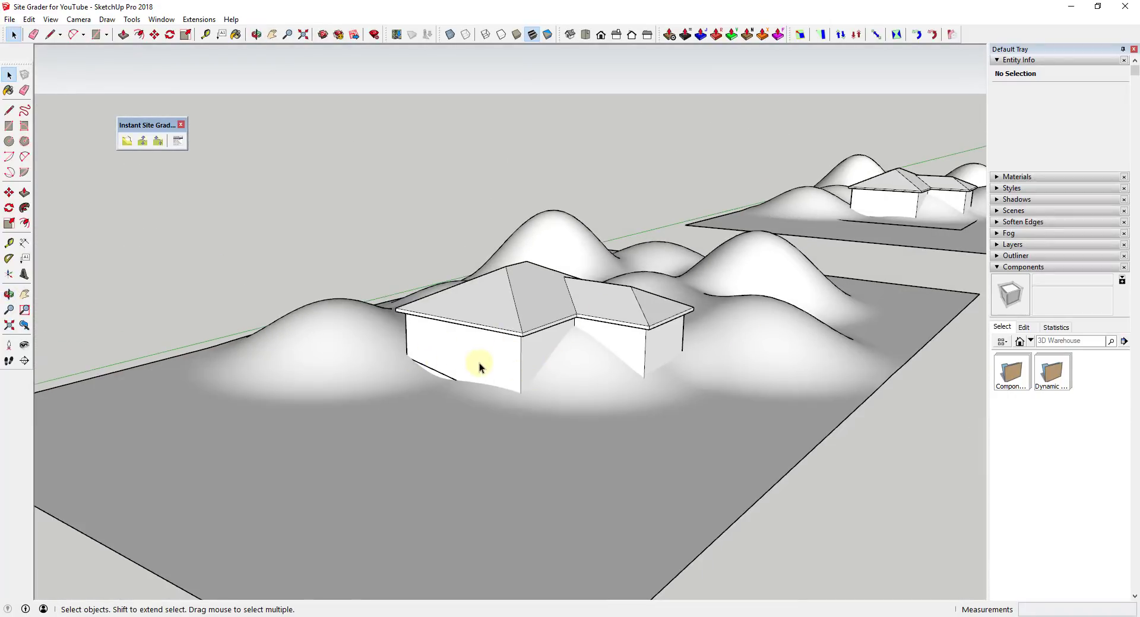
click(449, 34)
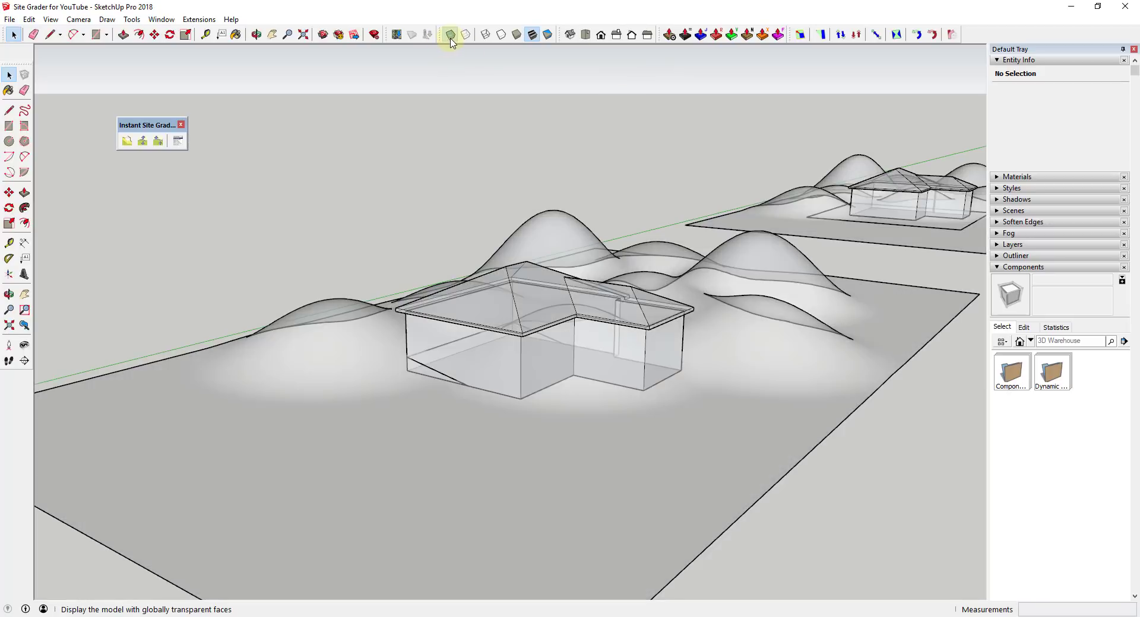
mouse_move(508, 397)
middle_down()
mouse_move(420, 368)
mouse_move(495, 384)
middle_up()
click(422, 373)
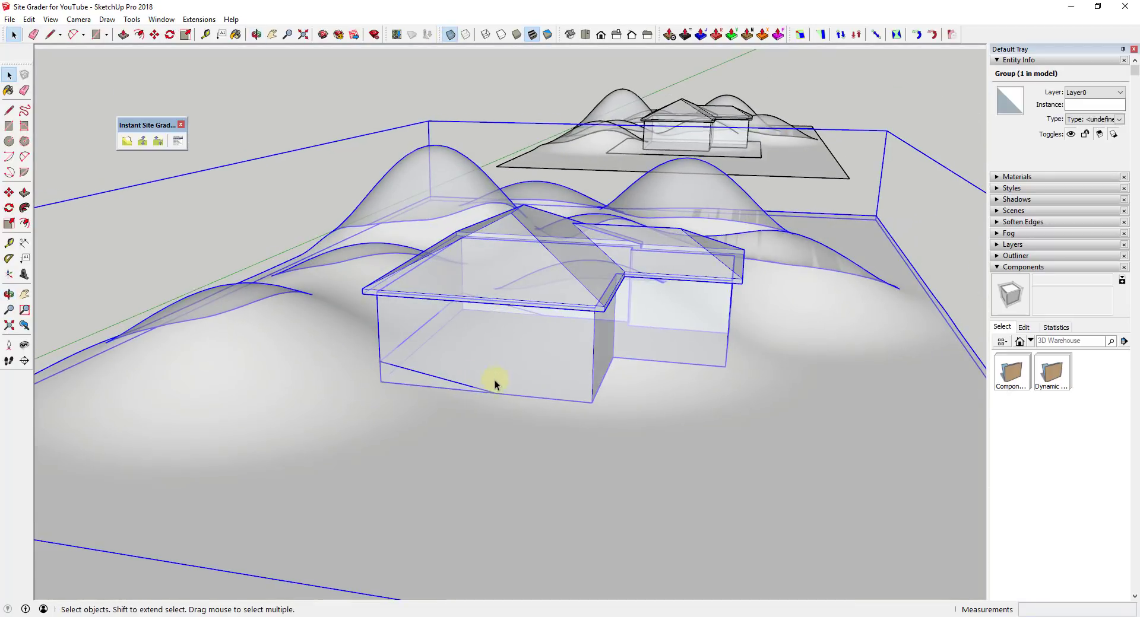
double_click(440, 383)
click(443, 379)
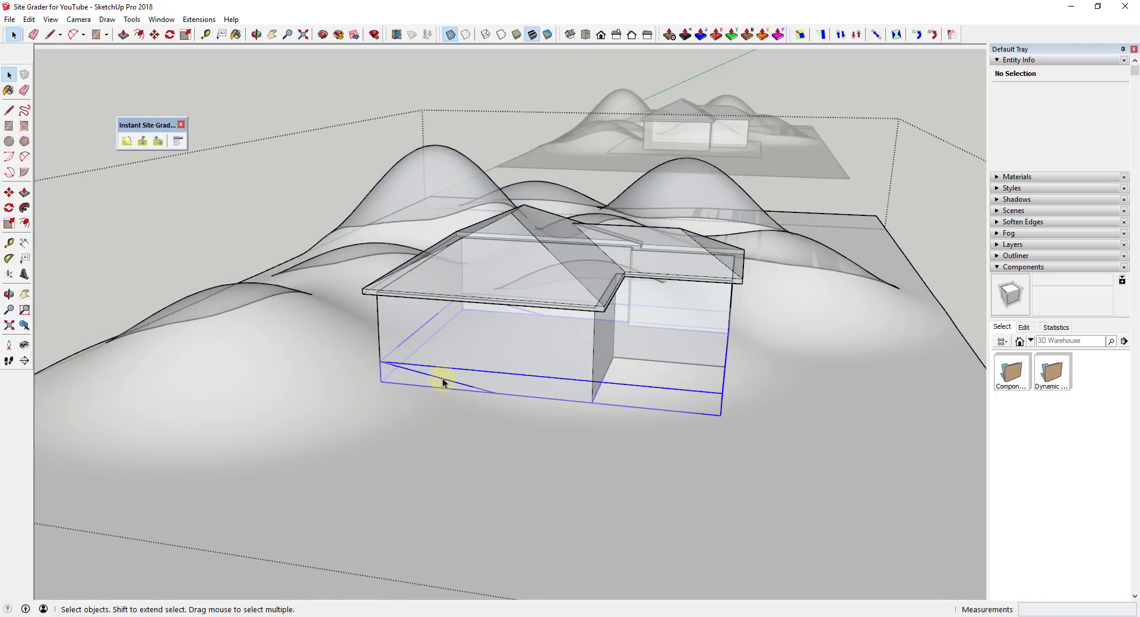
Examine from all sides how the pad under the house sits against the surrounding terrain.
middle_drag(437, 377, 618, 376)
scroll(427, 364, up, 3)
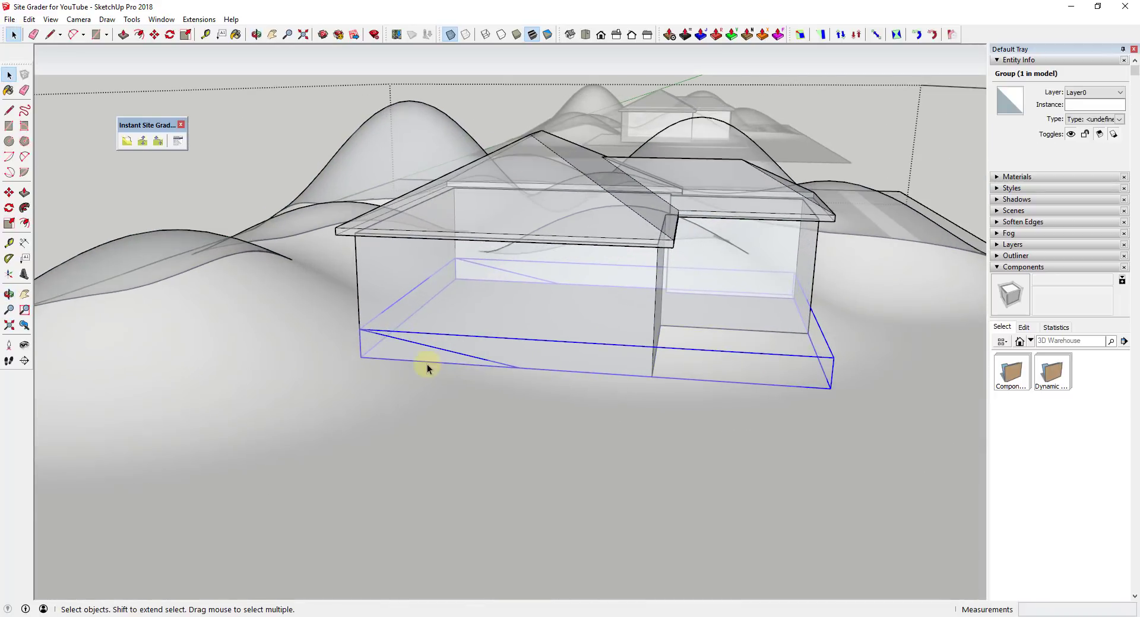
middle_drag(361, 329, 414, 380)
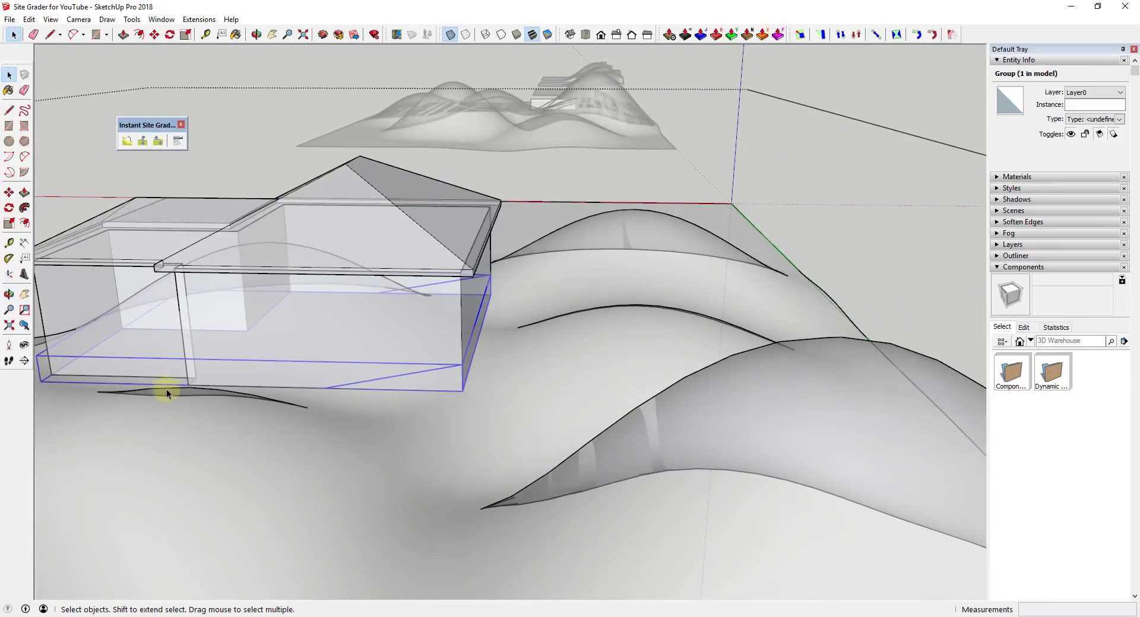
middle_drag(180, 386, 618, 348)
scroll(514, 391, down, 10)
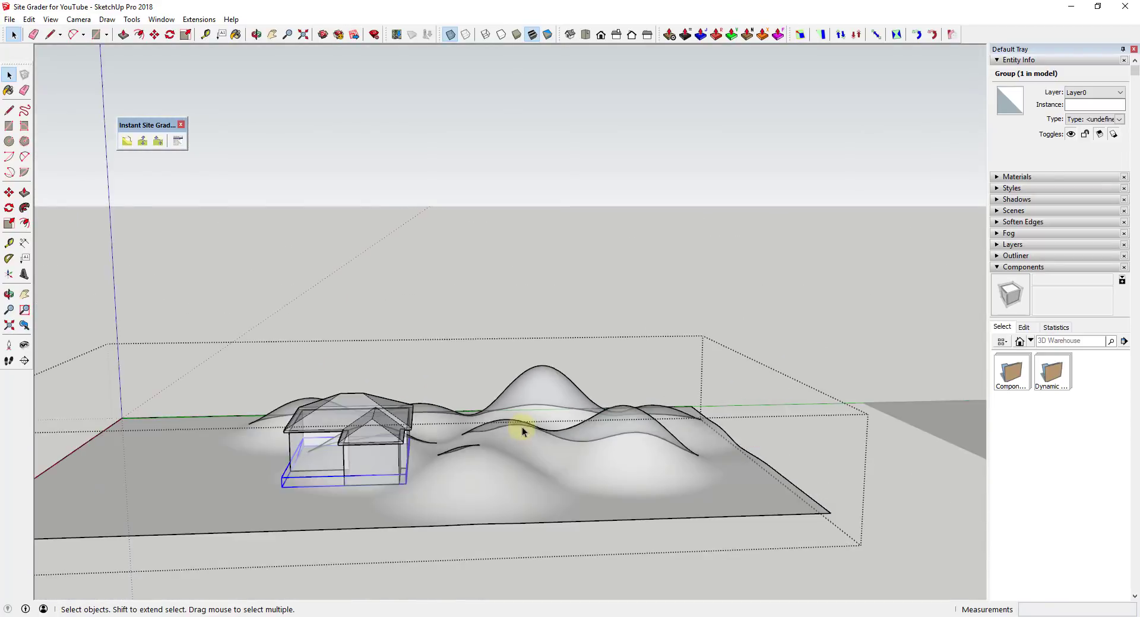
middle_drag(281, 484, 677, 309)
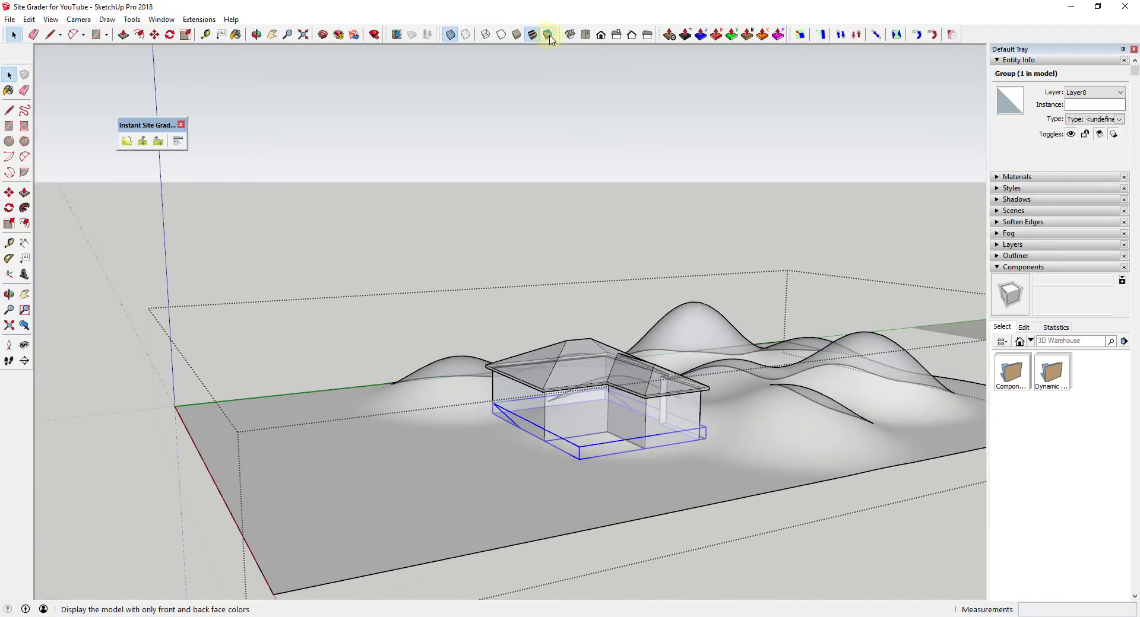
Turn off X-ray, add the terrain to the pad selection and load the Large preset style with its parameters shown in the site grader.
click(453, 36)
middle_drag(624, 380, 645, 504)
scroll(646, 504, up, 2)
scroll(773, 486, up, 3)
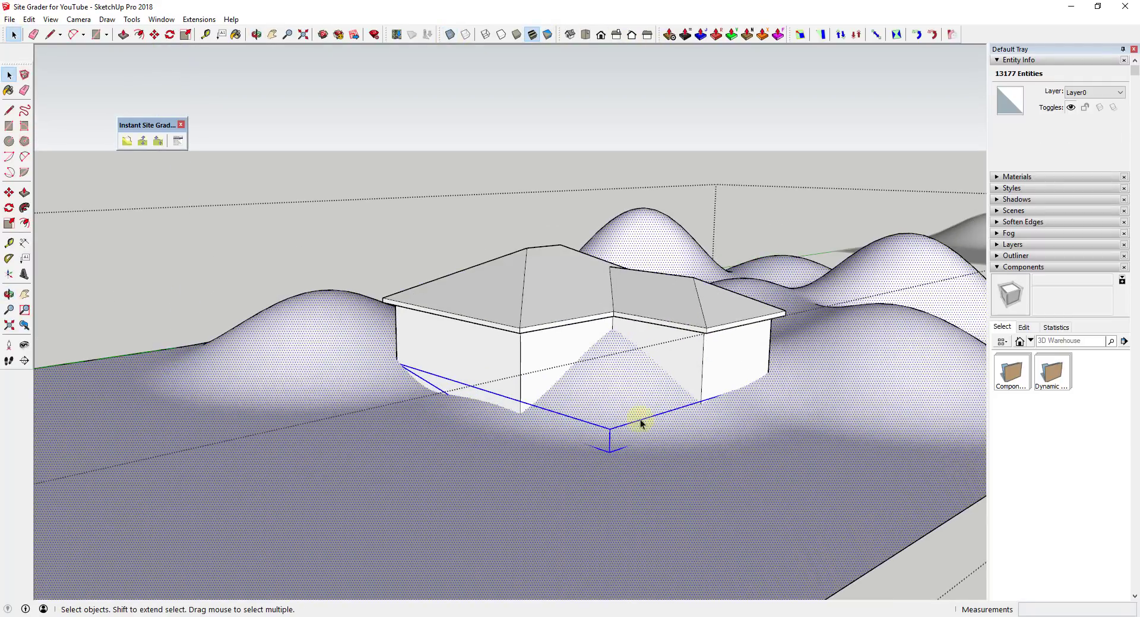
click(127, 142)
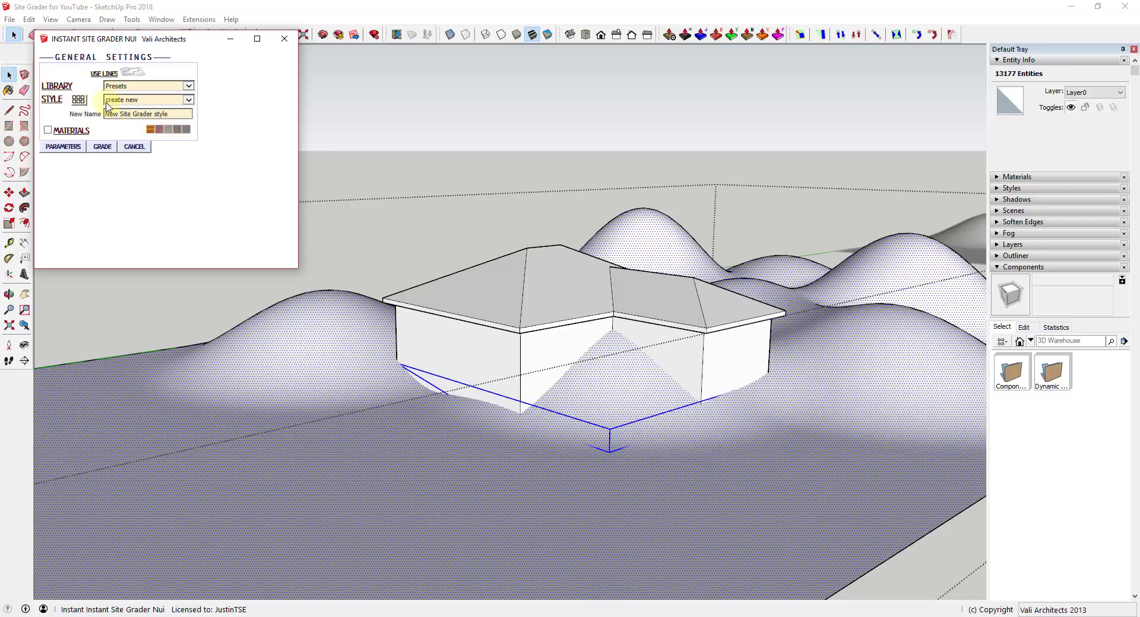
click(176, 101)
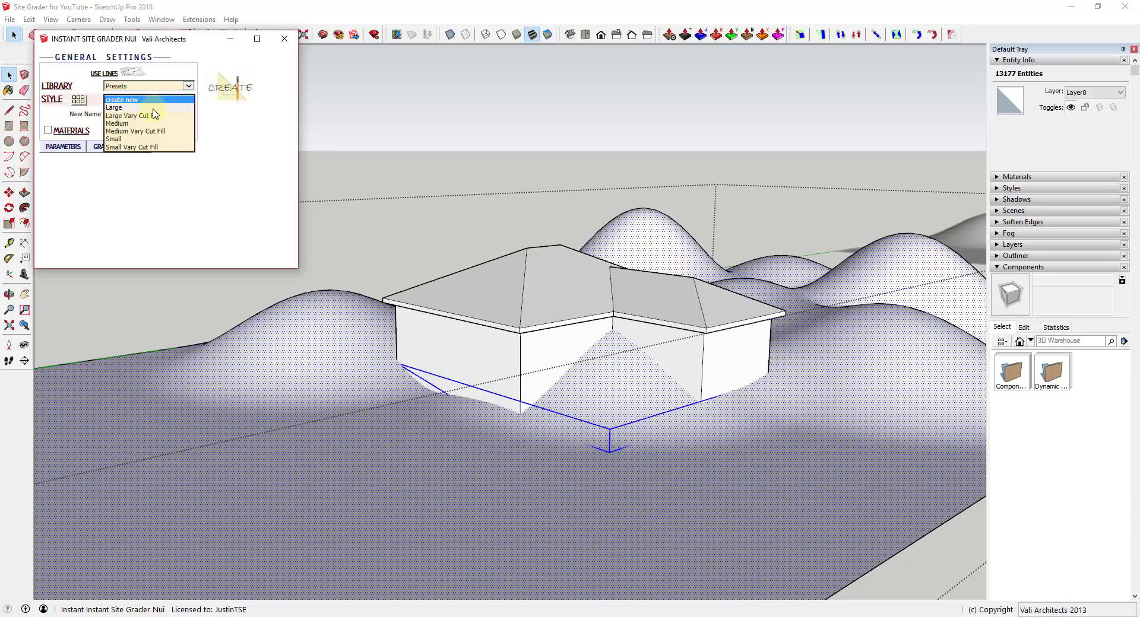
click(122, 108)
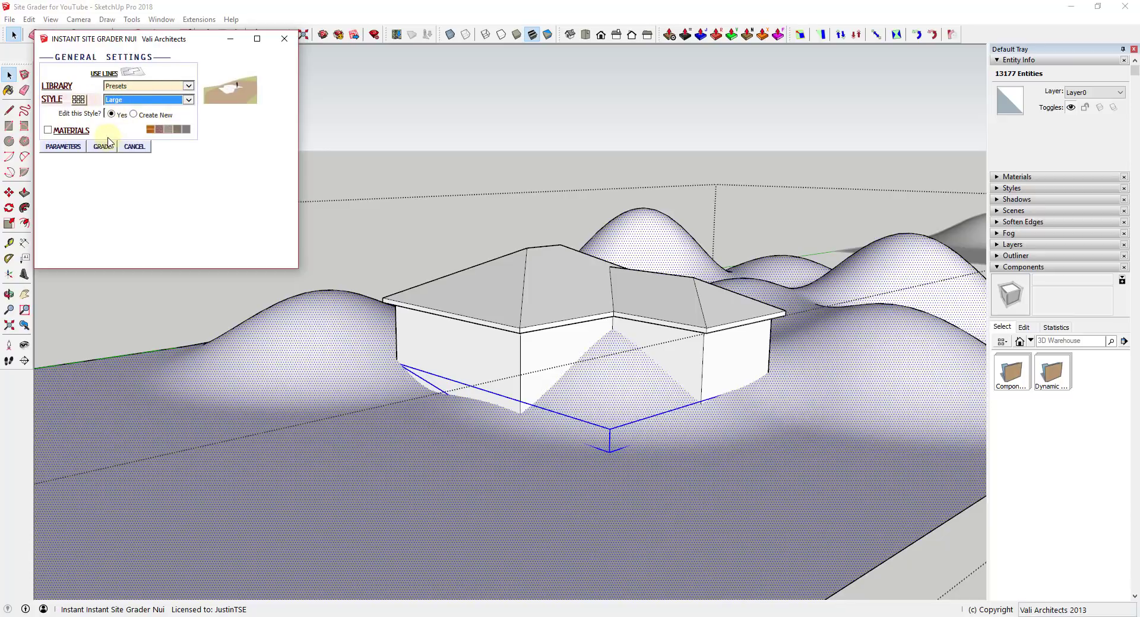
click(64, 147)
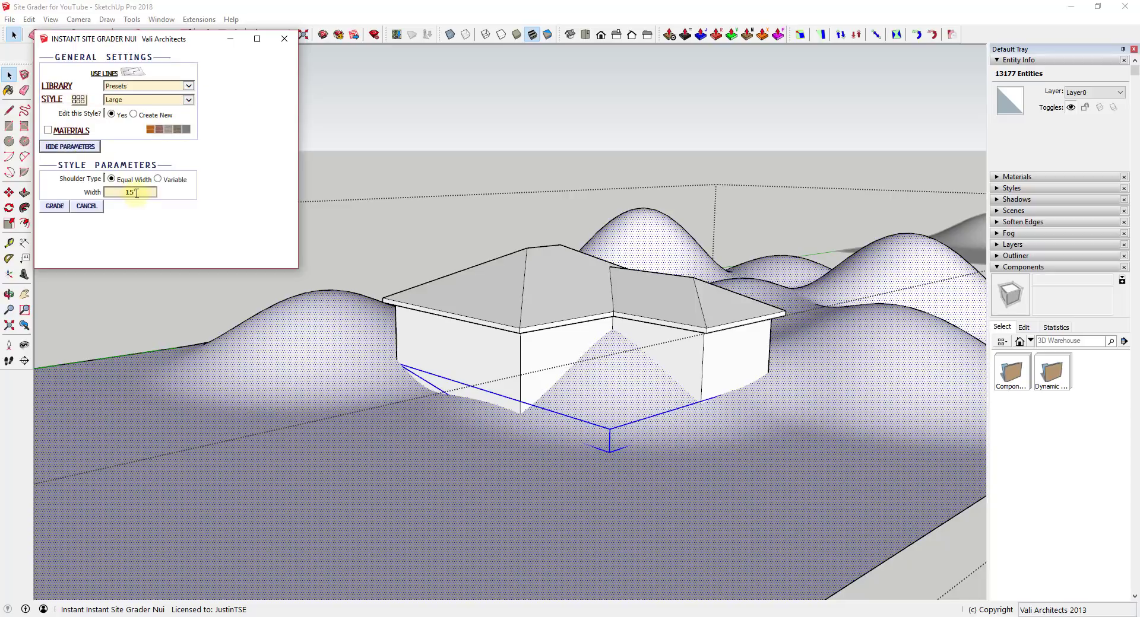
Measure the distance from the edge of the pad to the nearby boundary of the terrain.
scroll(415, 386, down, 3)
middle_drag(416, 386, 757, 368)
drag(208, 38, 207, 69)
click(206, 34)
scroll(724, 338, up, 2)
scroll(822, 383, up, 2)
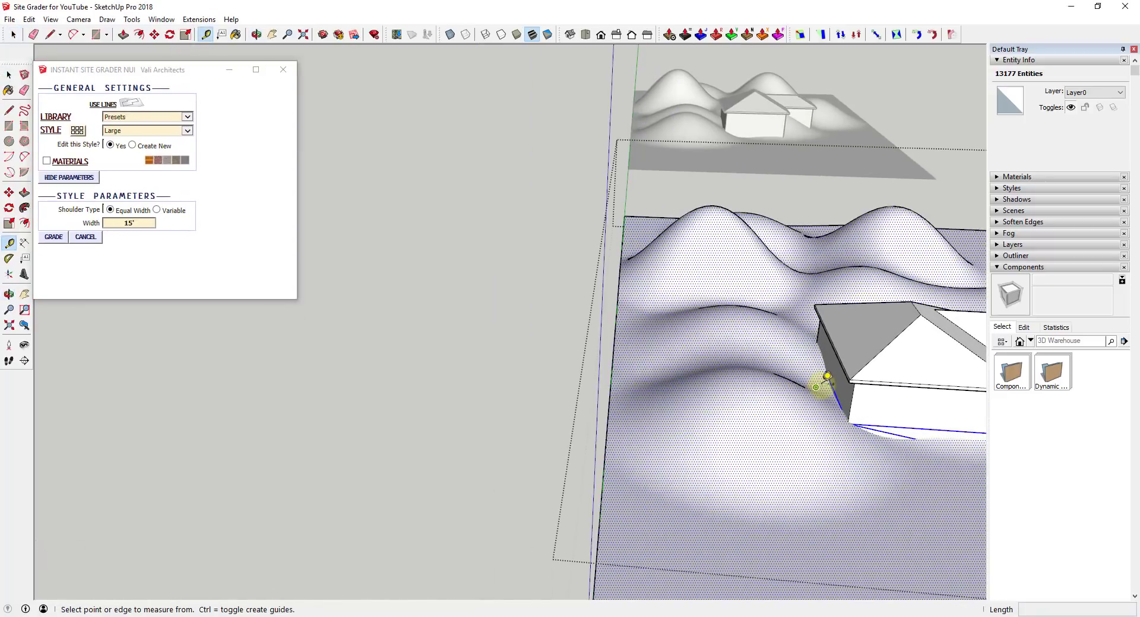
click(829, 379)
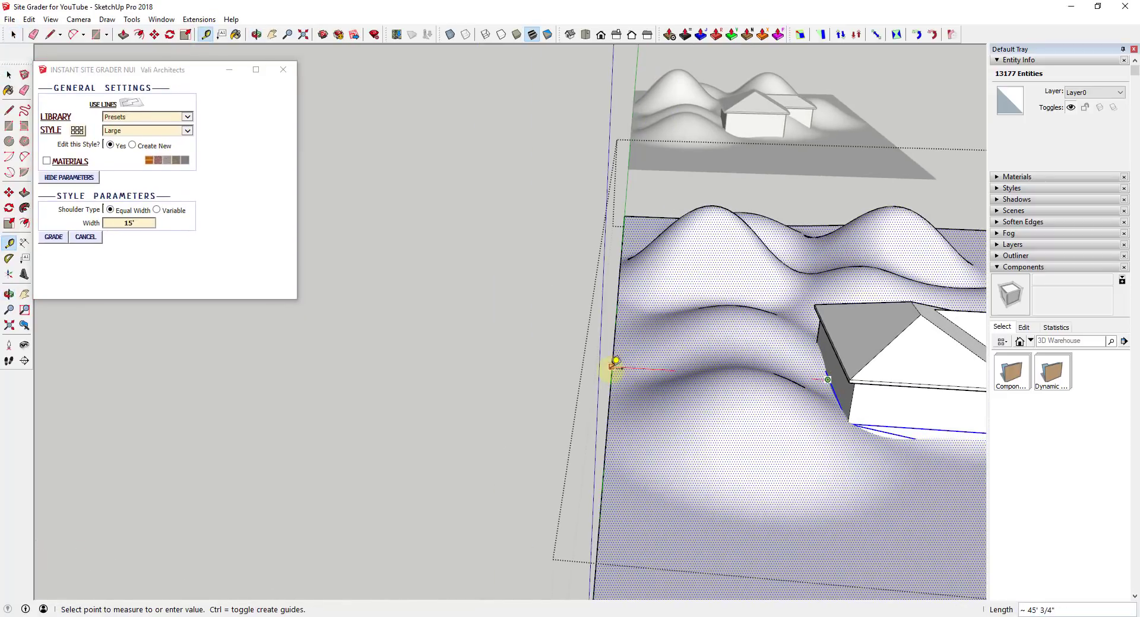
key(space)
Set the equal-width shoulder to 20' and grade the terrain around the house pad.
middle_drag(827, 387, 605, 384)
scroll(401, 411, up, 3)
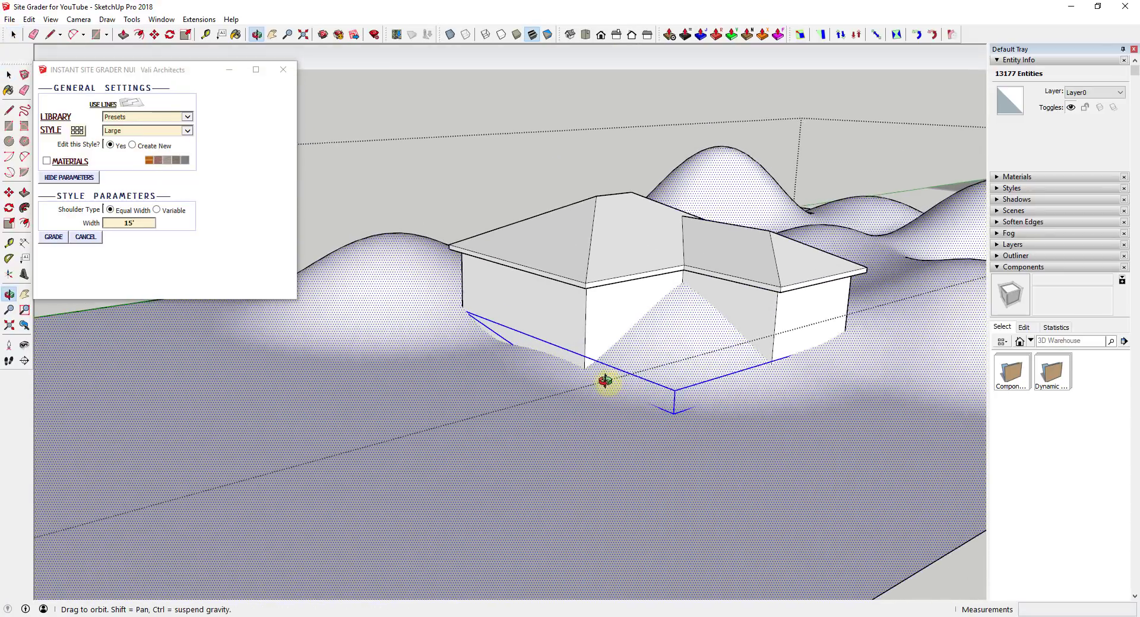
click(192, 159)
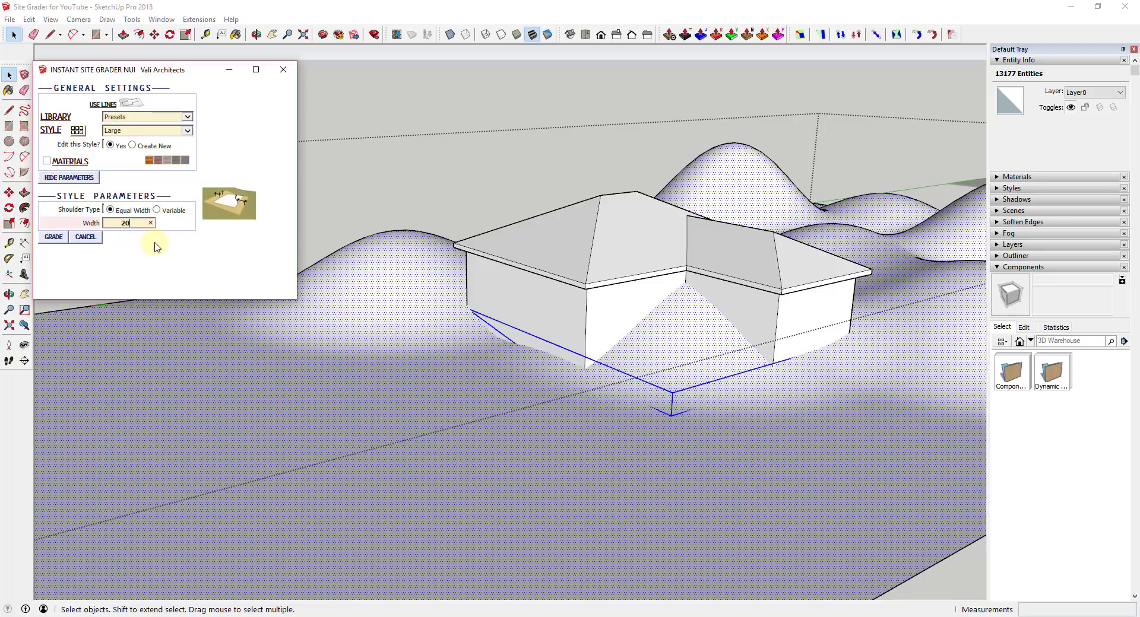
click(53, 237)
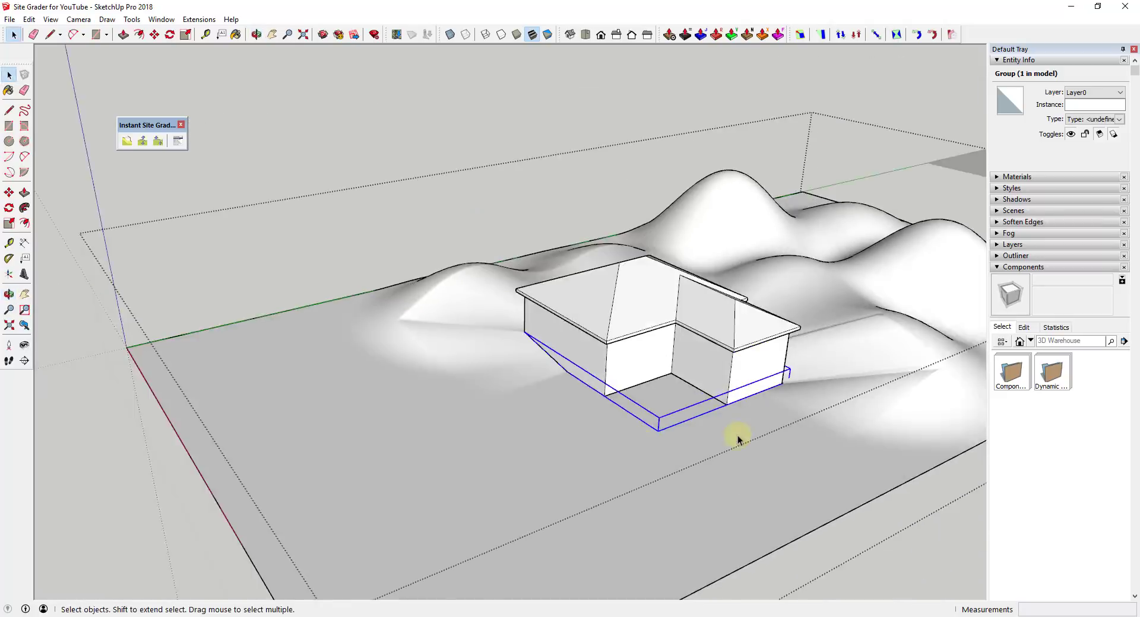
Show hidden geometry and examine how the graded shoulder ties the house pad into the surrounding terrain mesh.
middle_drag(733, 435, 613, 425)
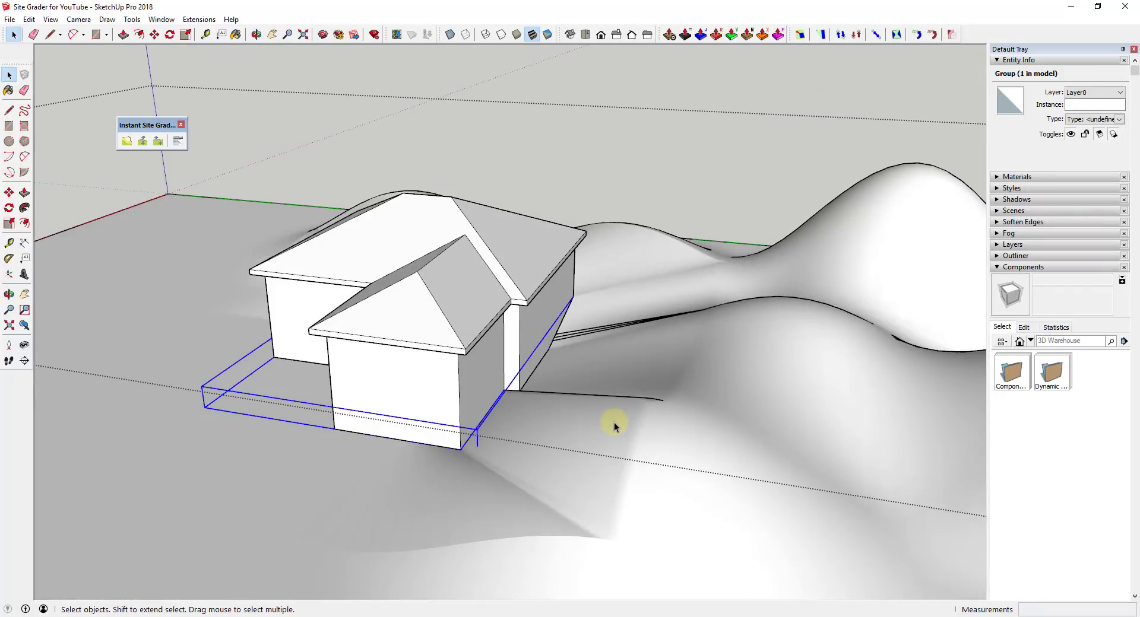
middle_drag(562, 331, 623, 338)
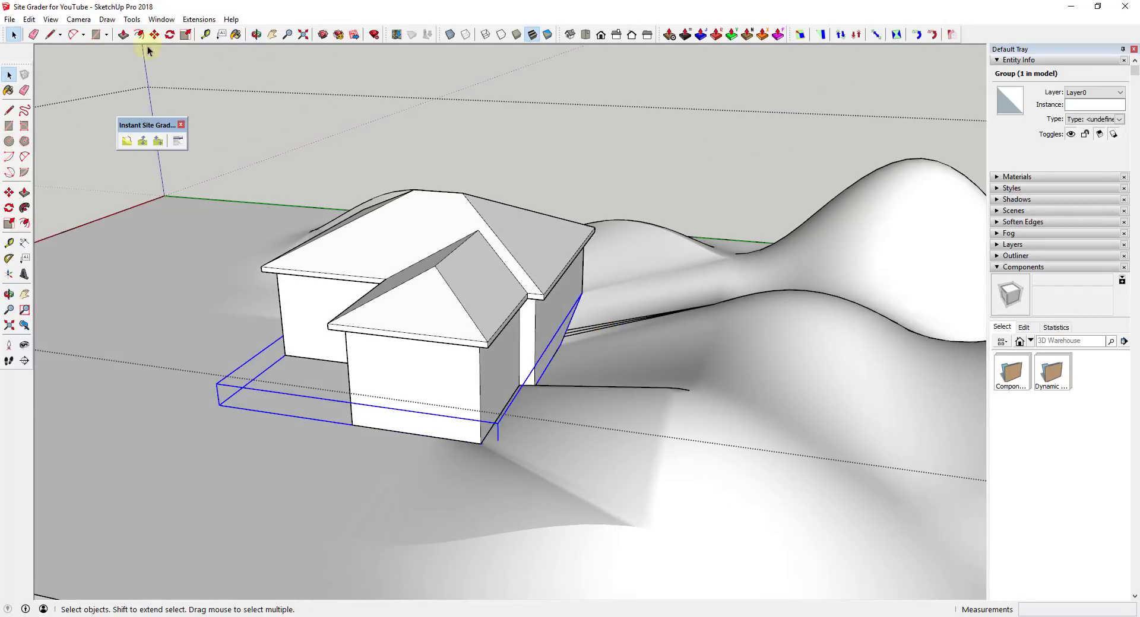
click(50, 20)
click(70, 66)
middle_drag(873, 508, 796, 407)
scroll(683, 433, down, 3)
middle_drag(580, 460, 593, 434)
scroll(630, 445, up, 2)
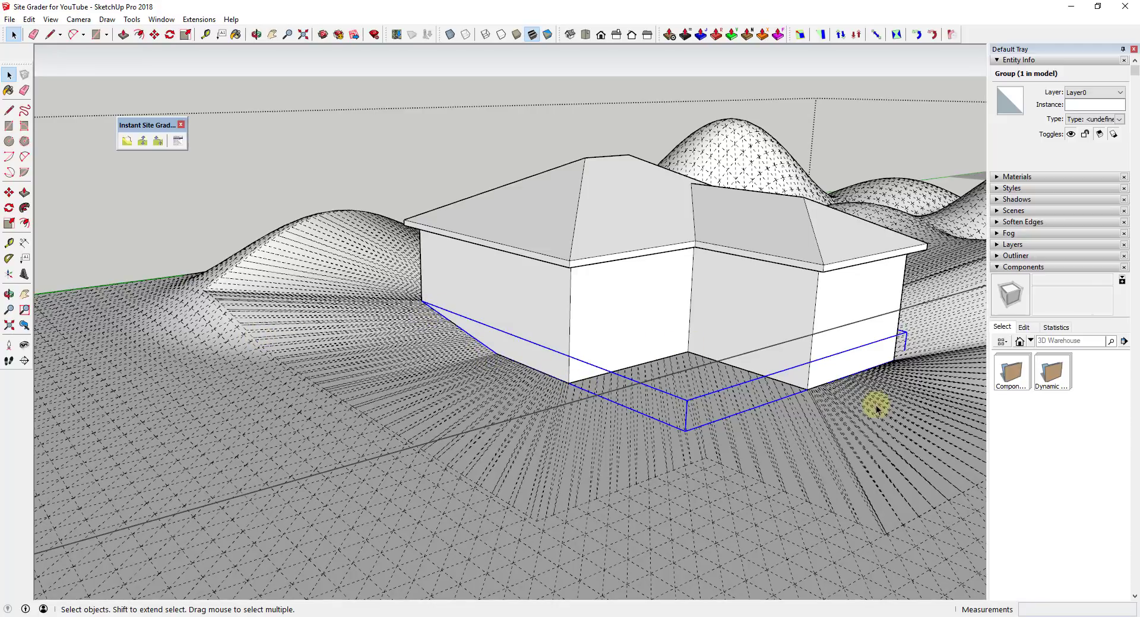
scroll(368, 353, down, 3)
middle_drag(386, 361, 650, 429)
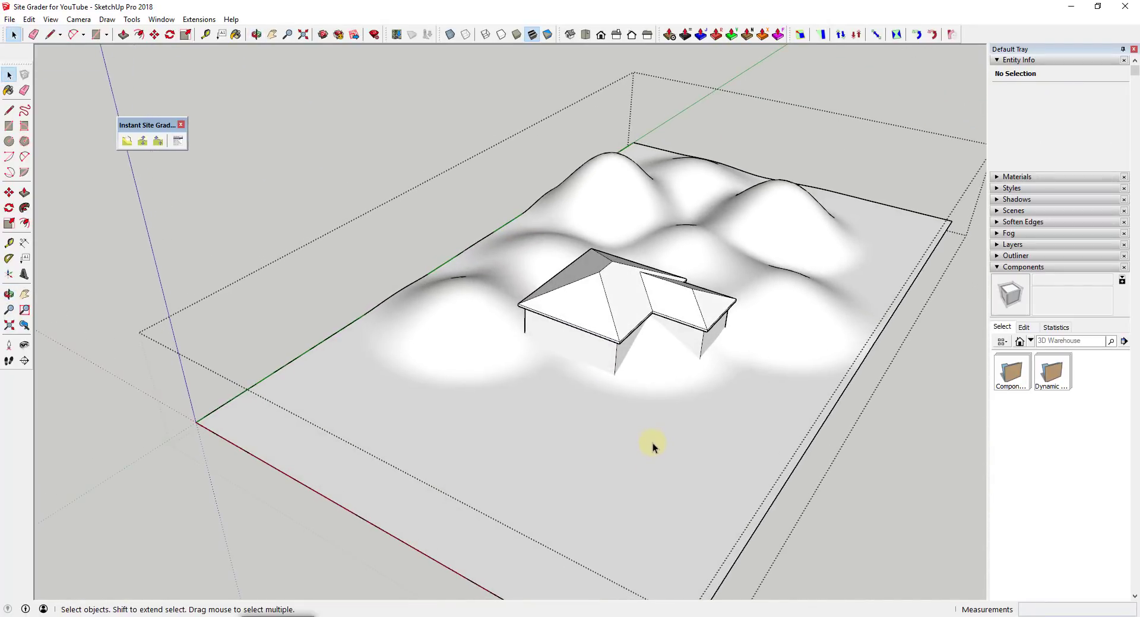
Open the house group for editing and put all of the house geometry into its own nested group.
key(r)
key(space)
click(600, 306)
double_click(599, 307)
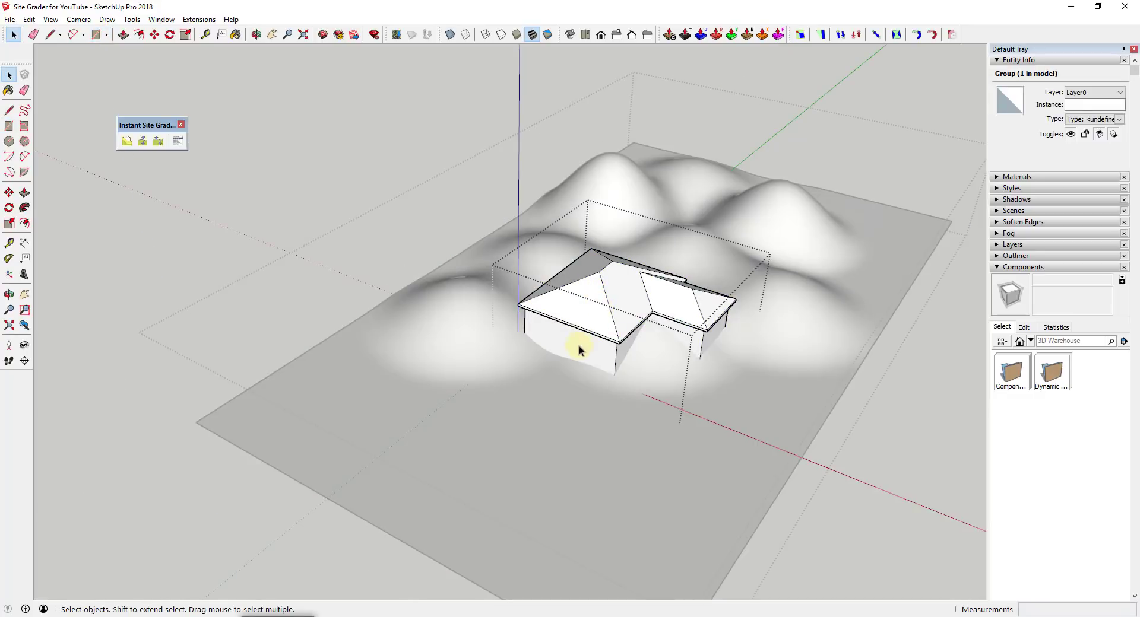
triple_click(590, 306)
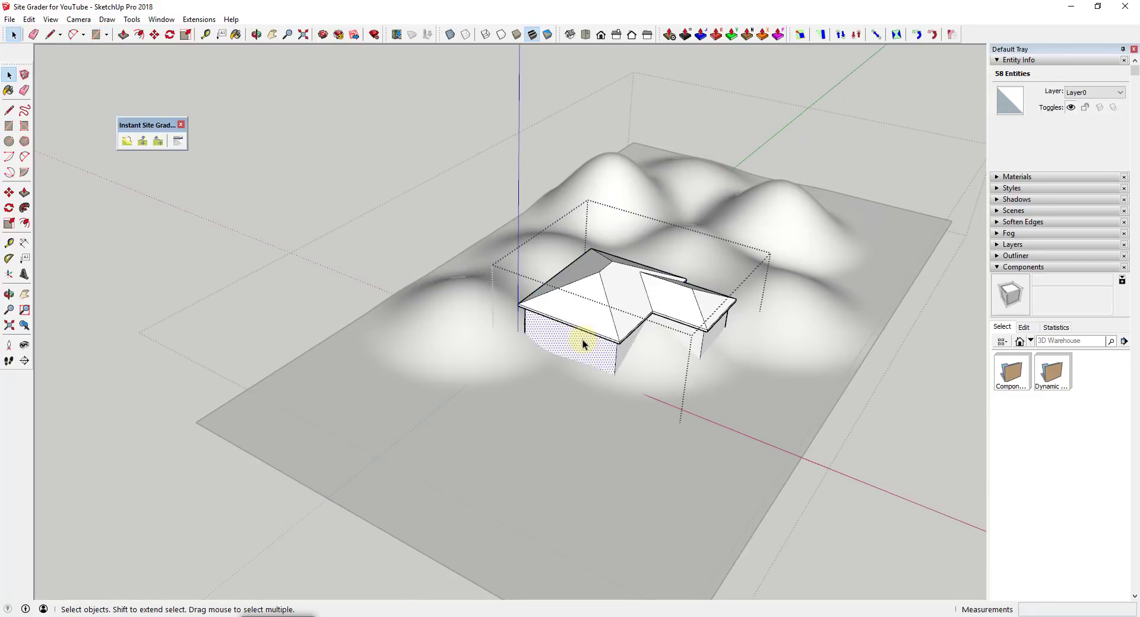
right_click(590, 303)
click(620, 325)
click(637, 417)
Draw a flat rectangular pad around the base of the house, extending beyond its walls, and group it.
key(r)
click(651, 455)
middle_drag(577, 237, 870, 310)
click(725, 262)
middle_drag(726, 262, 673, 364)
key(space)
double_click(674, 373)
right_click(676, 386)
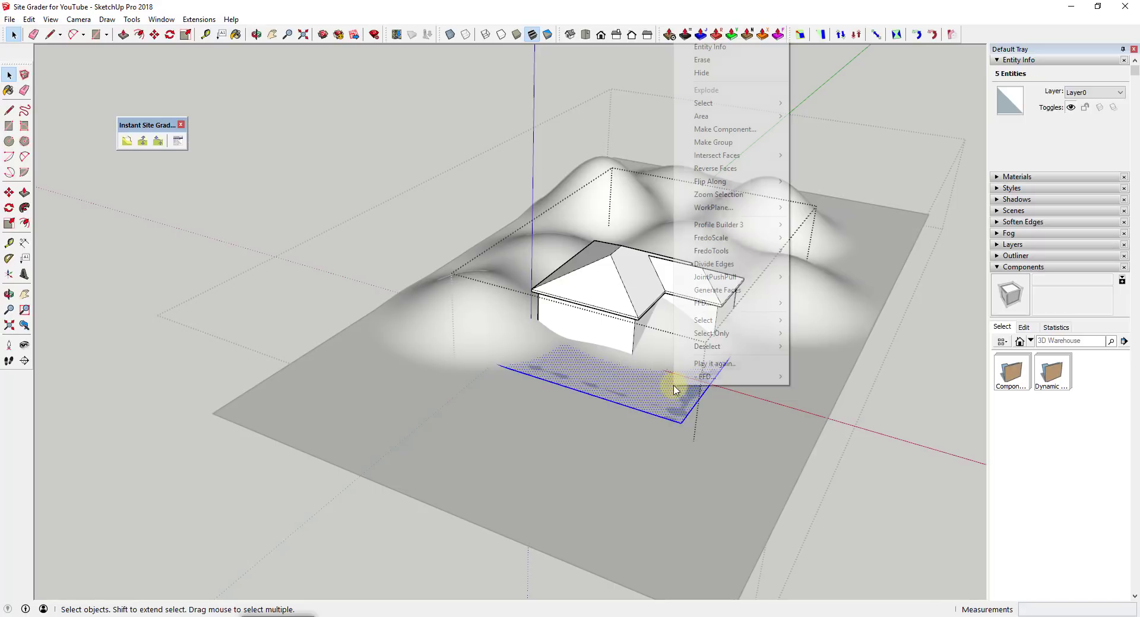
click(733, 143)
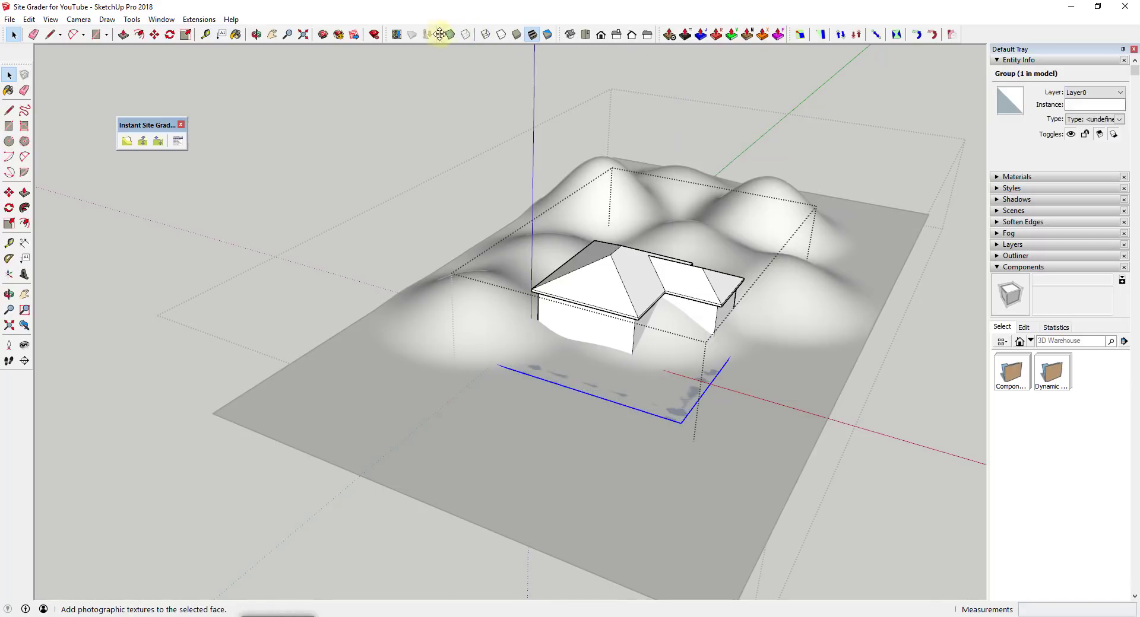
Check the extent of the new rectangular pad under the house and terrain in X-ray view.
click(450, 34)
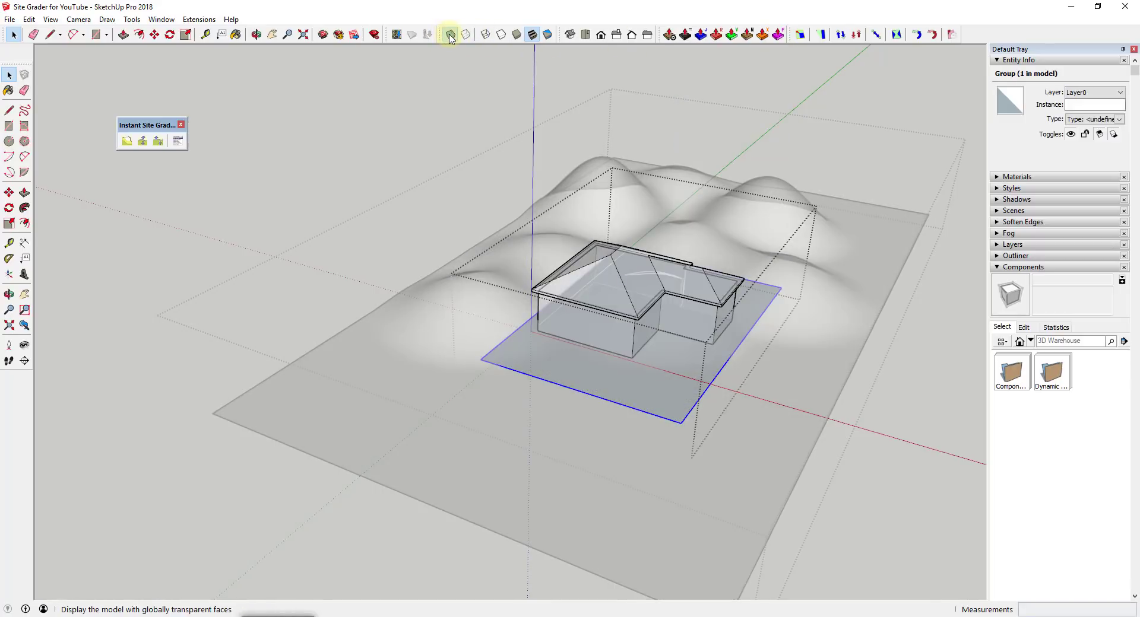
click(449, 35)
middle_drag(768, 290, 585, 420)
key(ctrl+t)
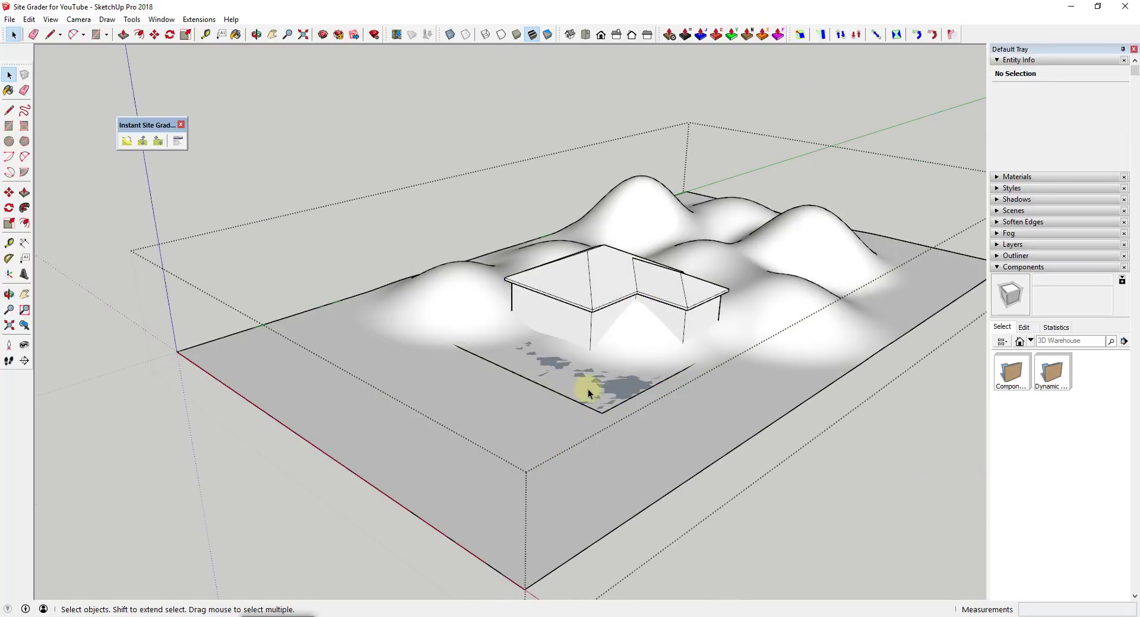
Cut the rectangular pad out of the house group and paste it in place at the top level of the model.
click(586, 396)
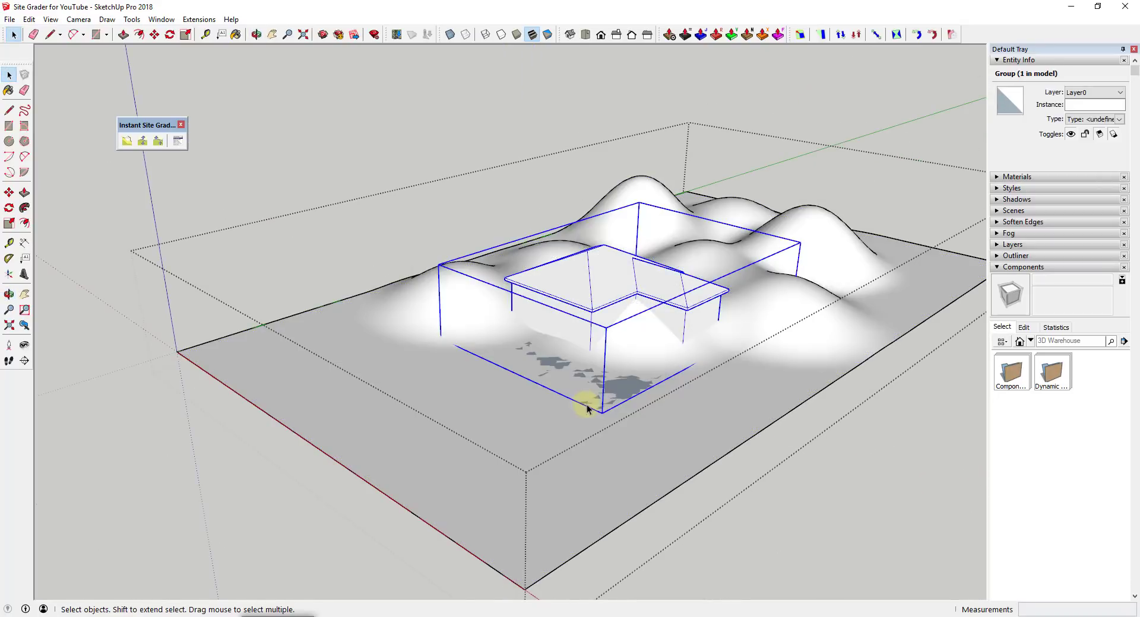
double_click(615, 402)
click(615, 399)
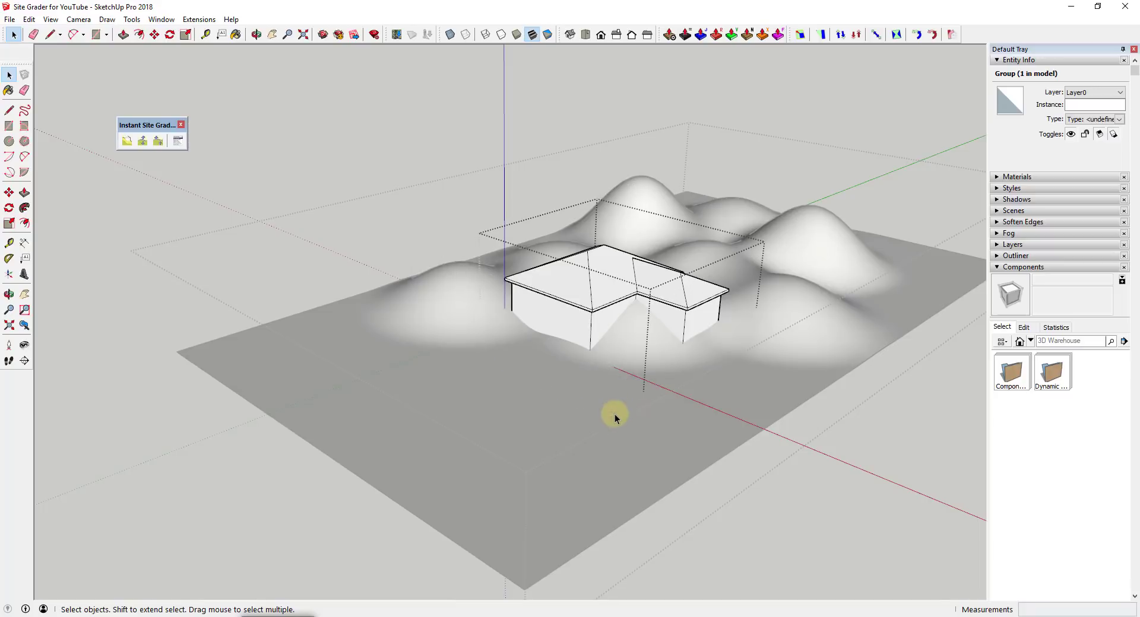
key(Escape)
key(Escape)
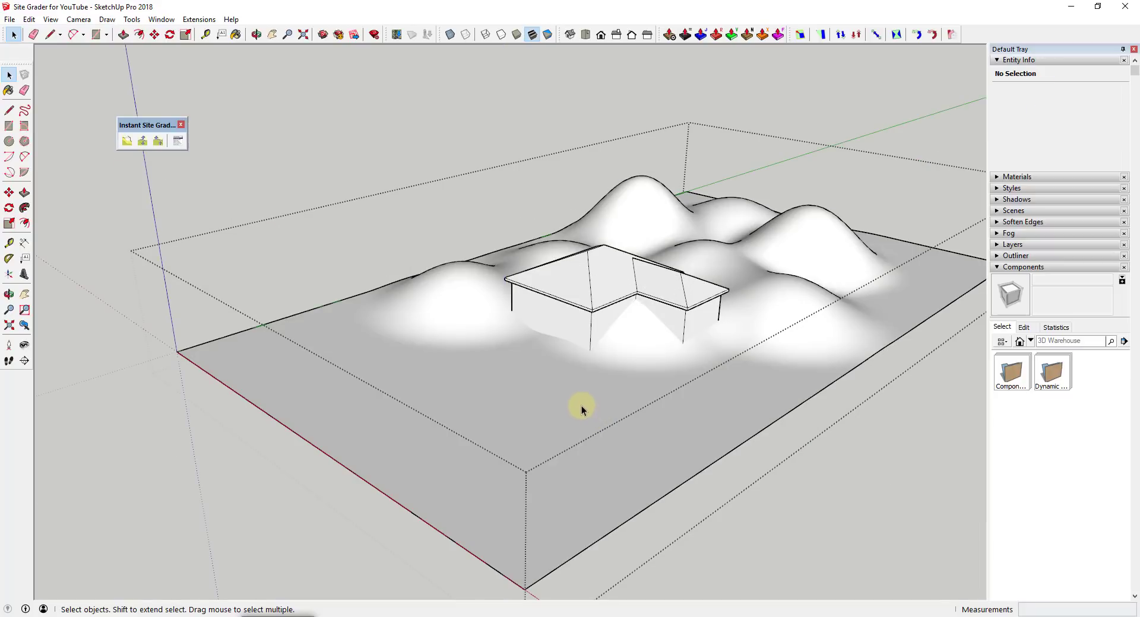
click(582, 405)
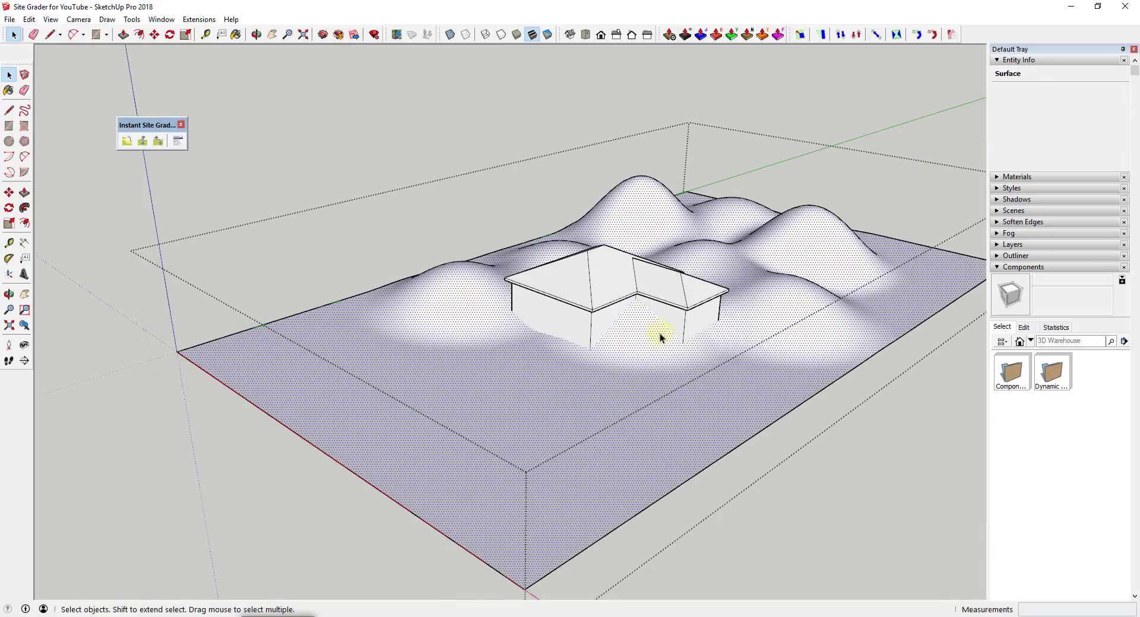
click(30, 20)
click(83, 102)
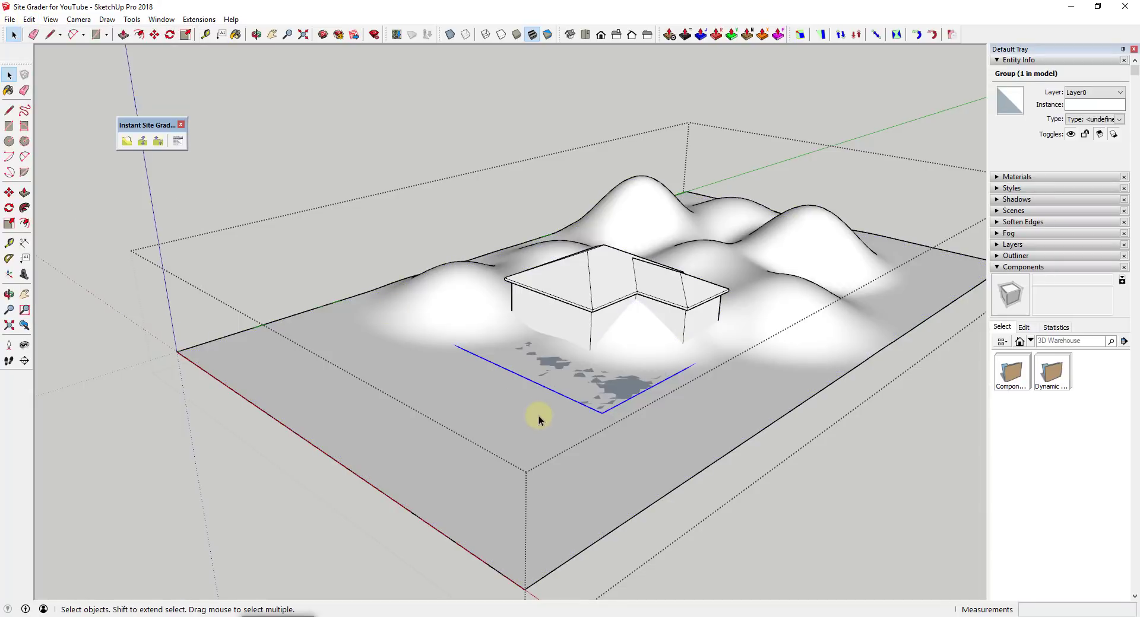
Select the whole terrain with the pad and grade it with the Medium Vary Cut Fill preset style.
key(ctrl+a)
click(127, 141)
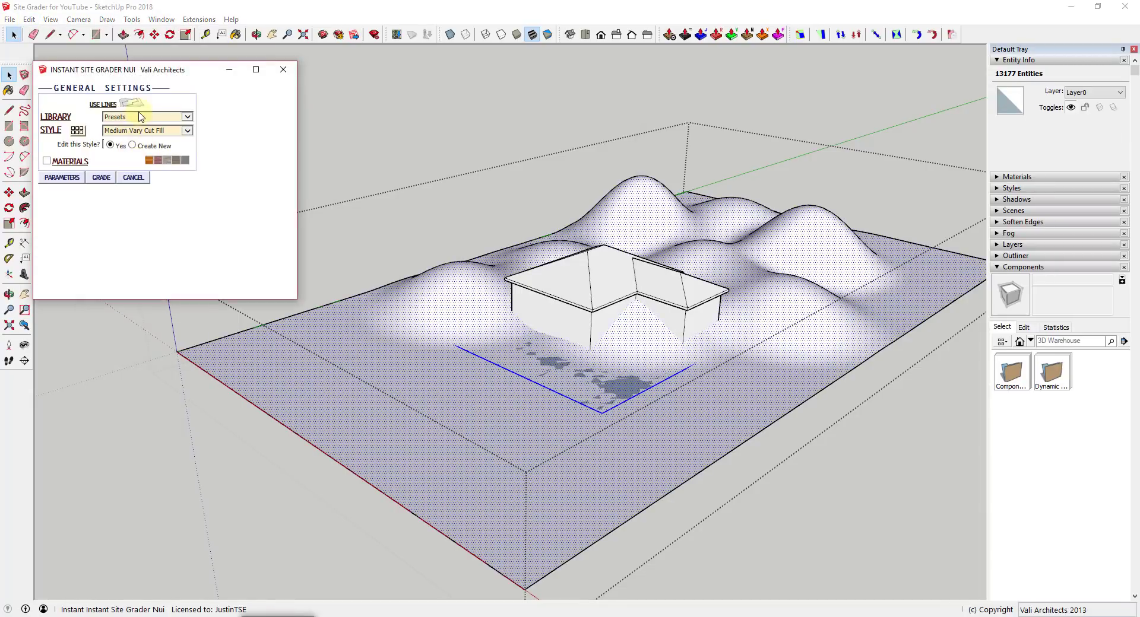
click(66, 178)
click(52, 237)
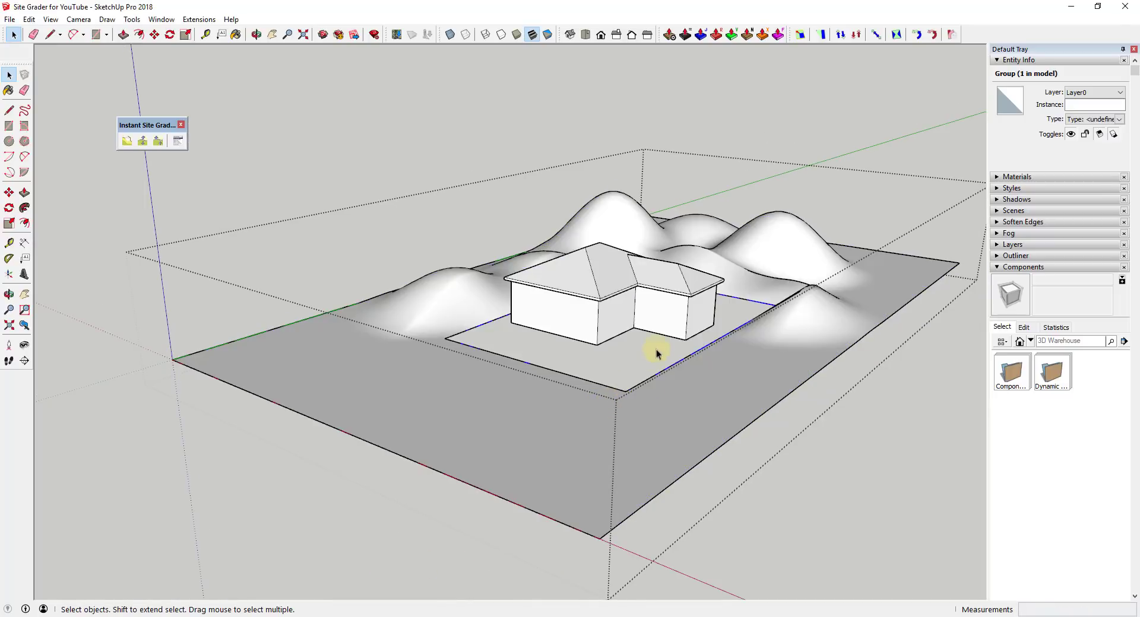
Show hidden geometry and inspect from several sides how the terrain slopes to the rectangular pad's edges.
middle_drag(657, 349, 728, 348)
scroll(517, 306, up, 2)
middle_drag(517, 306, 483, 293)
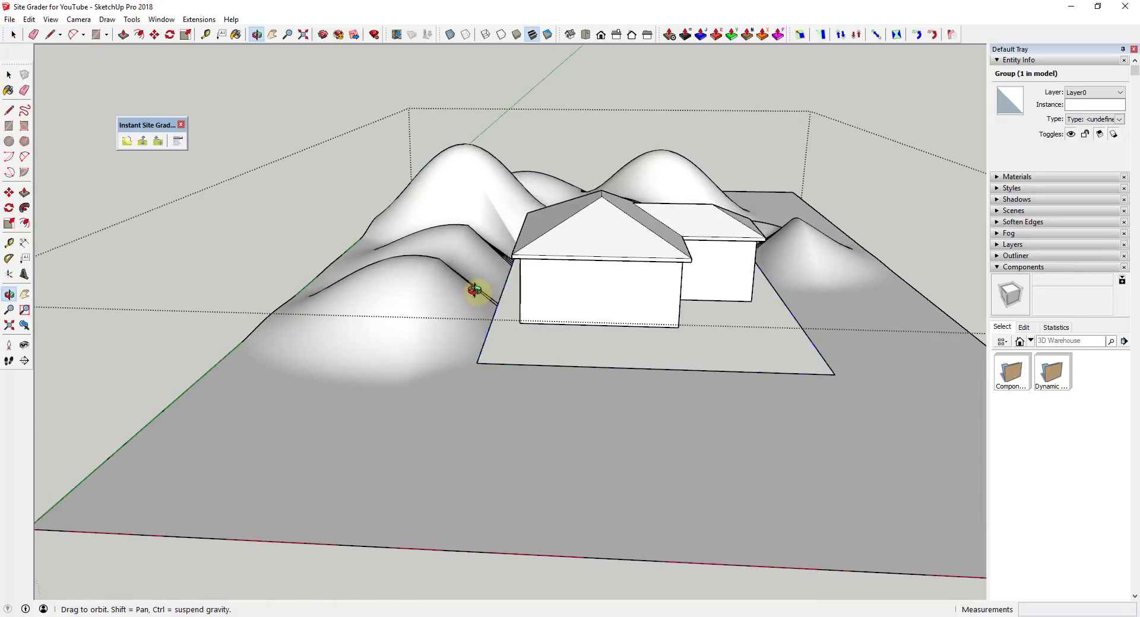
scroll(172, 108, up, 1)
click(50, 21)
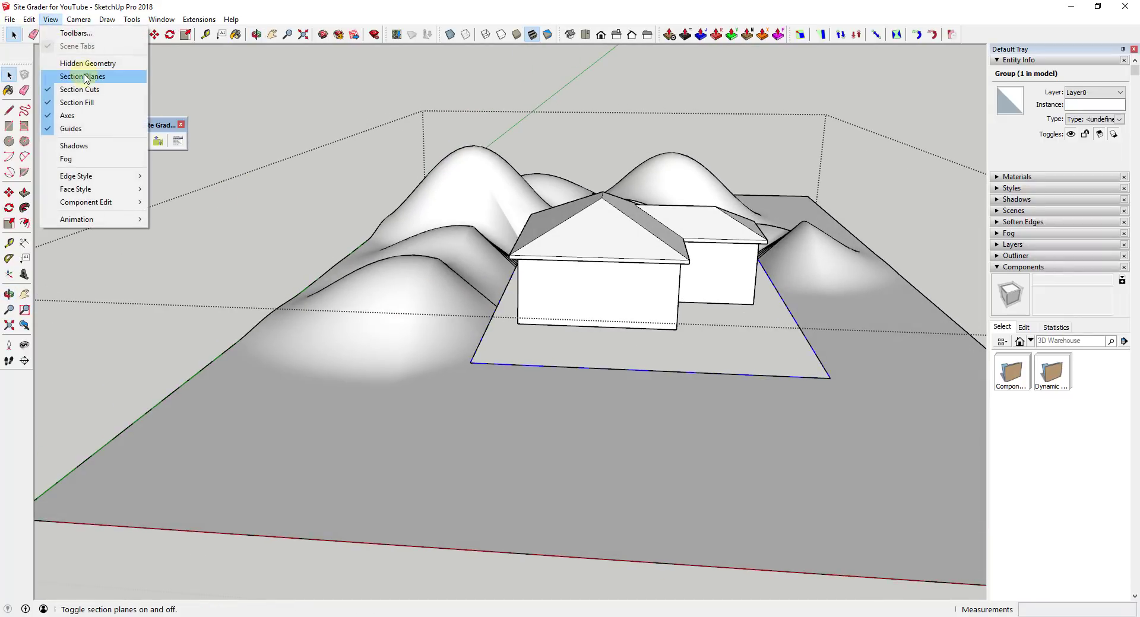
click(78, 64)
middle_drag(162, 107, 485, 345)
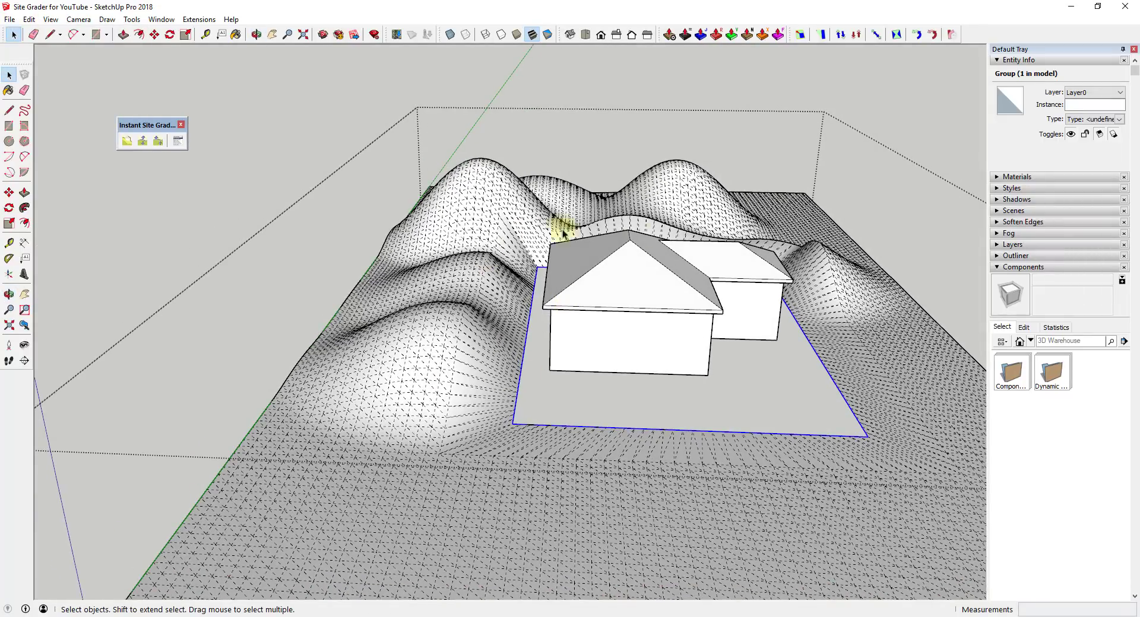
middle_drag(748, 378, 753, 303)
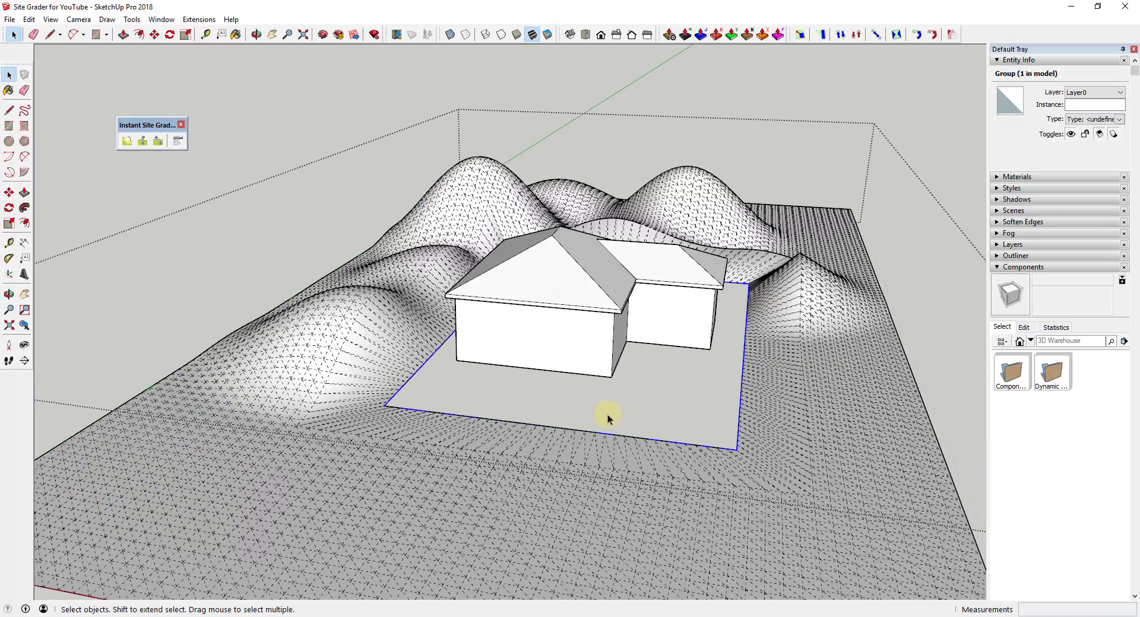
middle_drag(636, 402, 262, 267)
Enable materials in the site grader, review the materials offered for the shoulder, and cancel without grading.
click(127, 142)
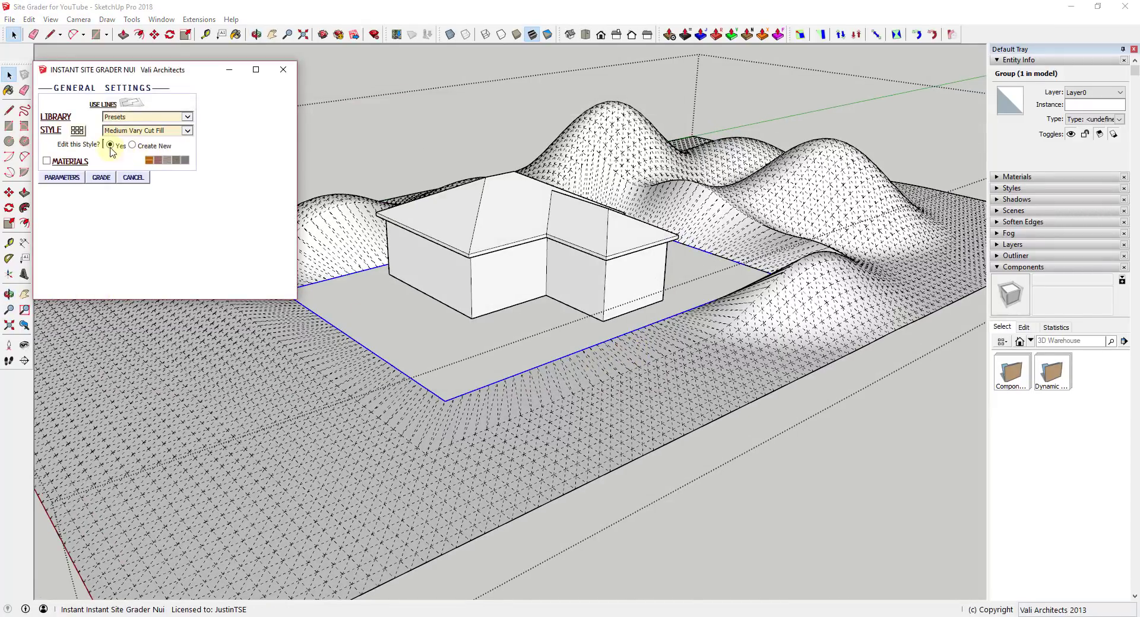
click(46, 162)
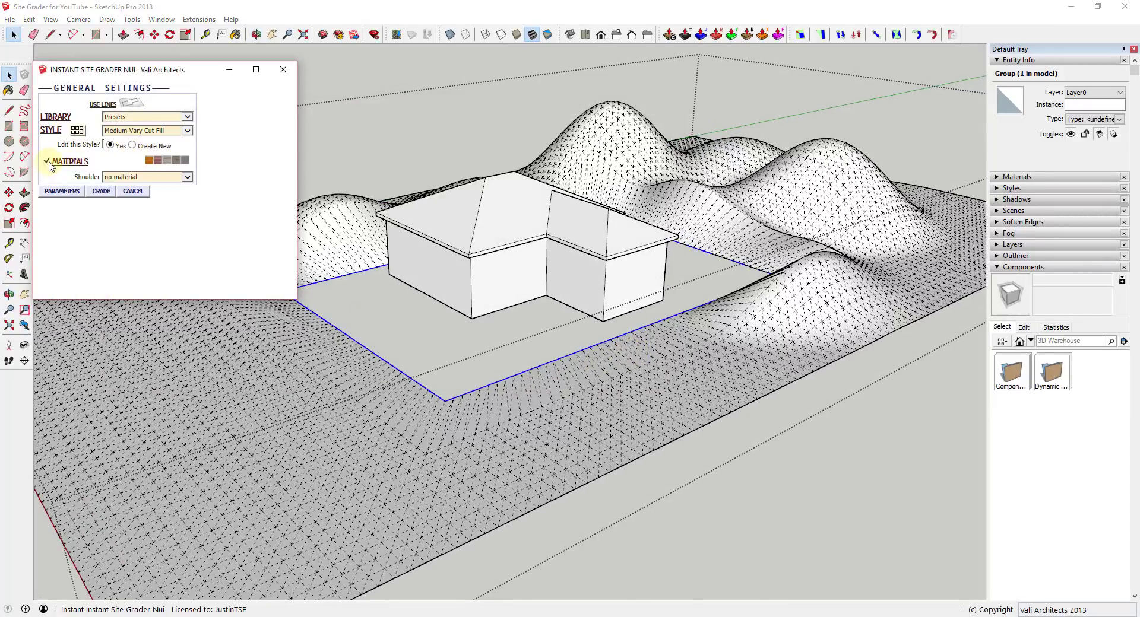
click(132, 176)
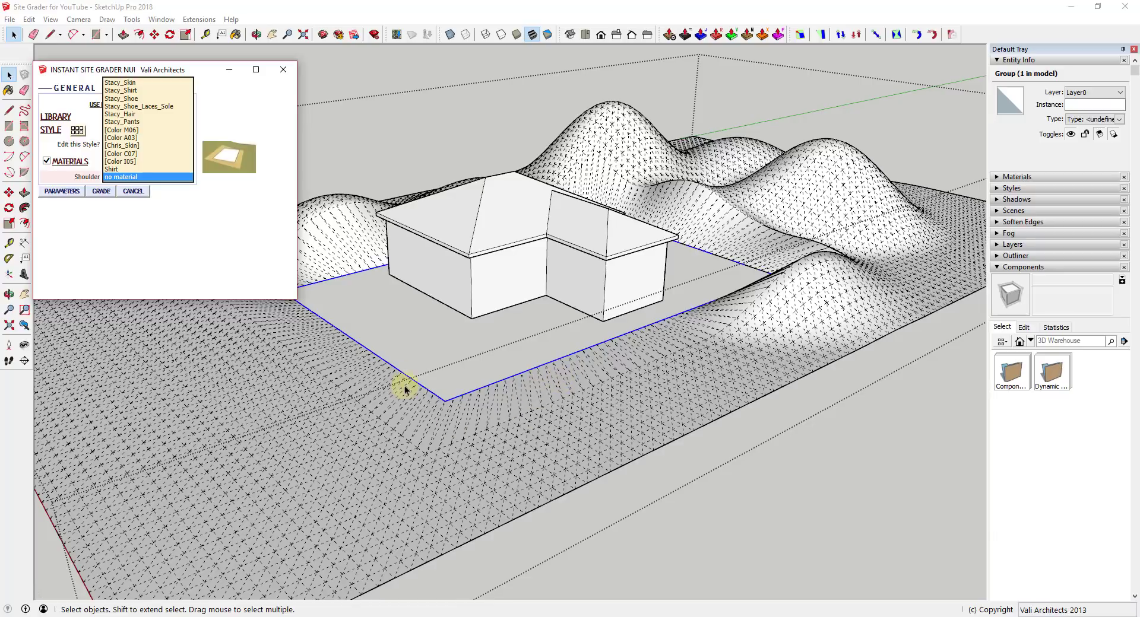
click(134, 191)
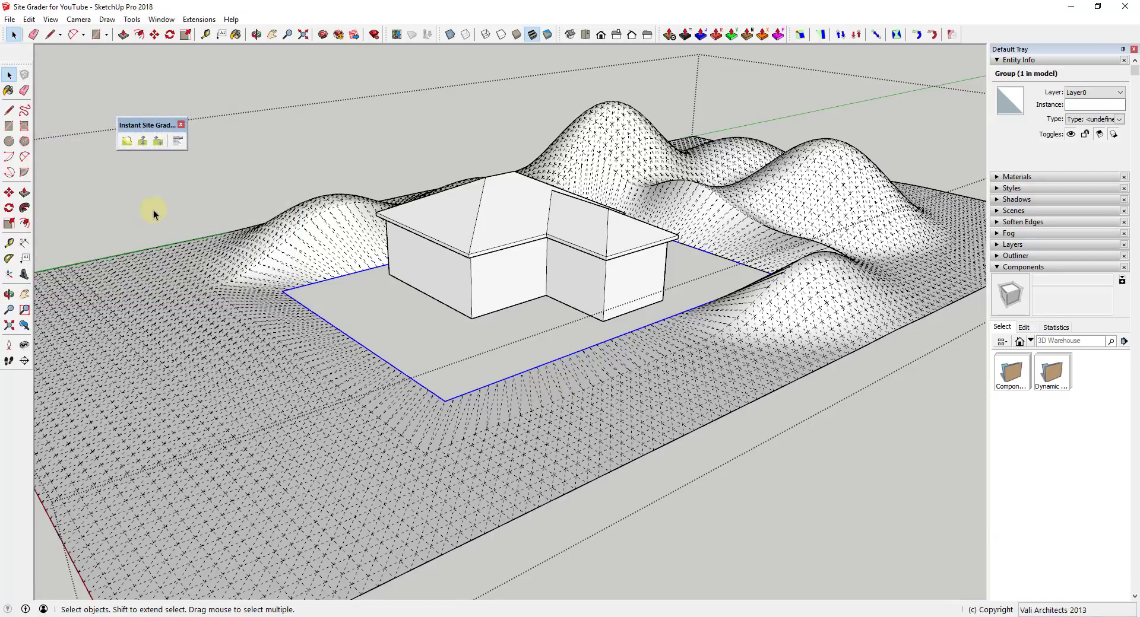
click(178, 141)
click(565, 326)
click(301, 149)
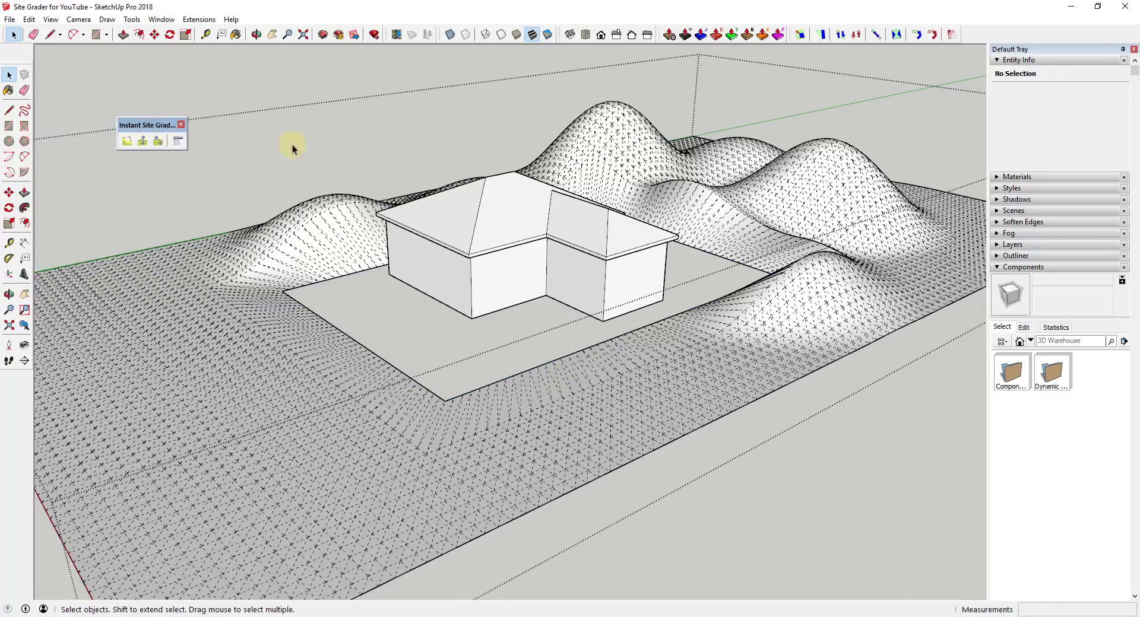